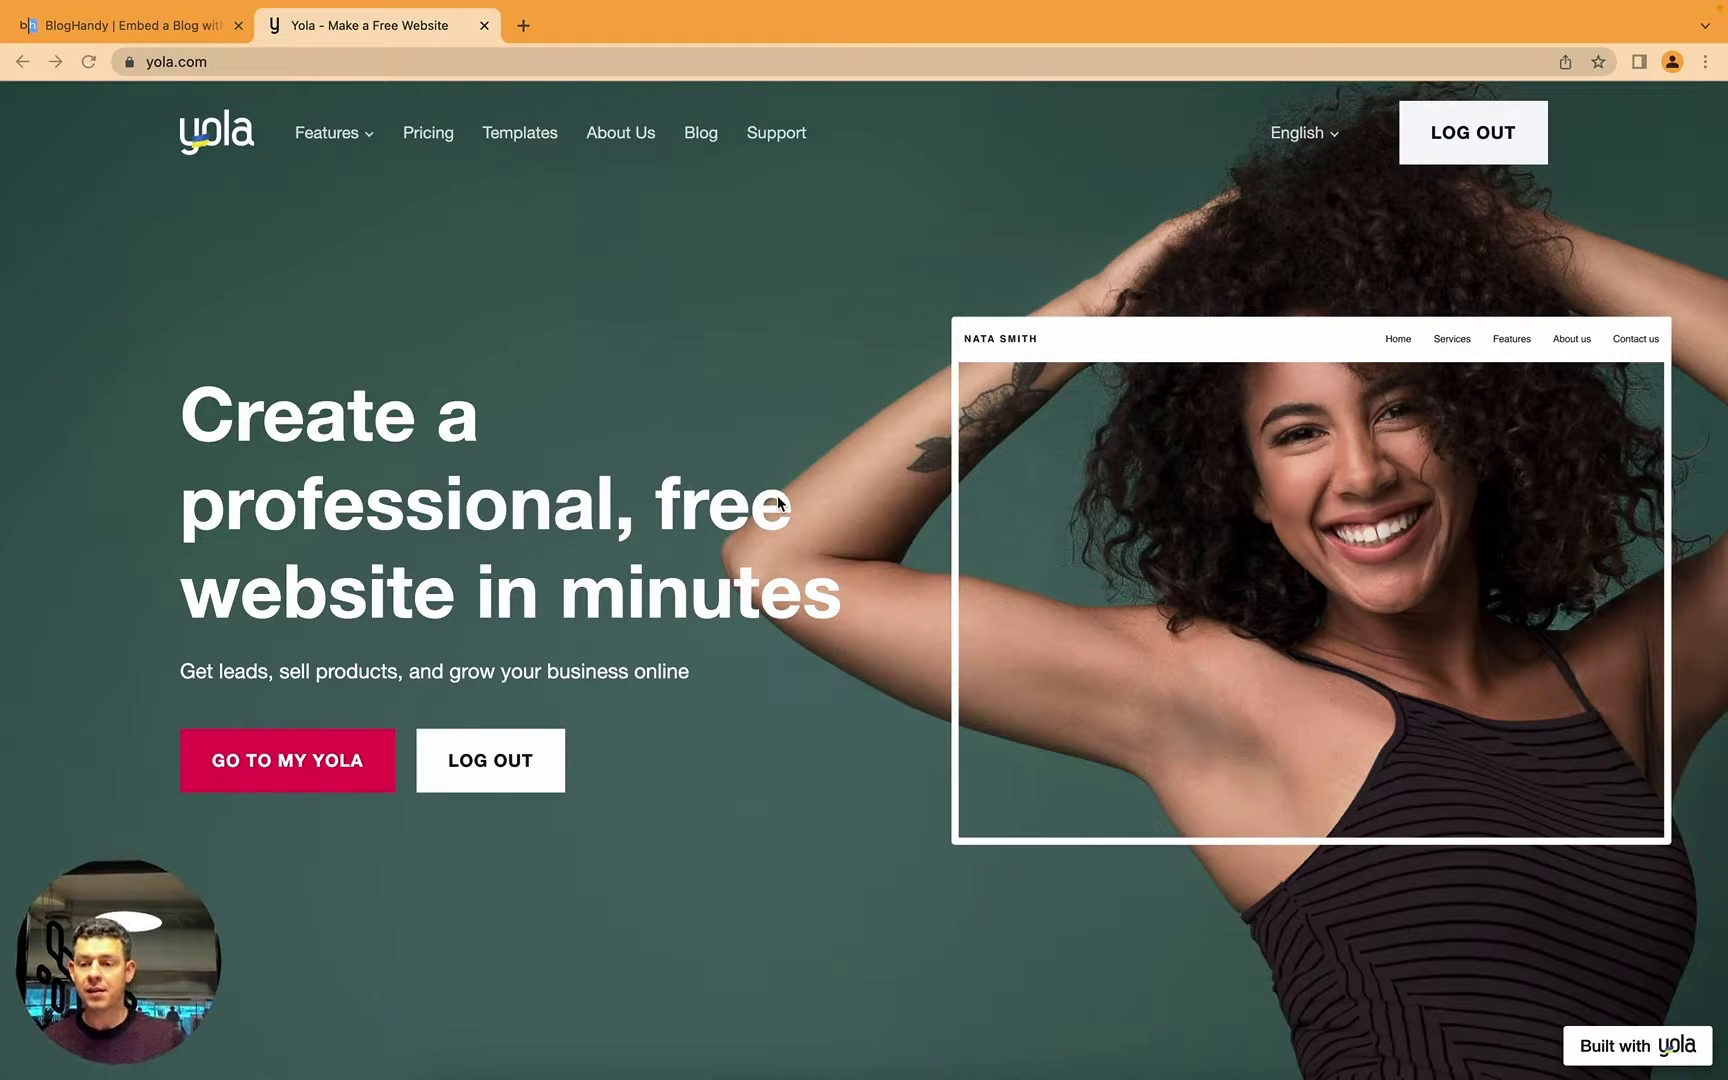
# Bring the browser with the logged-in yola.com home page into focus.
pyautogui.click(779, 502)
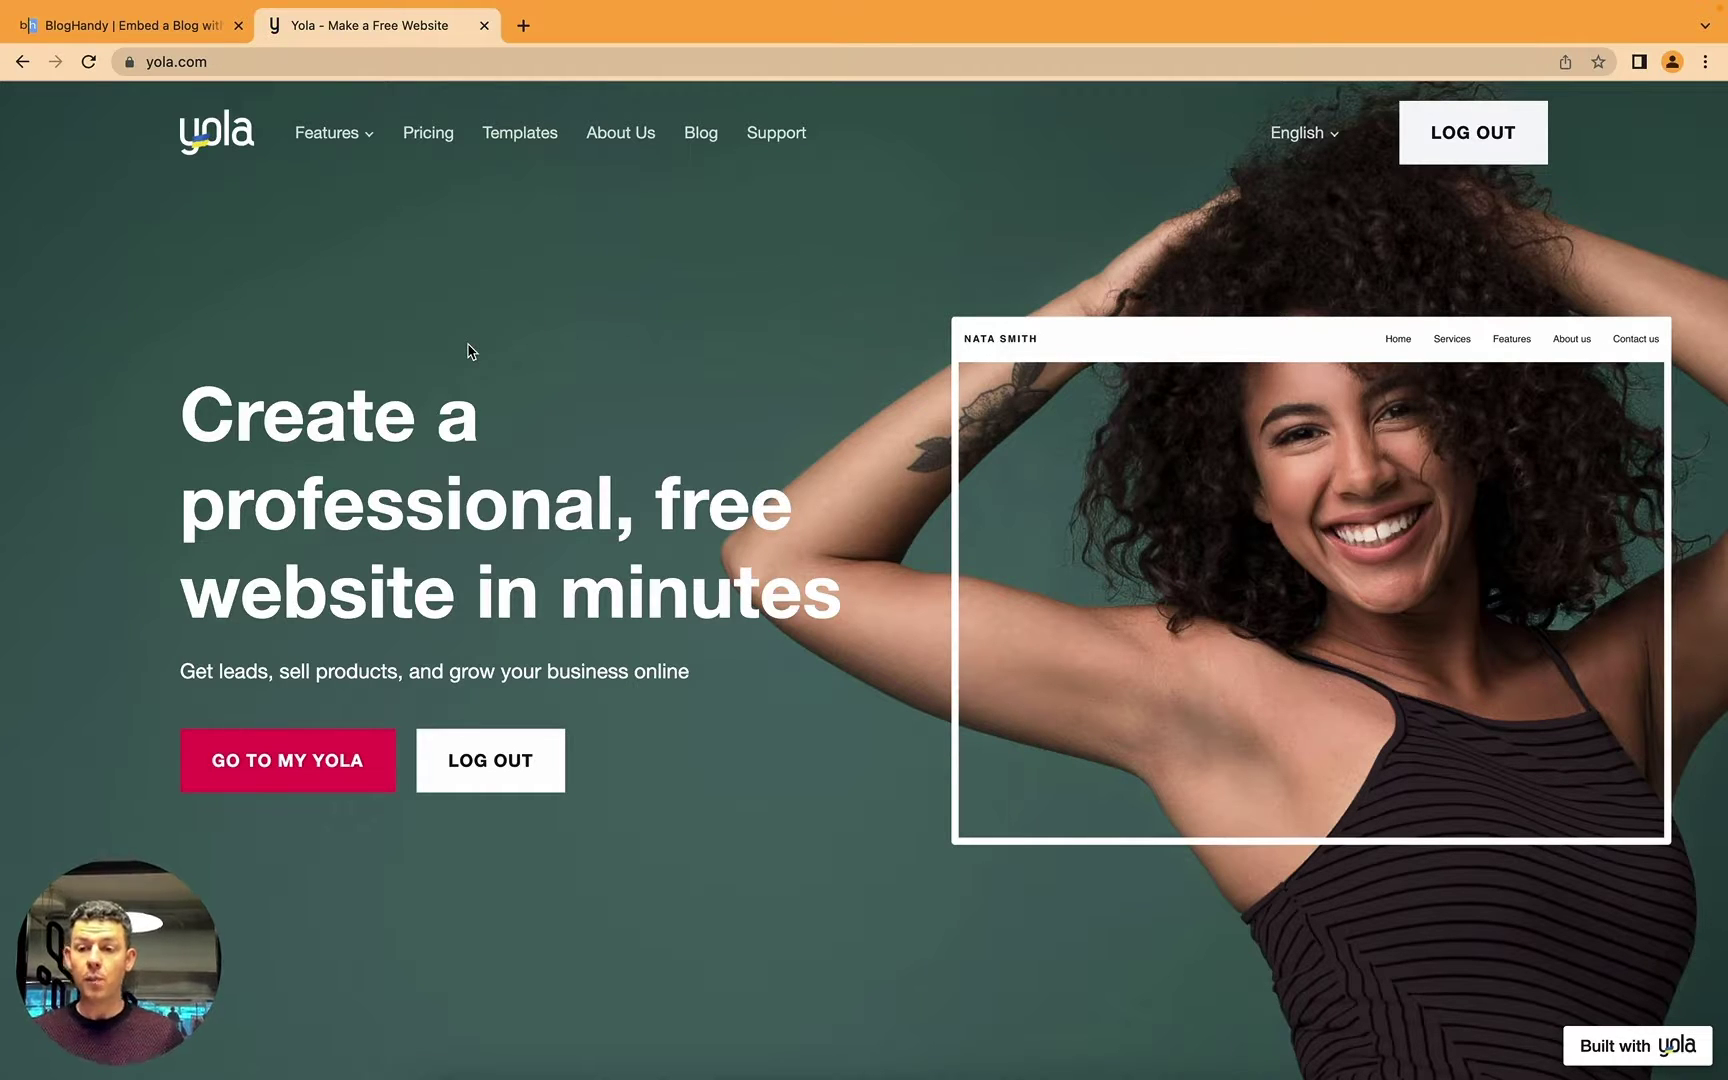
# Go to My Yola and open the site's homepage in the Sitebuilder editor.
pyautogui.click(298, 780)
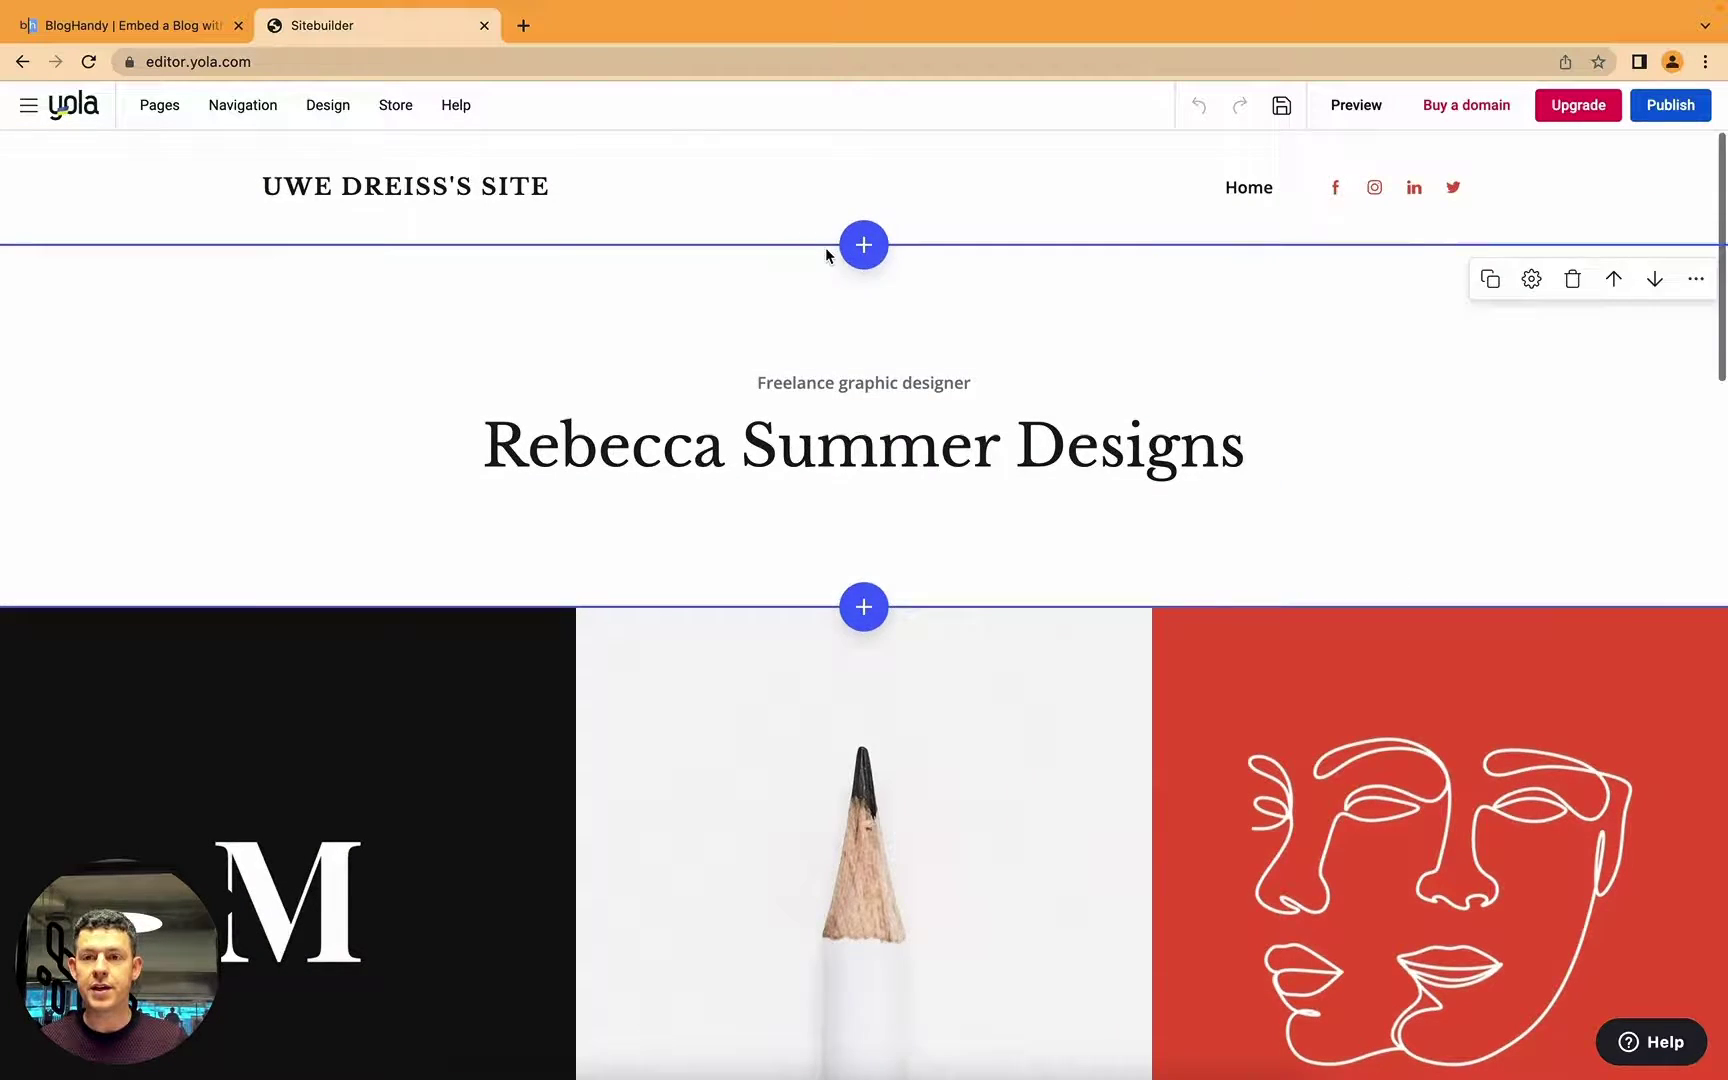
pyautogui.scroll(-10, 825, 252)
pyautogui.scroll(-10, 825, 247)
pyautogui.scroll(20, 825, 247)
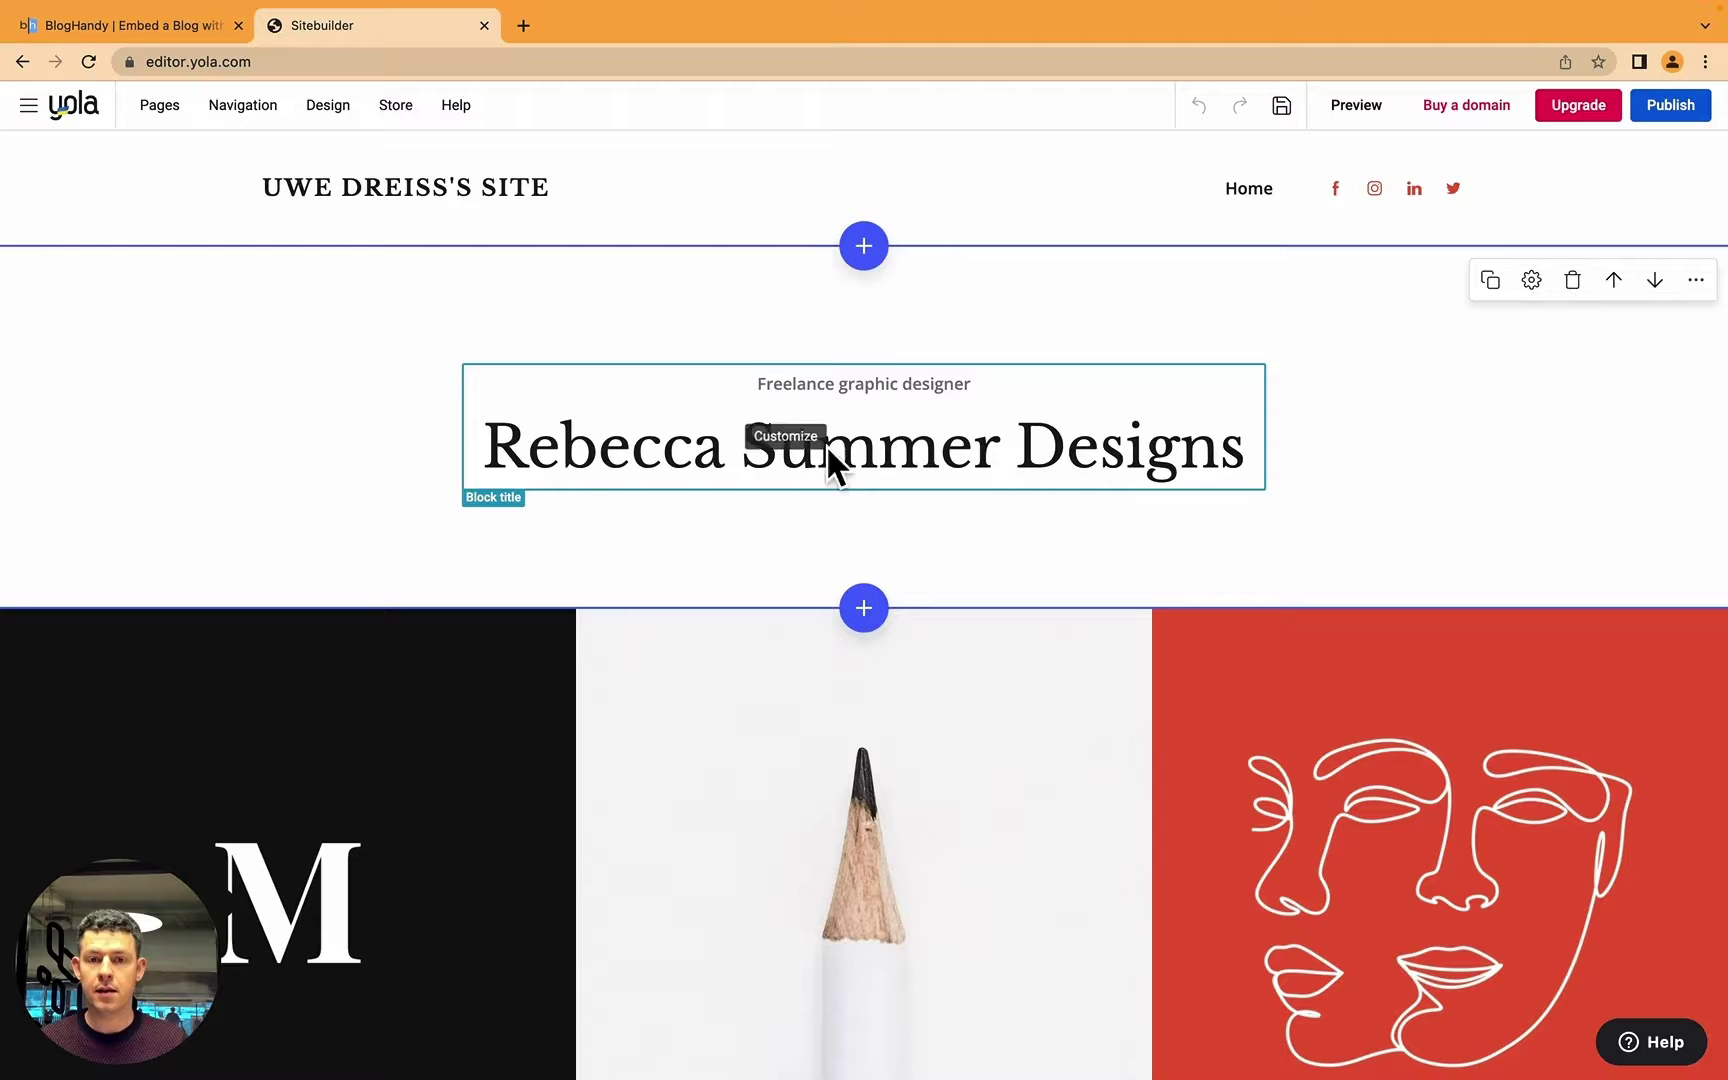
pyautogui.scroll(-2, 910, 430)
pyautogui.scroll(2, 940, 300)
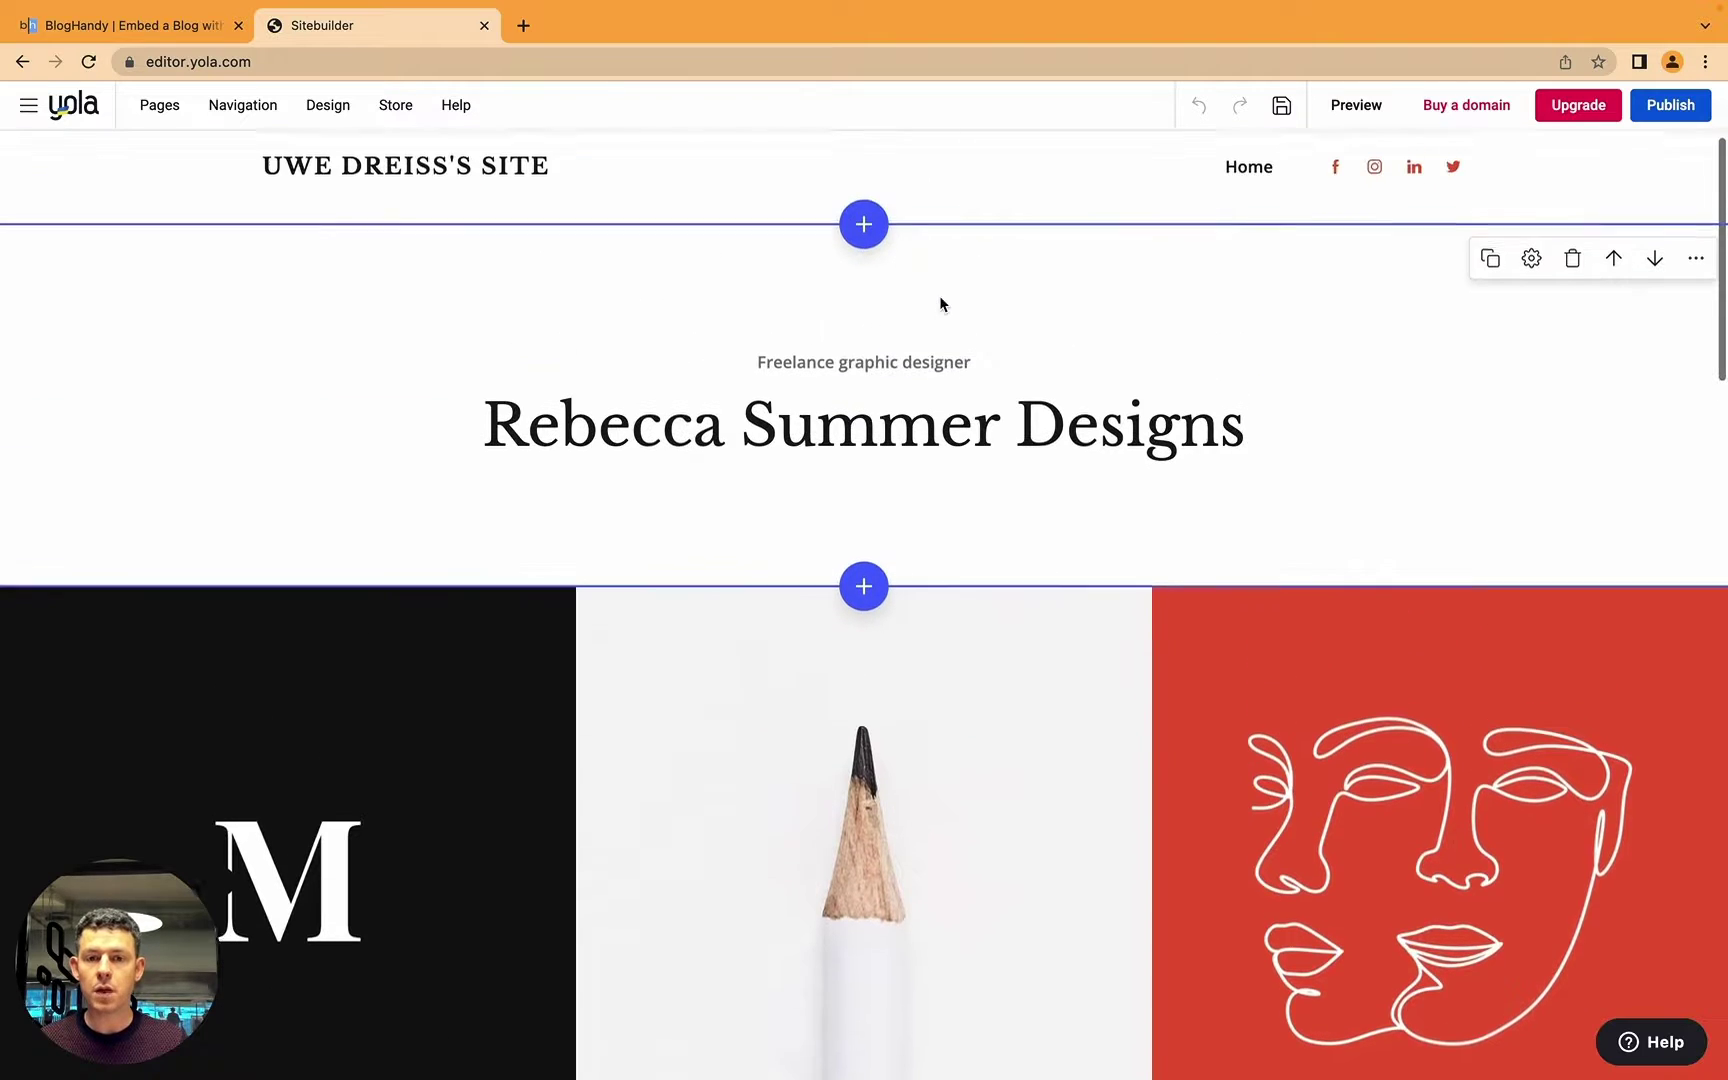
pyautogui.click(870, 612)
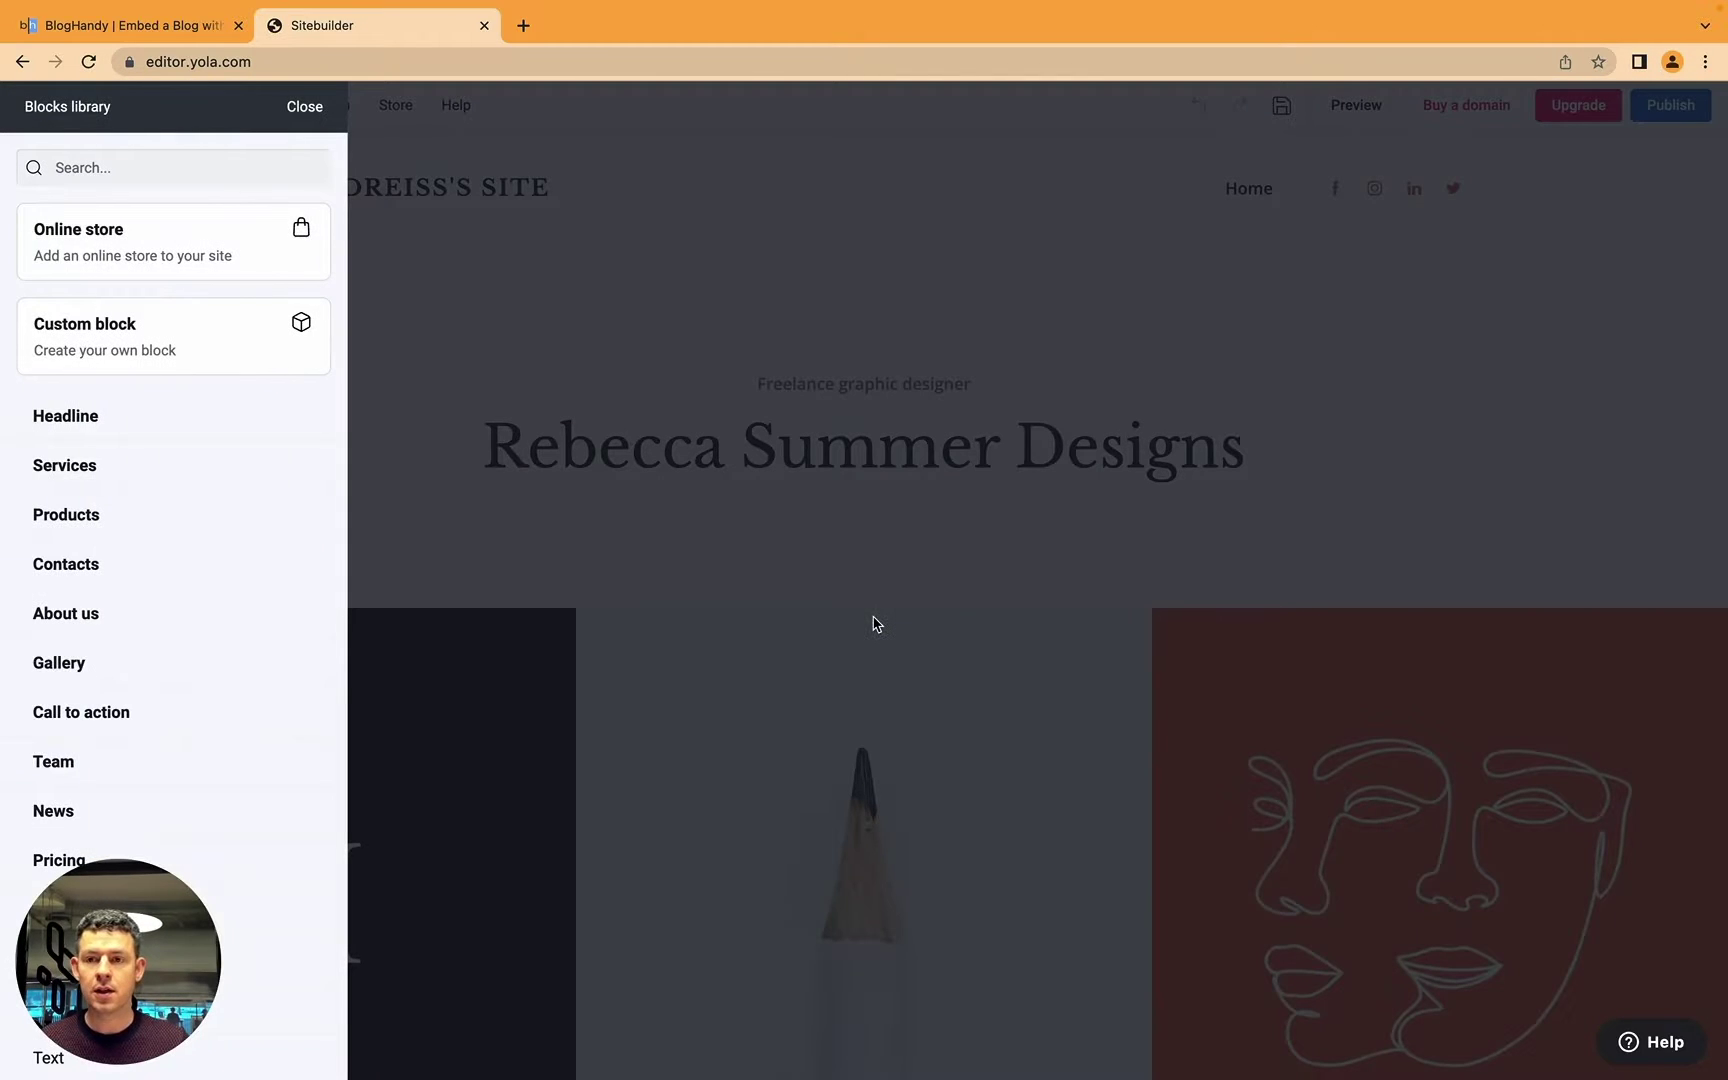
pyautogui.scroll(-5, 164, 463)
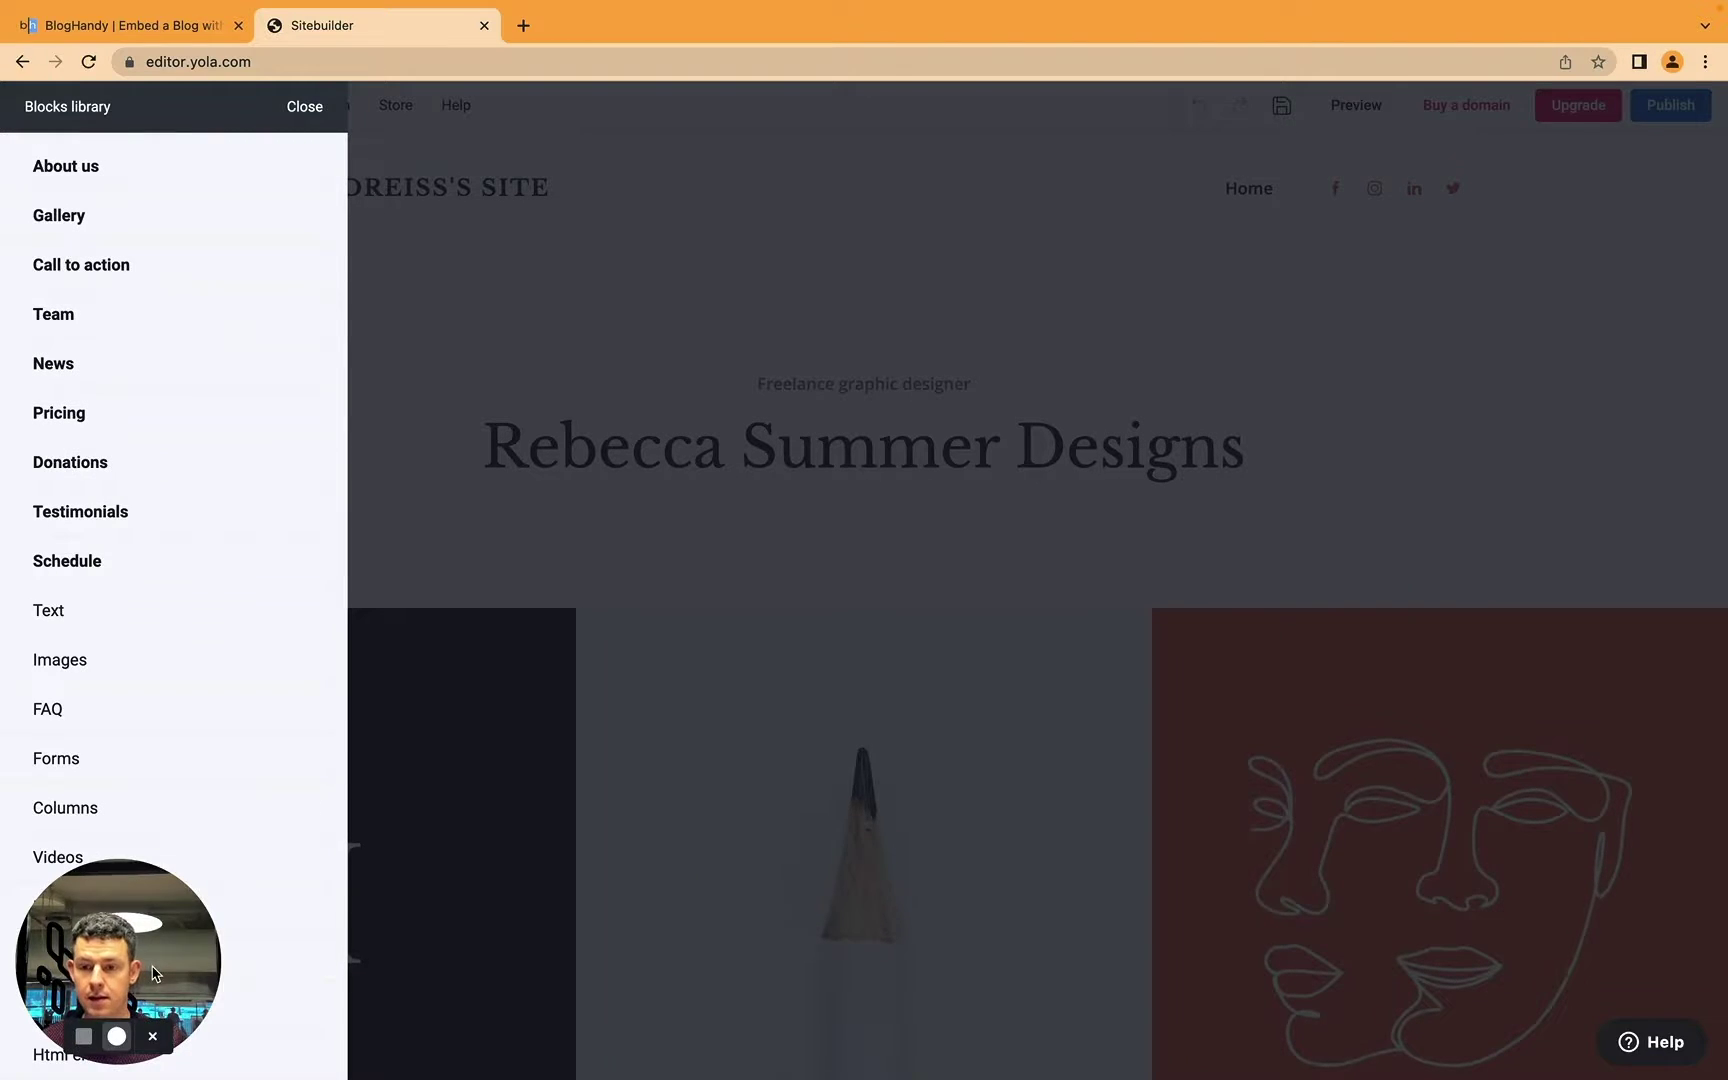
pyautogui.moveTo(155, 973); pyautogui.dragTo(1630, 1000)
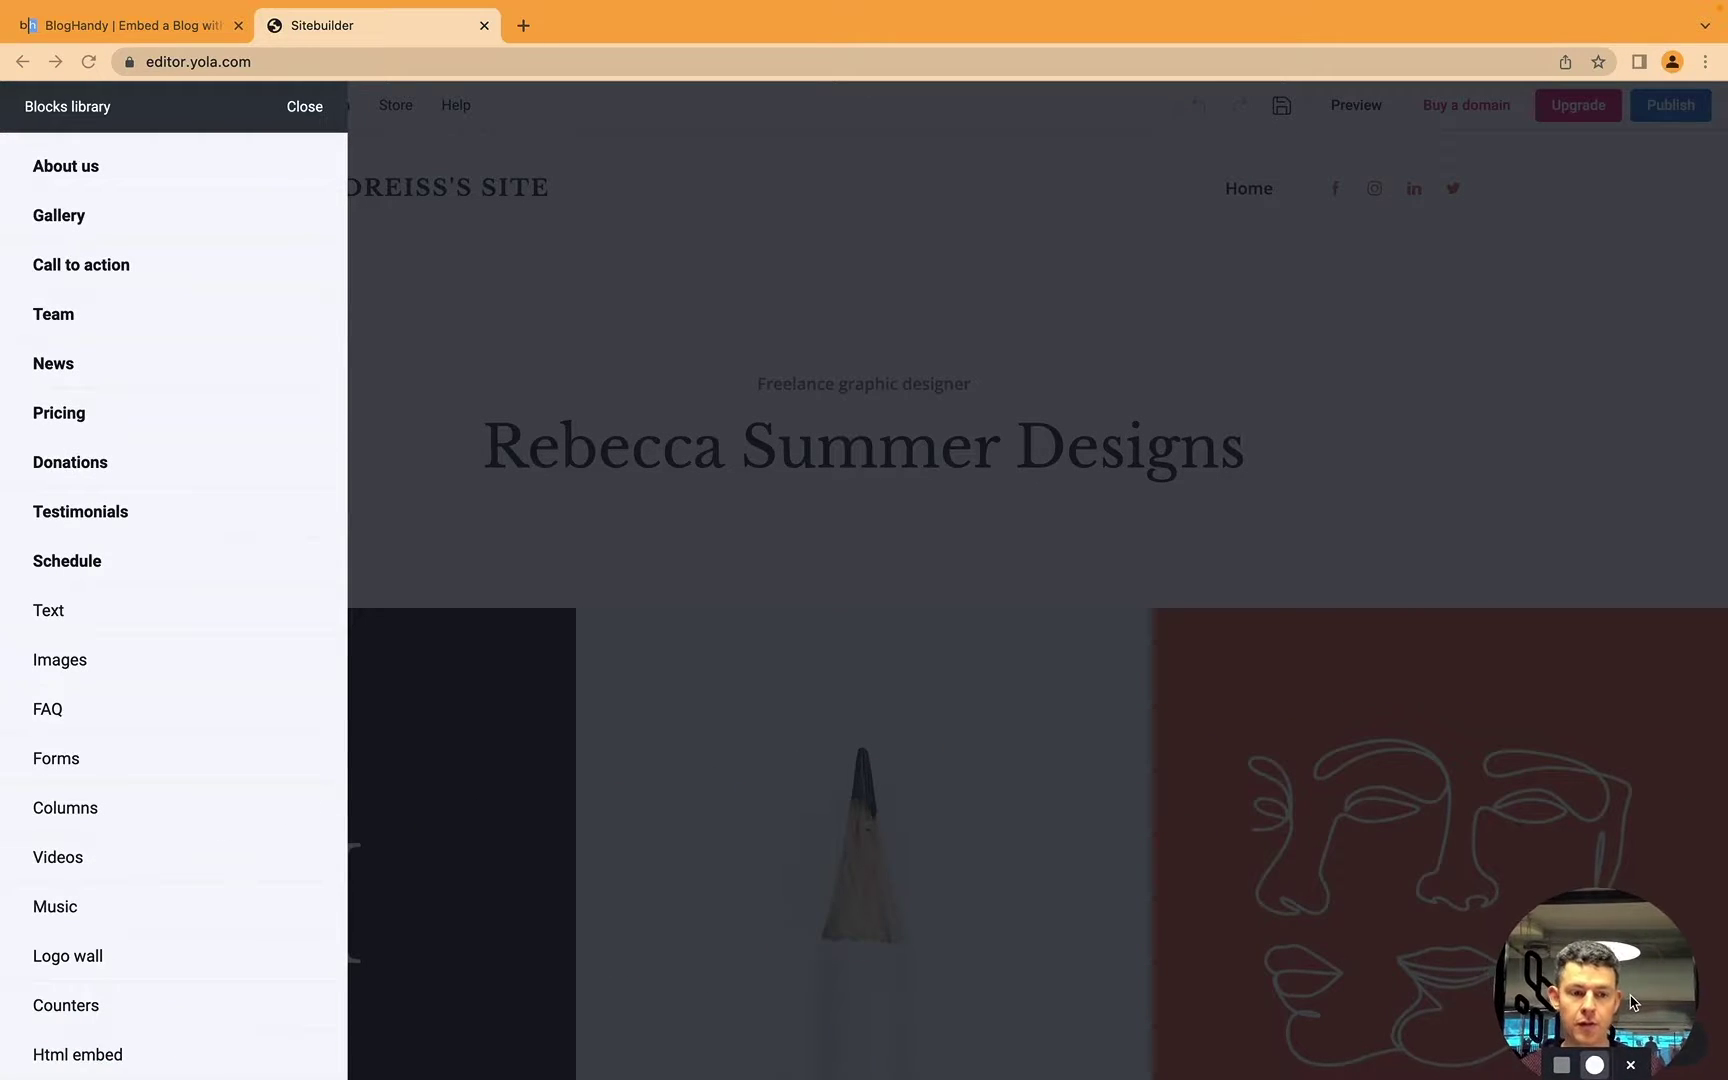
pyautogui.scroll(5, 152, 622)
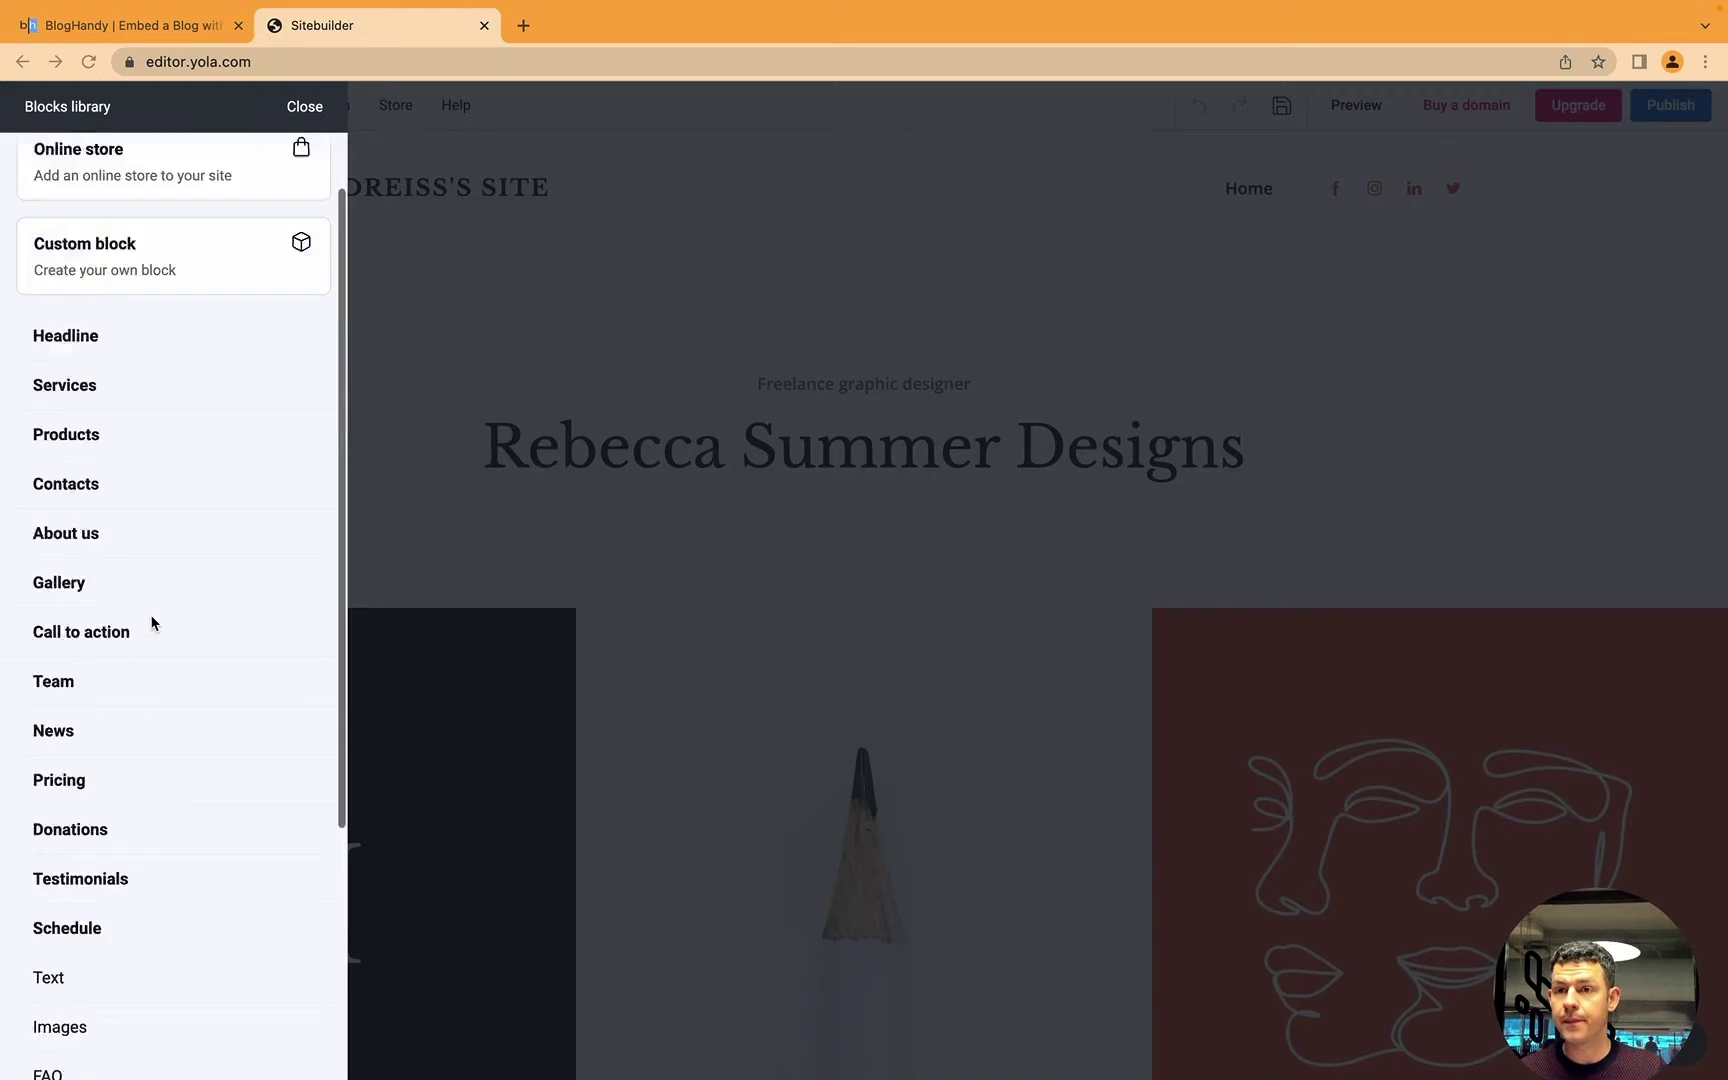
pyautogui.click(304, 106)
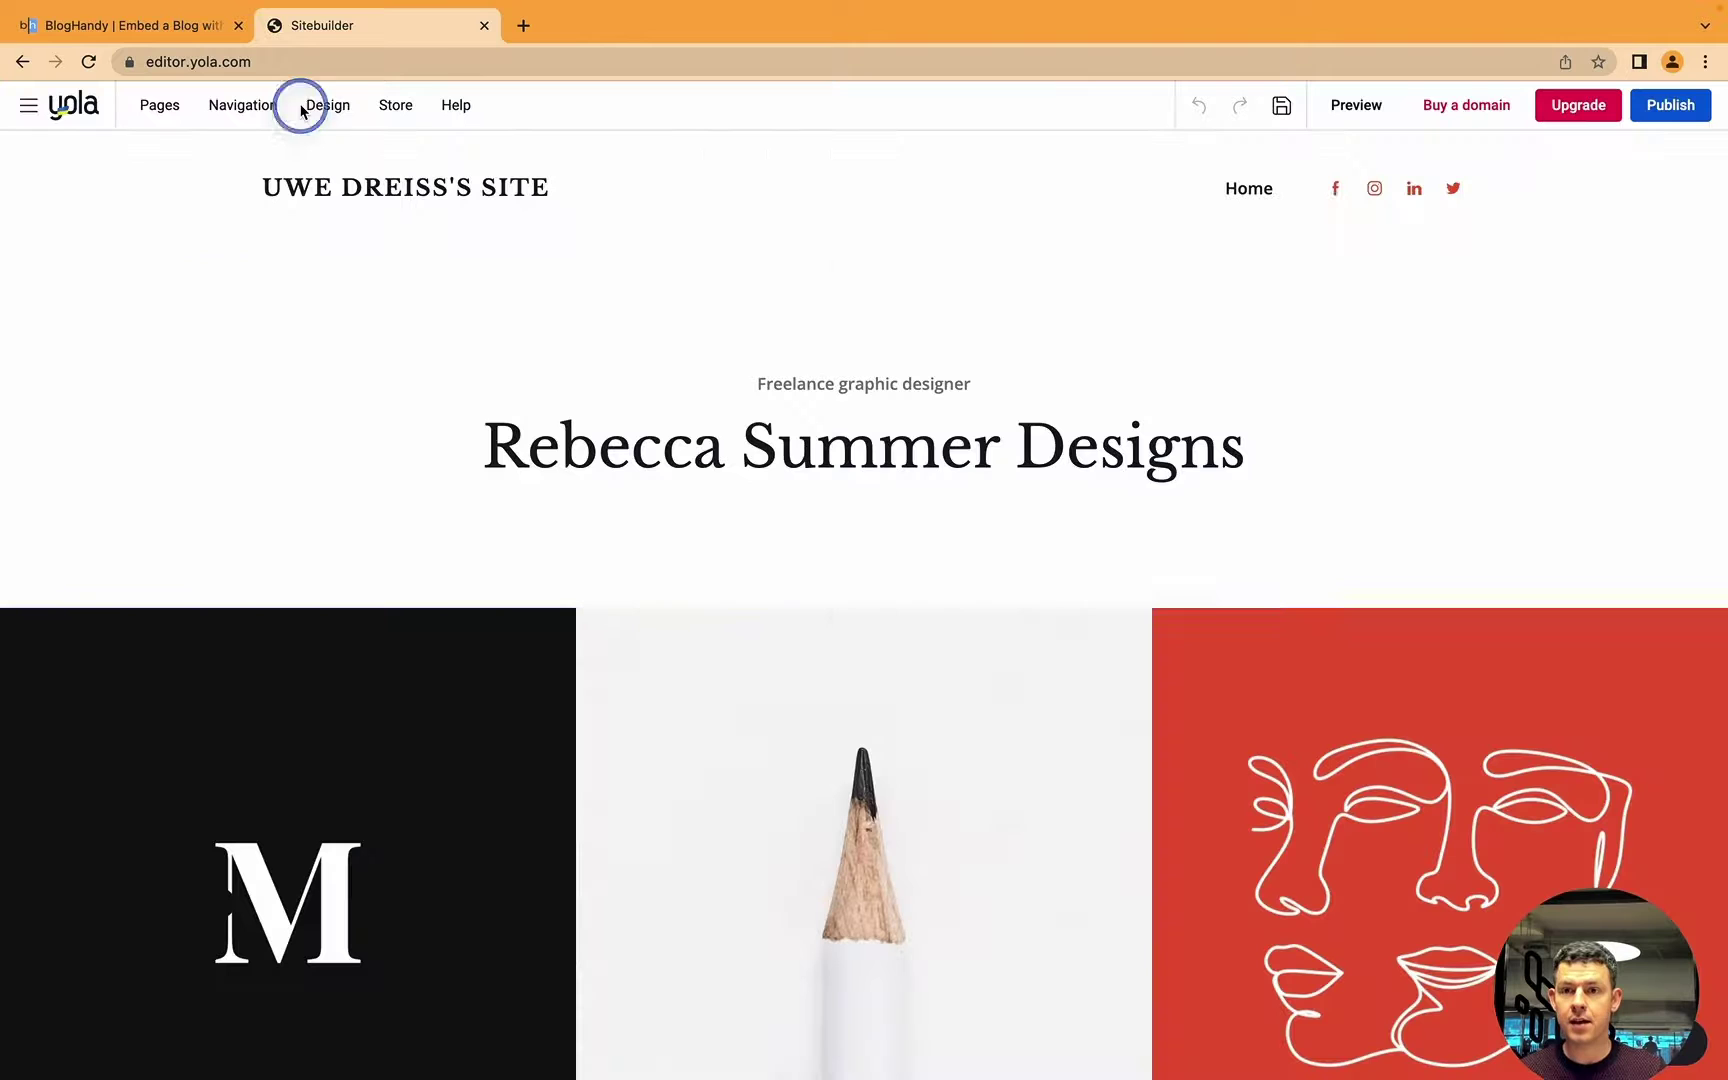
pyautogui.click(862, 610)
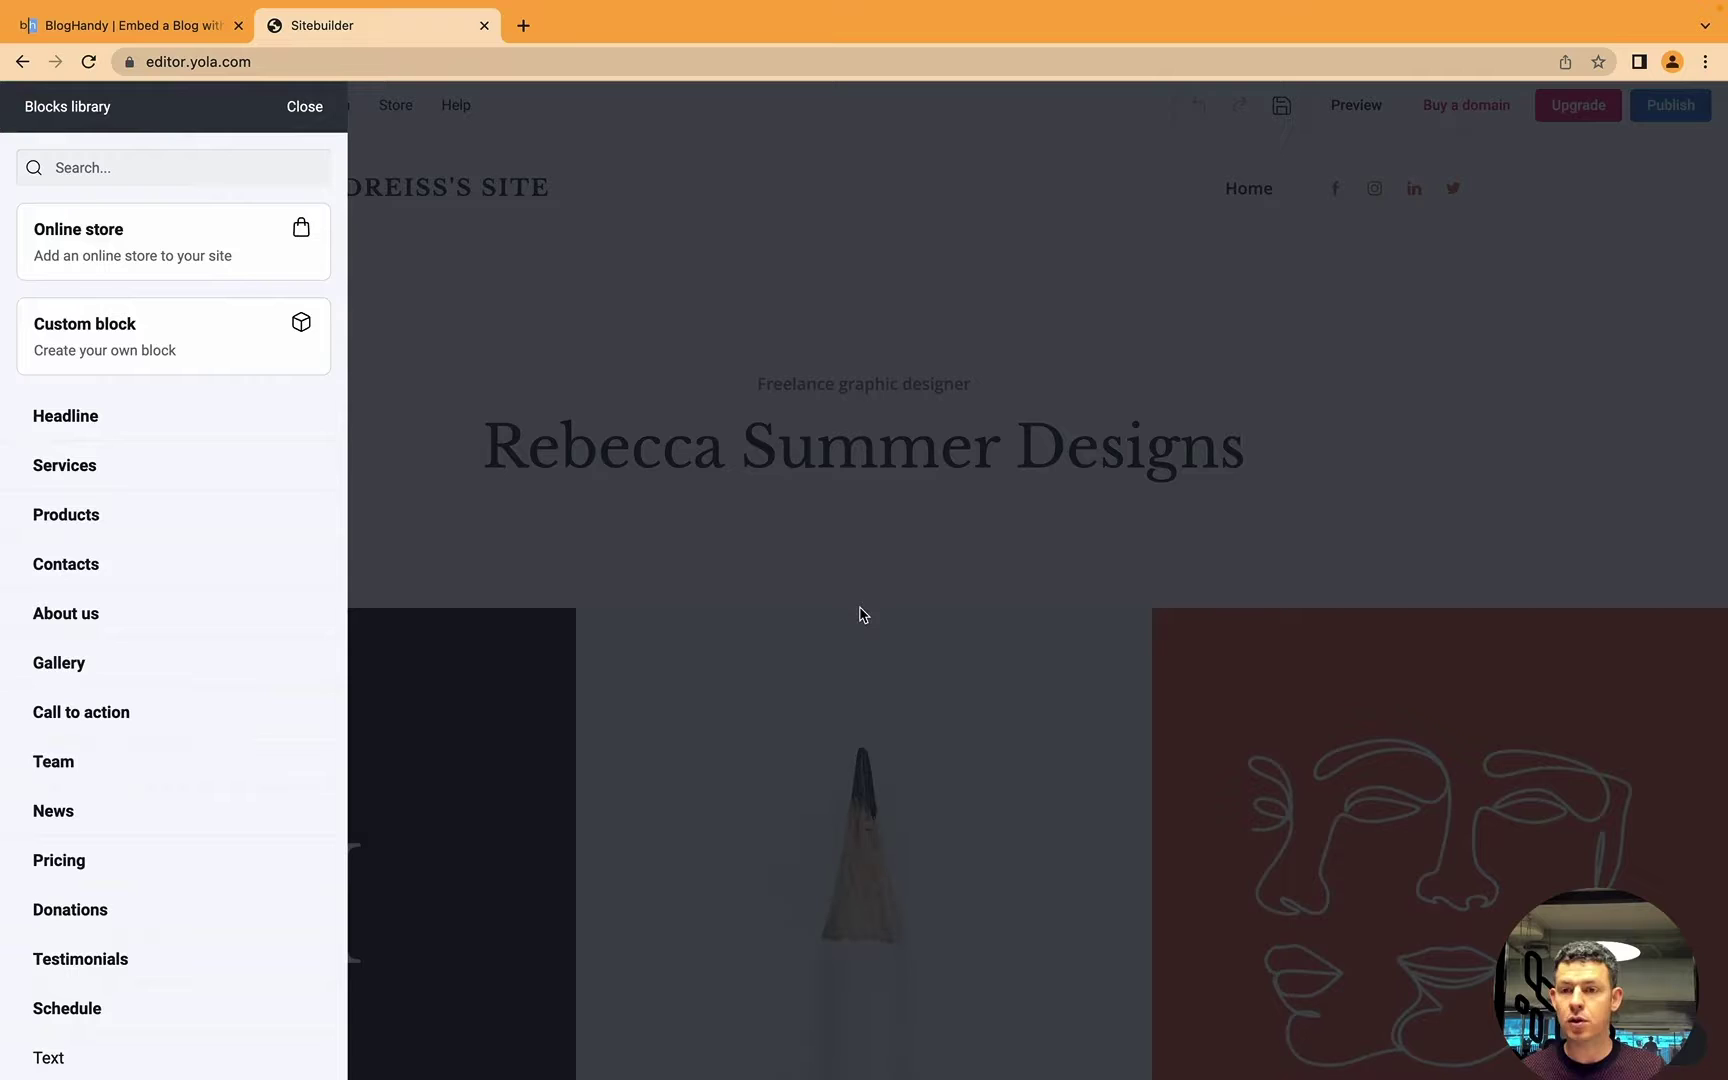
pyautogui.scroll(-5, 135, 650)
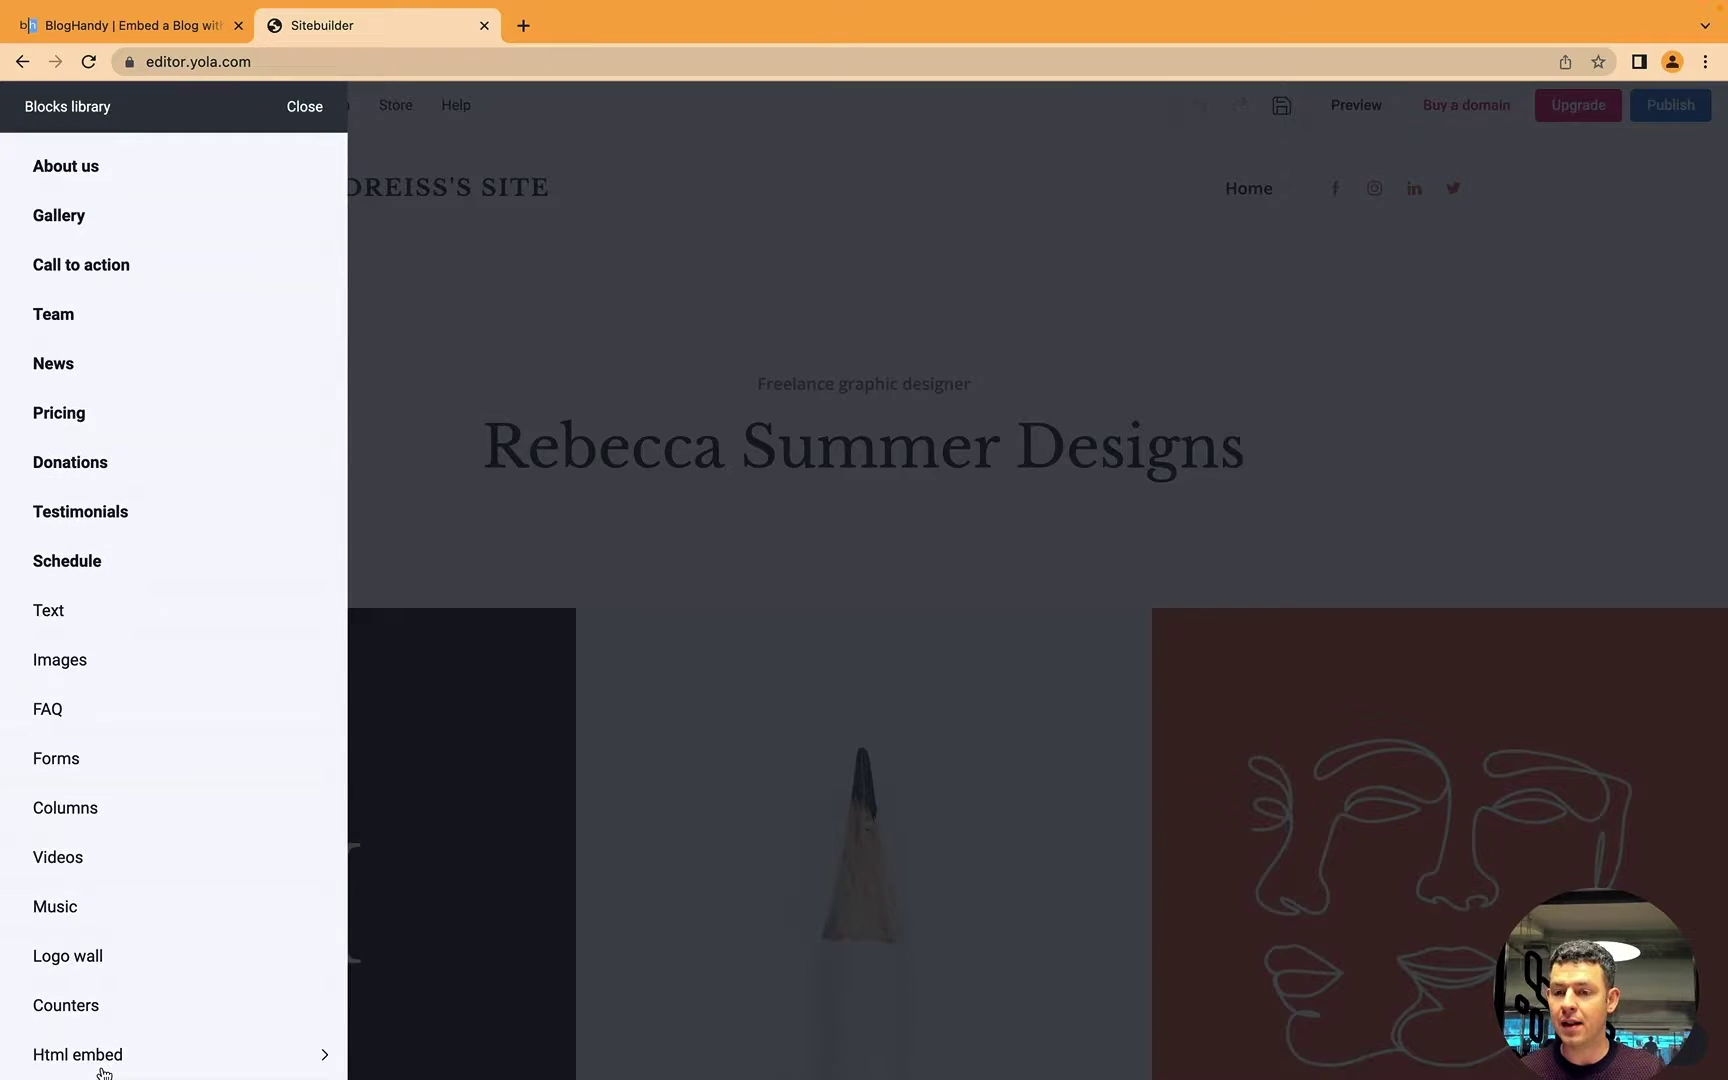
# Add the plain html-embed block from the Html embed options and open its Custom HTML editor.
pyautogui.click(103, 1055)
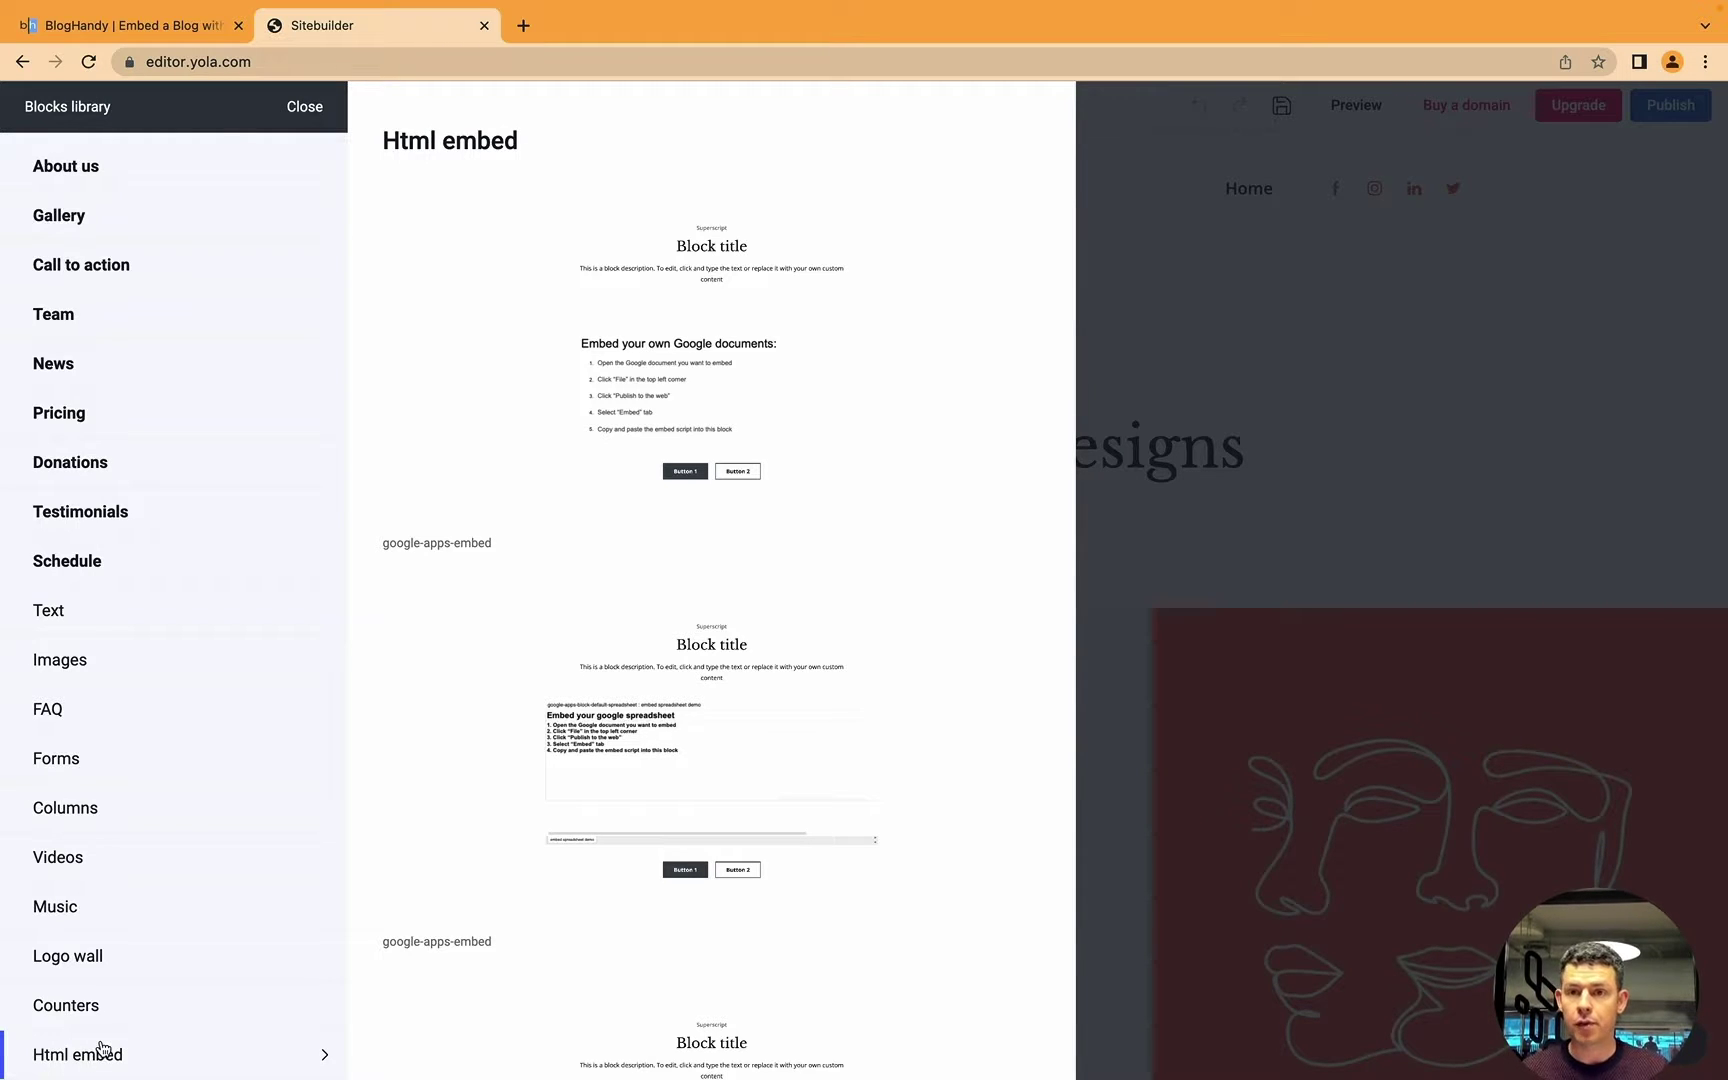
pyautogui.scroll(-3, 714, 231)
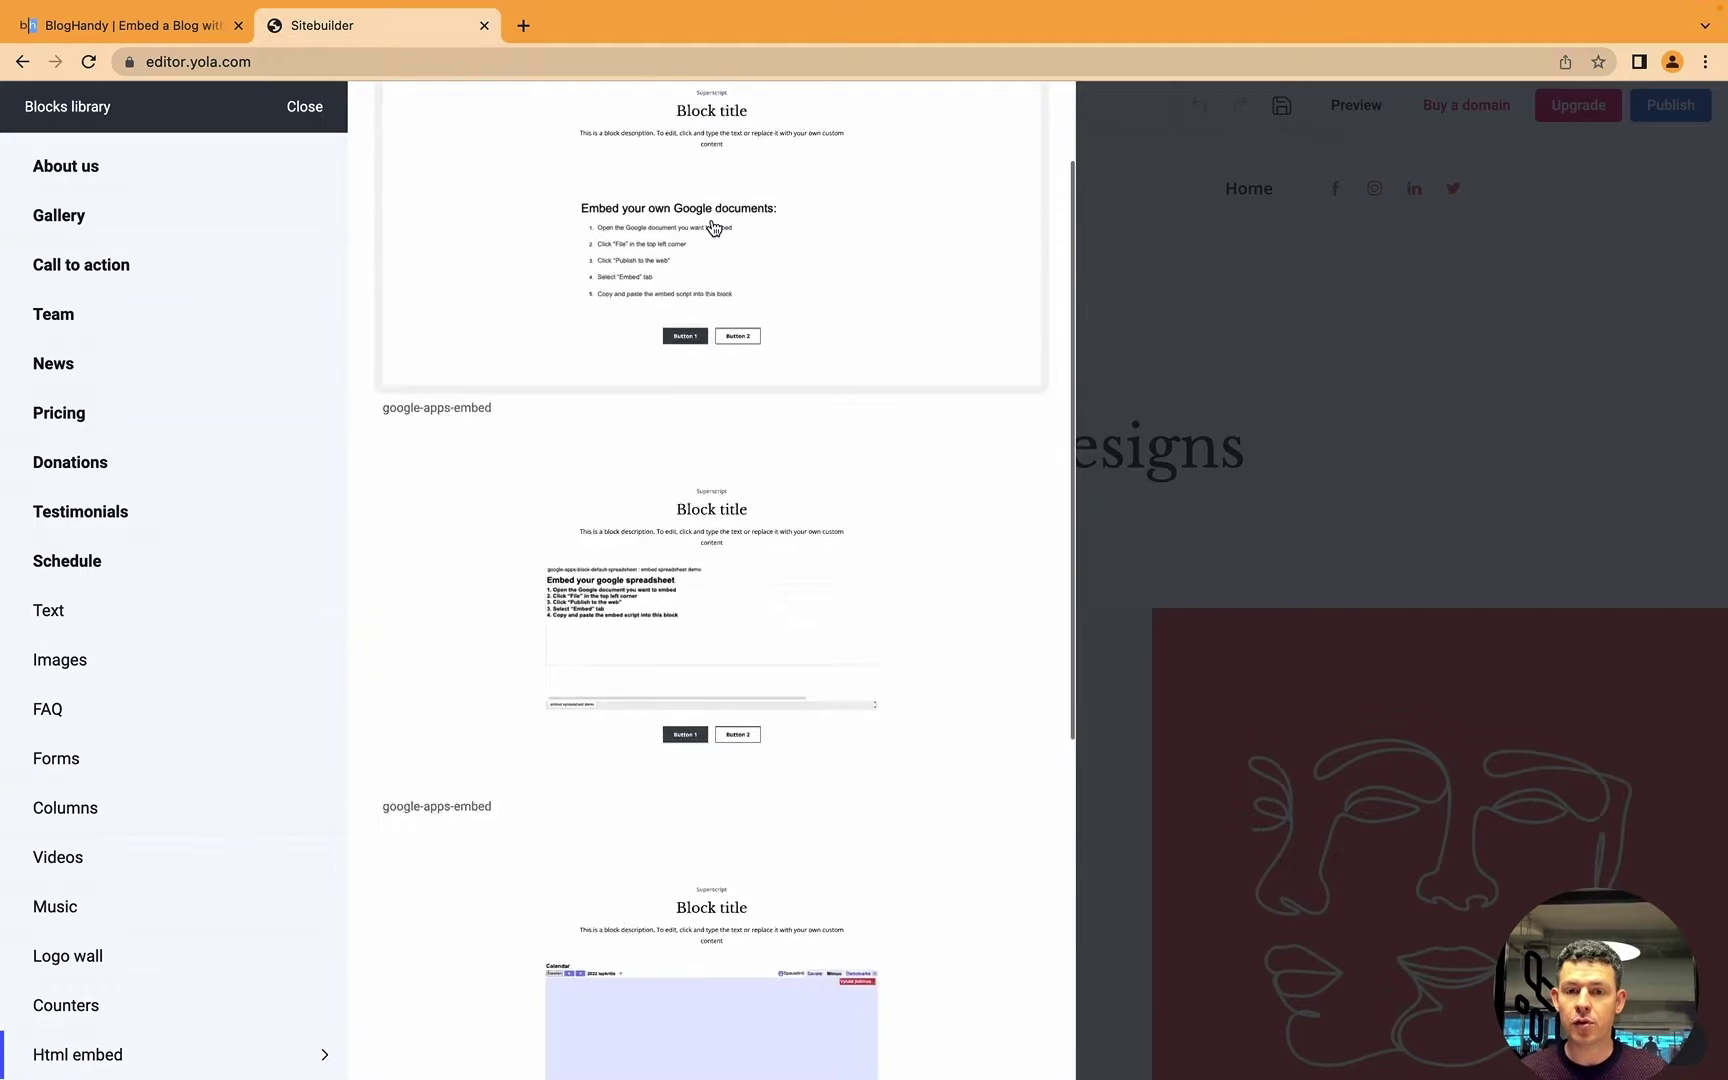
pyautogui.scroll(-5, 733, 648)
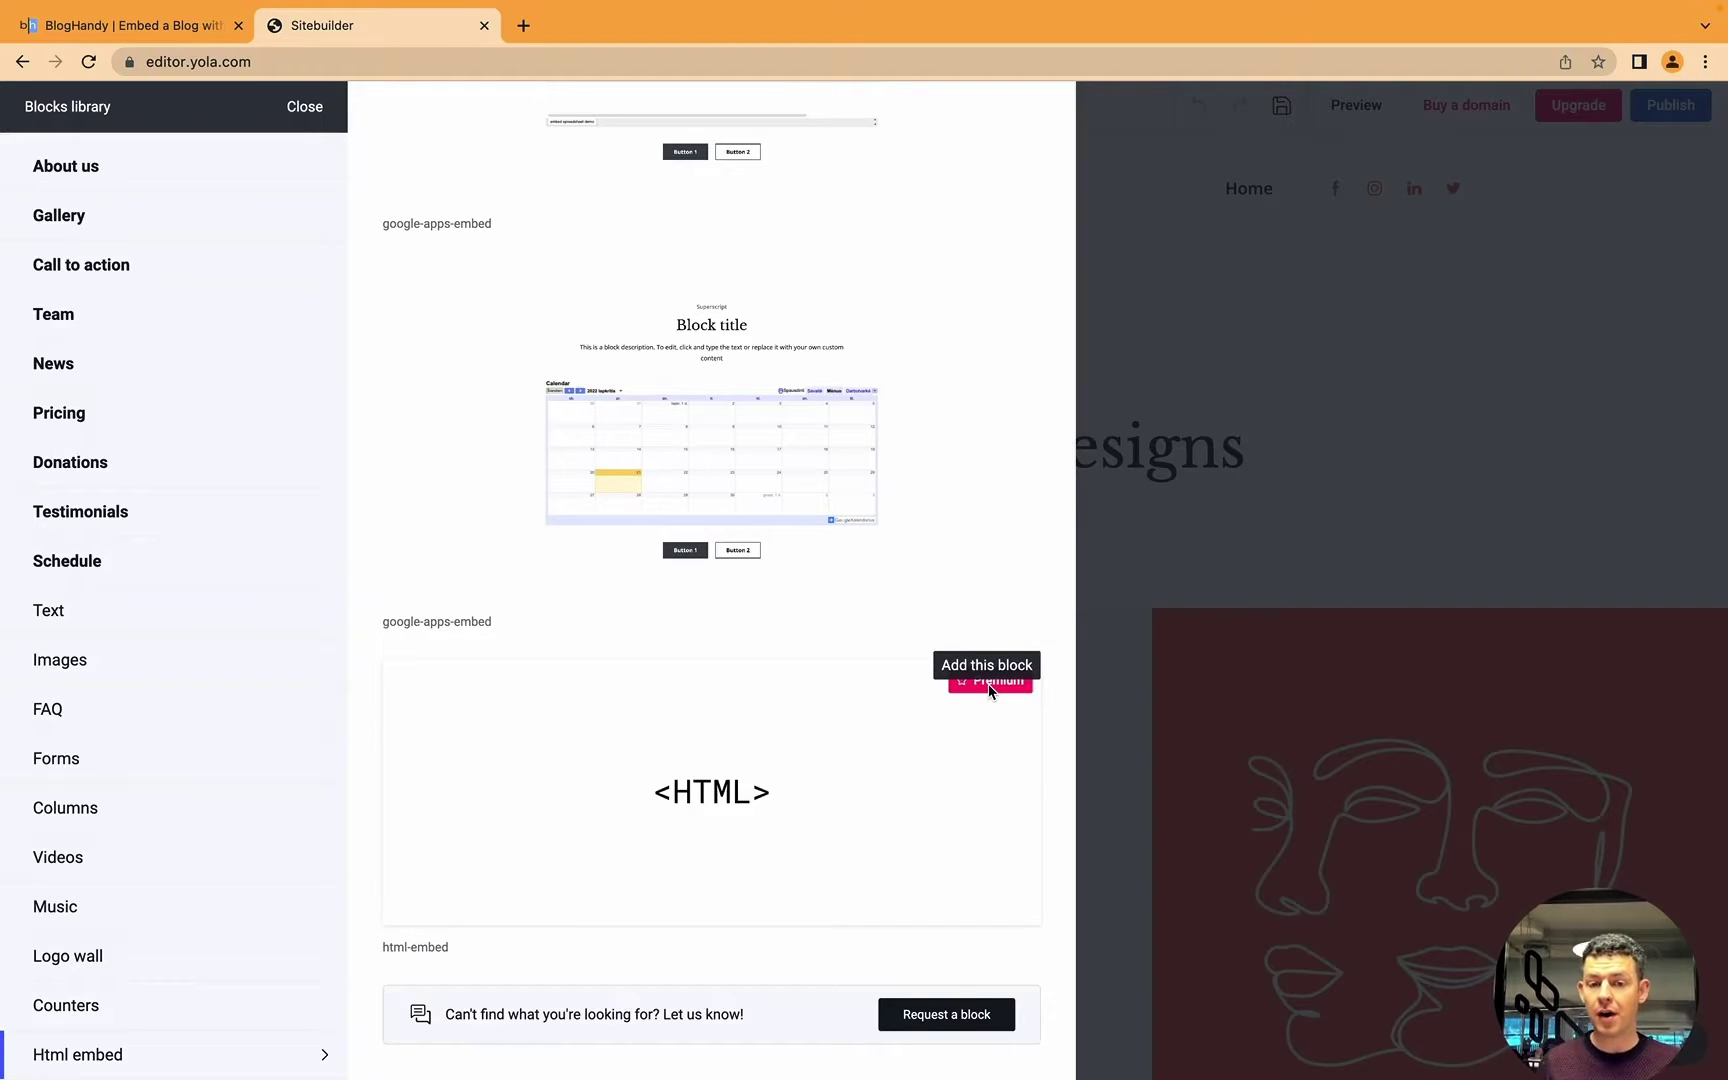
pyautogui.click(760, 773)
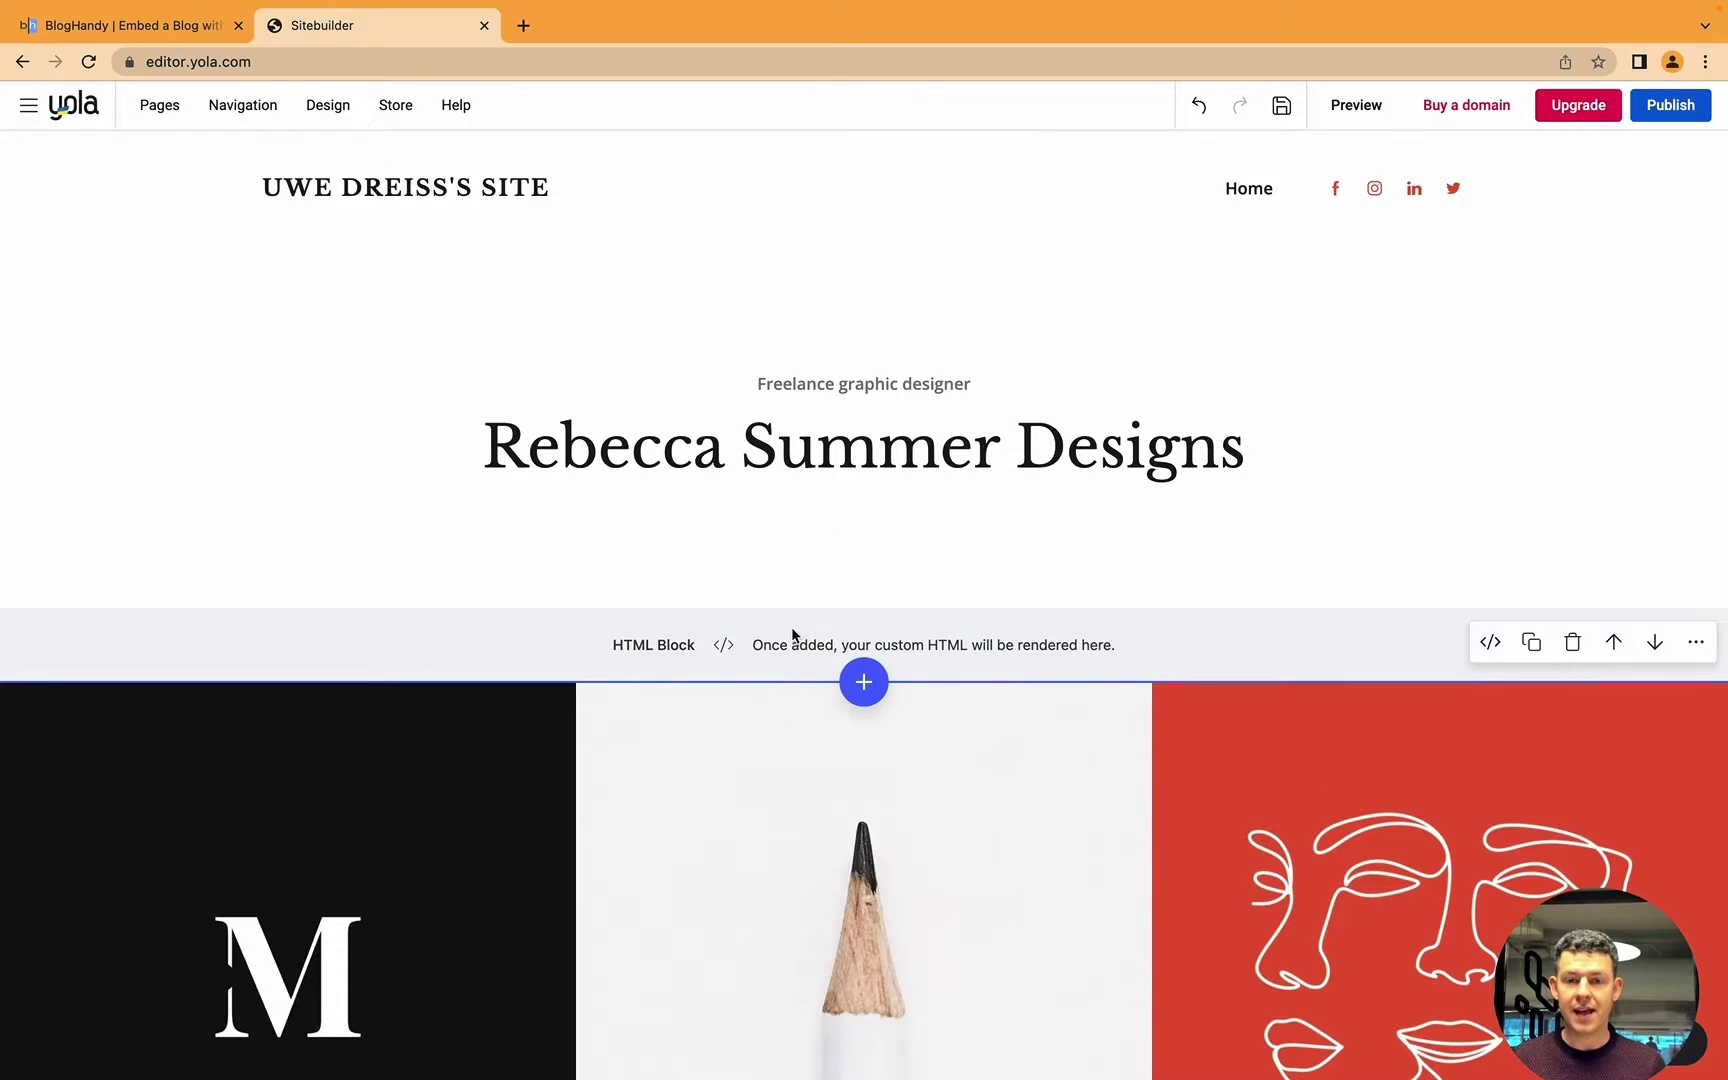
pyautogui.click(1490, 645)
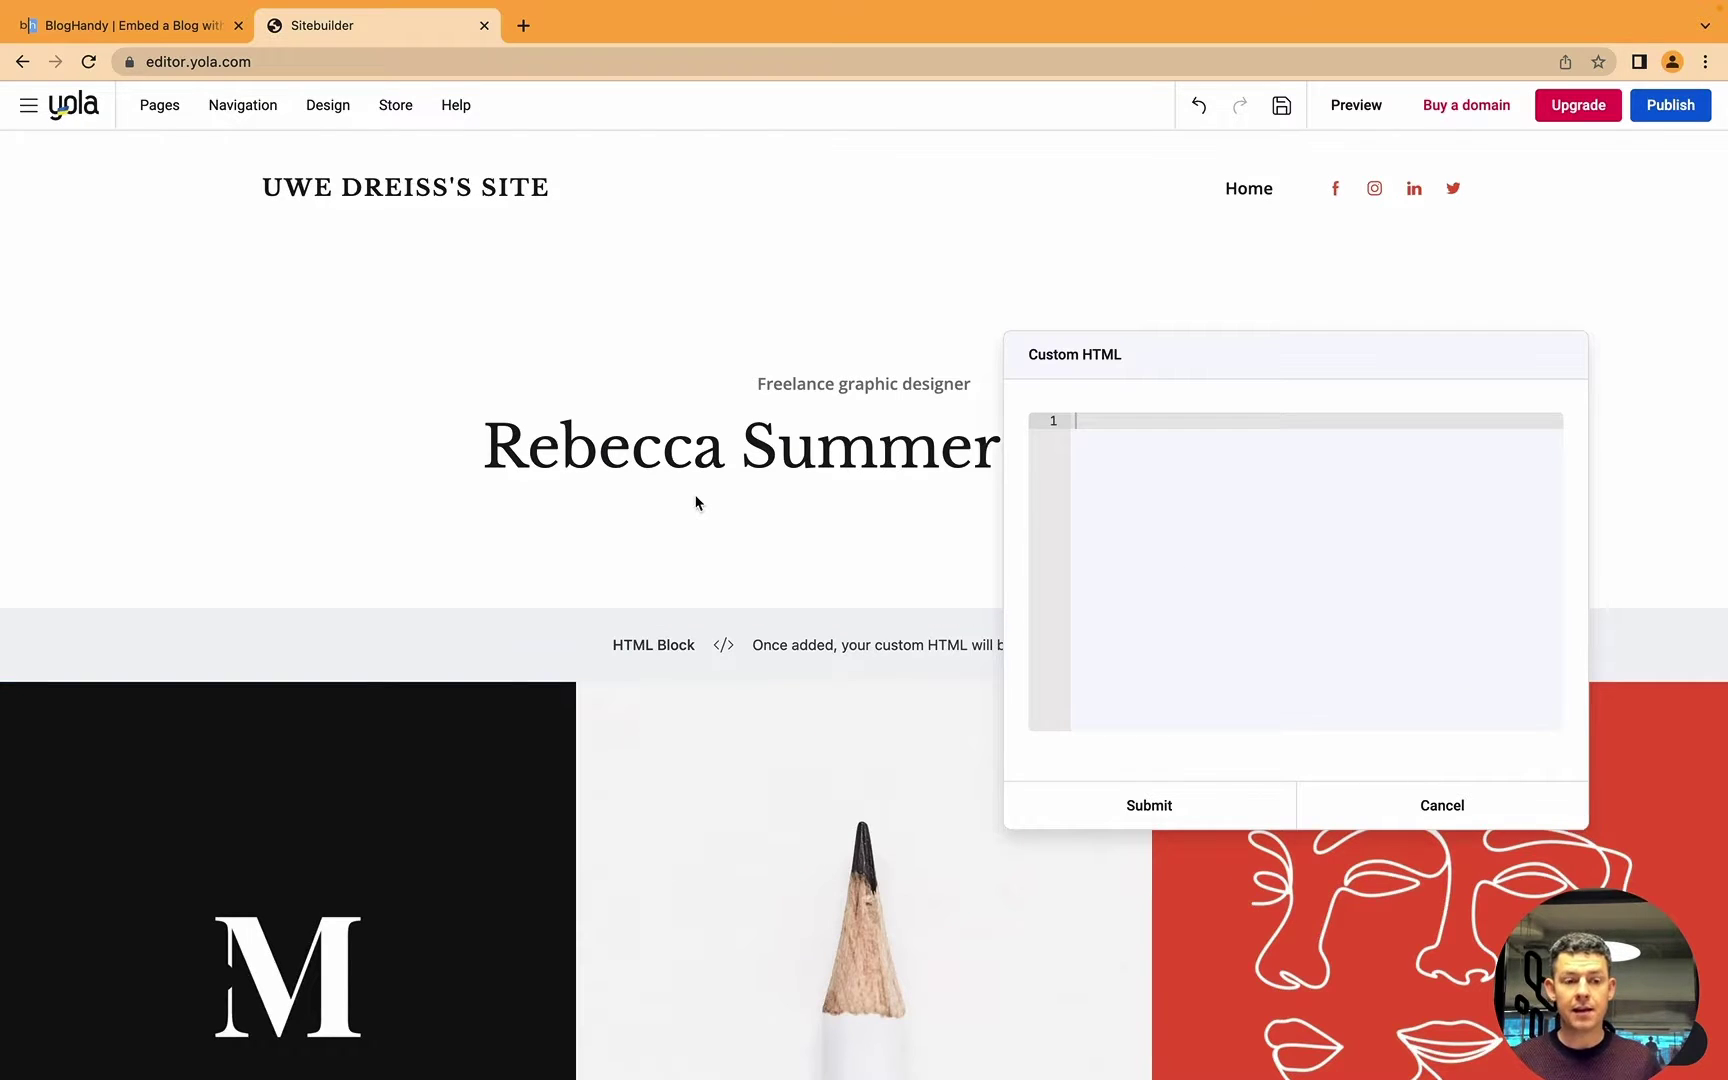
# Copy the Step 1 script from BlogHandy's Getting started page and return to the Sitebuilder.
pyautogui.click(127, 27)
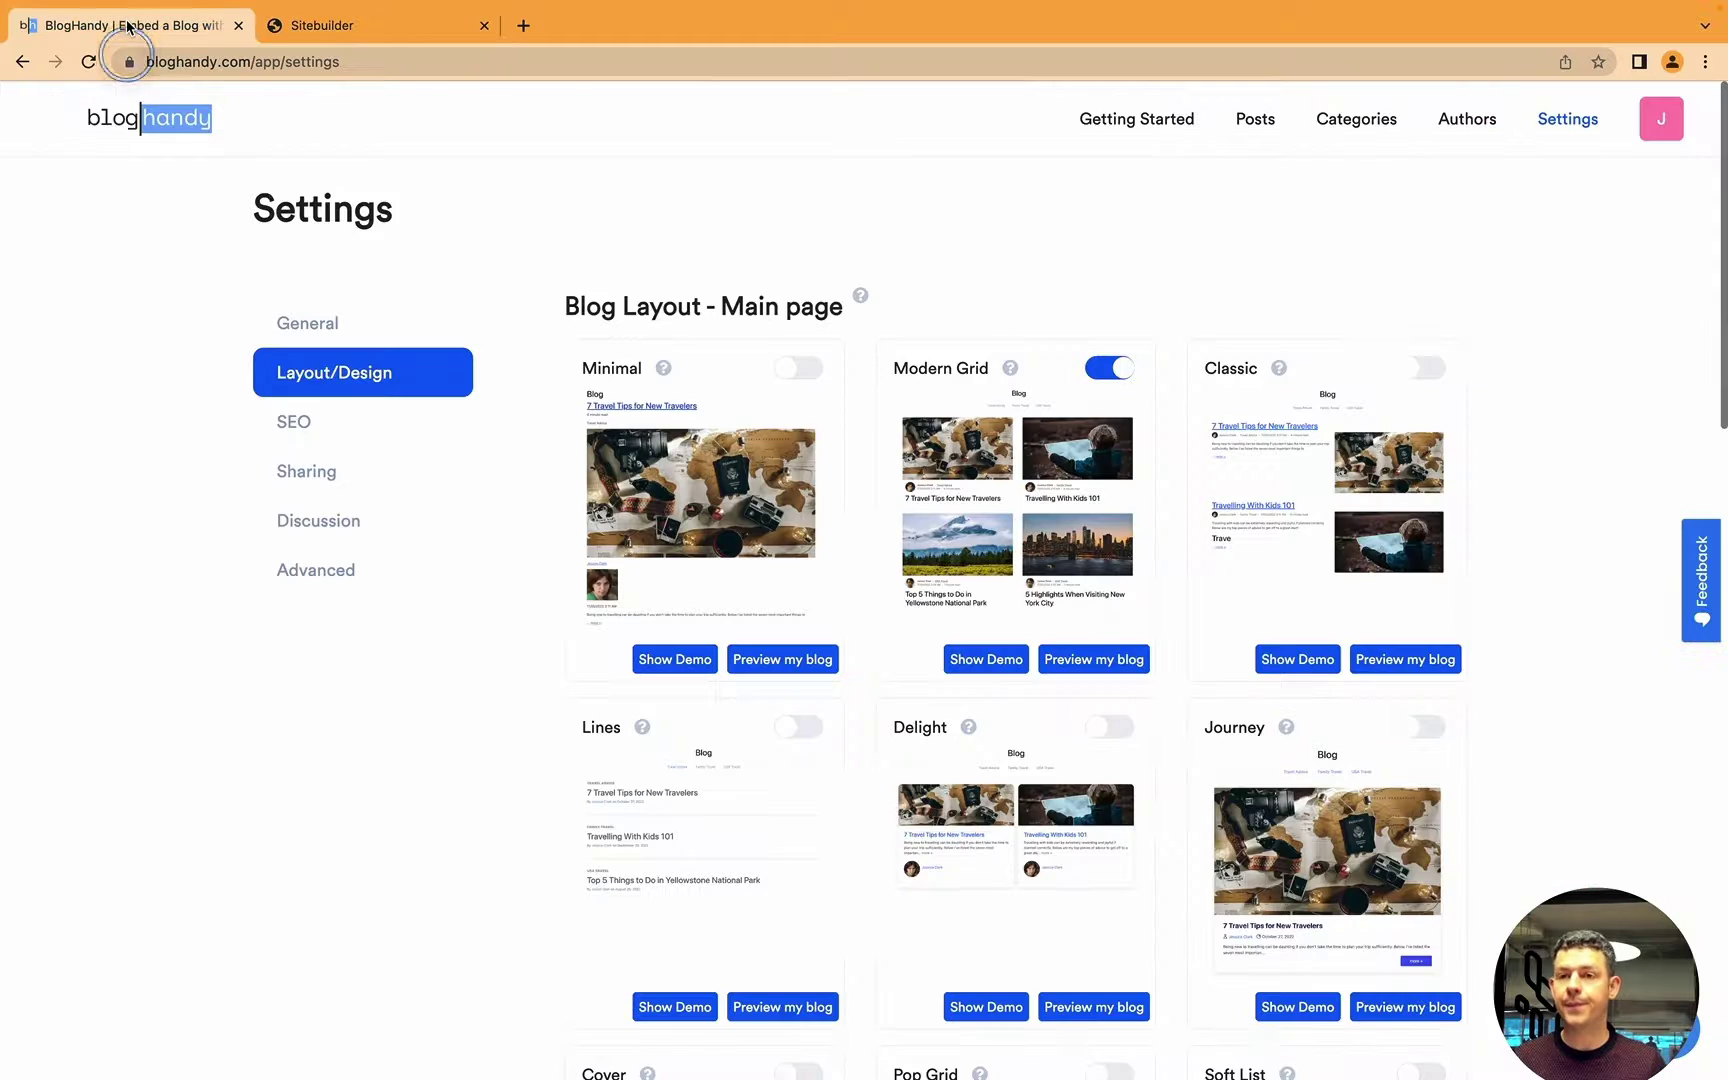
pyautogui.click(1159, 128)
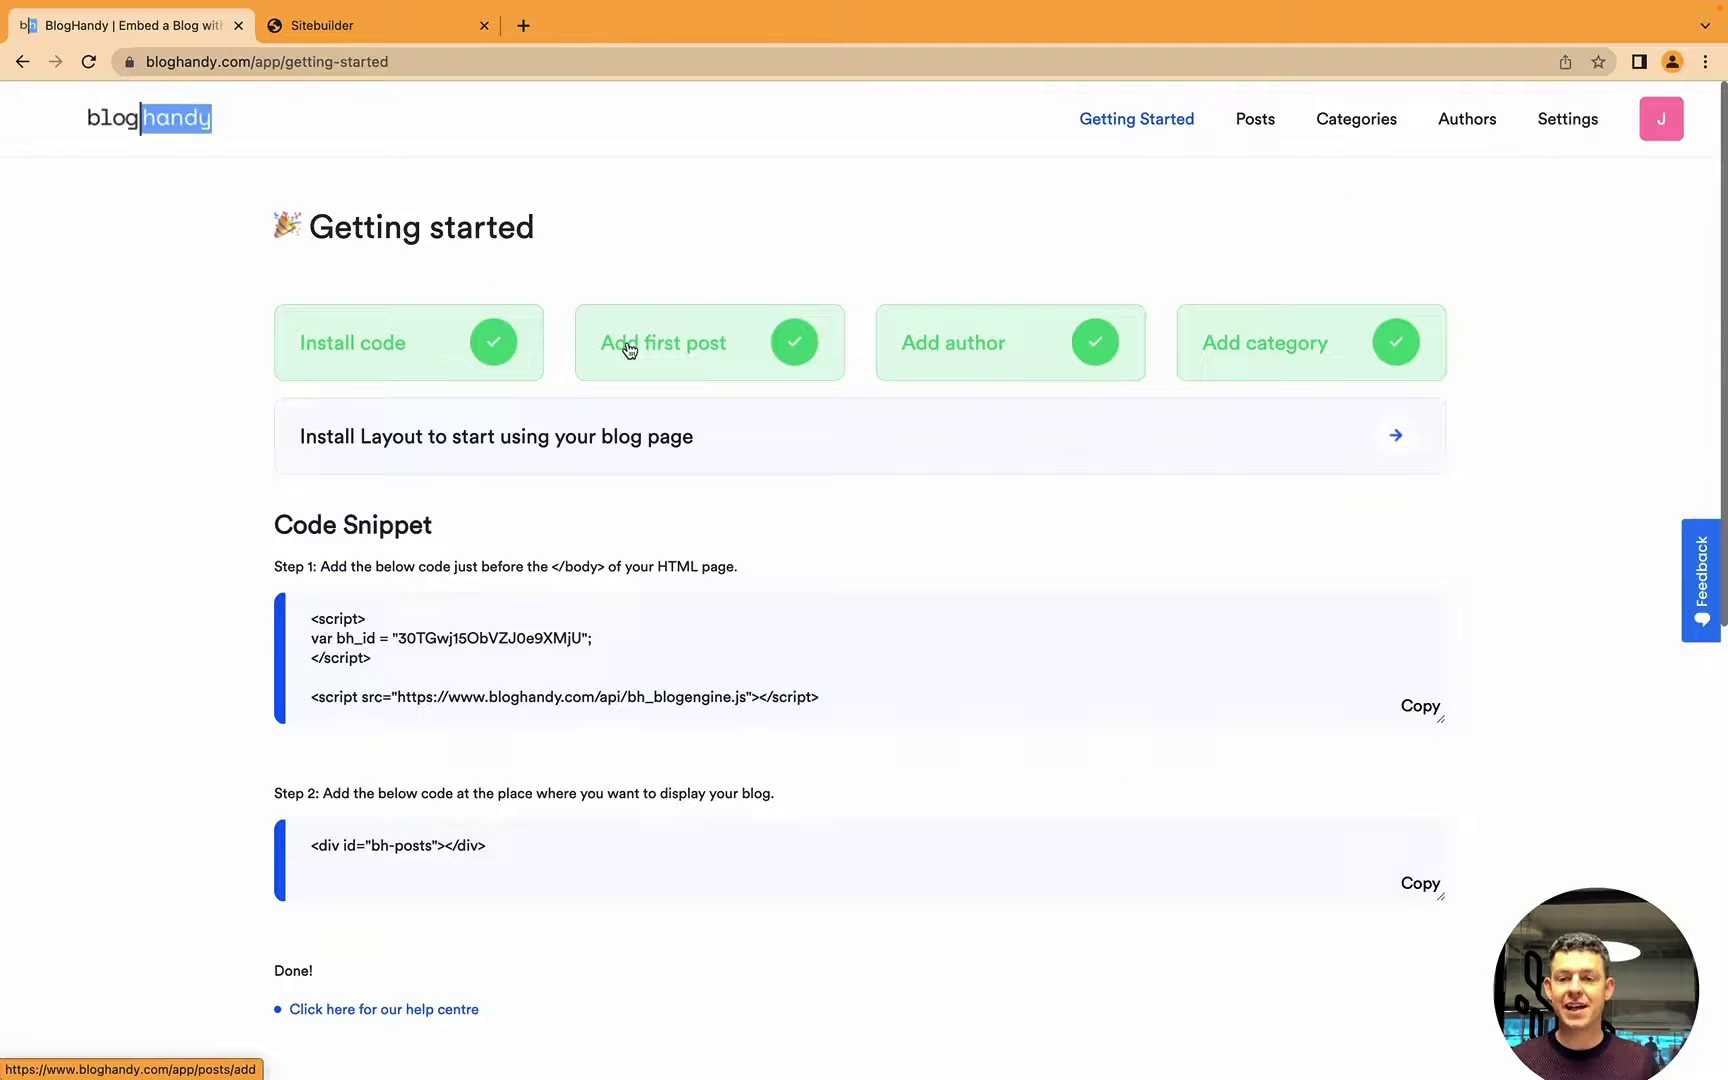
pyautogui.scroll(-2, 627, 350)
pyautogui.moveTo(279, 445); pyautogui.dragTo(467, 444)
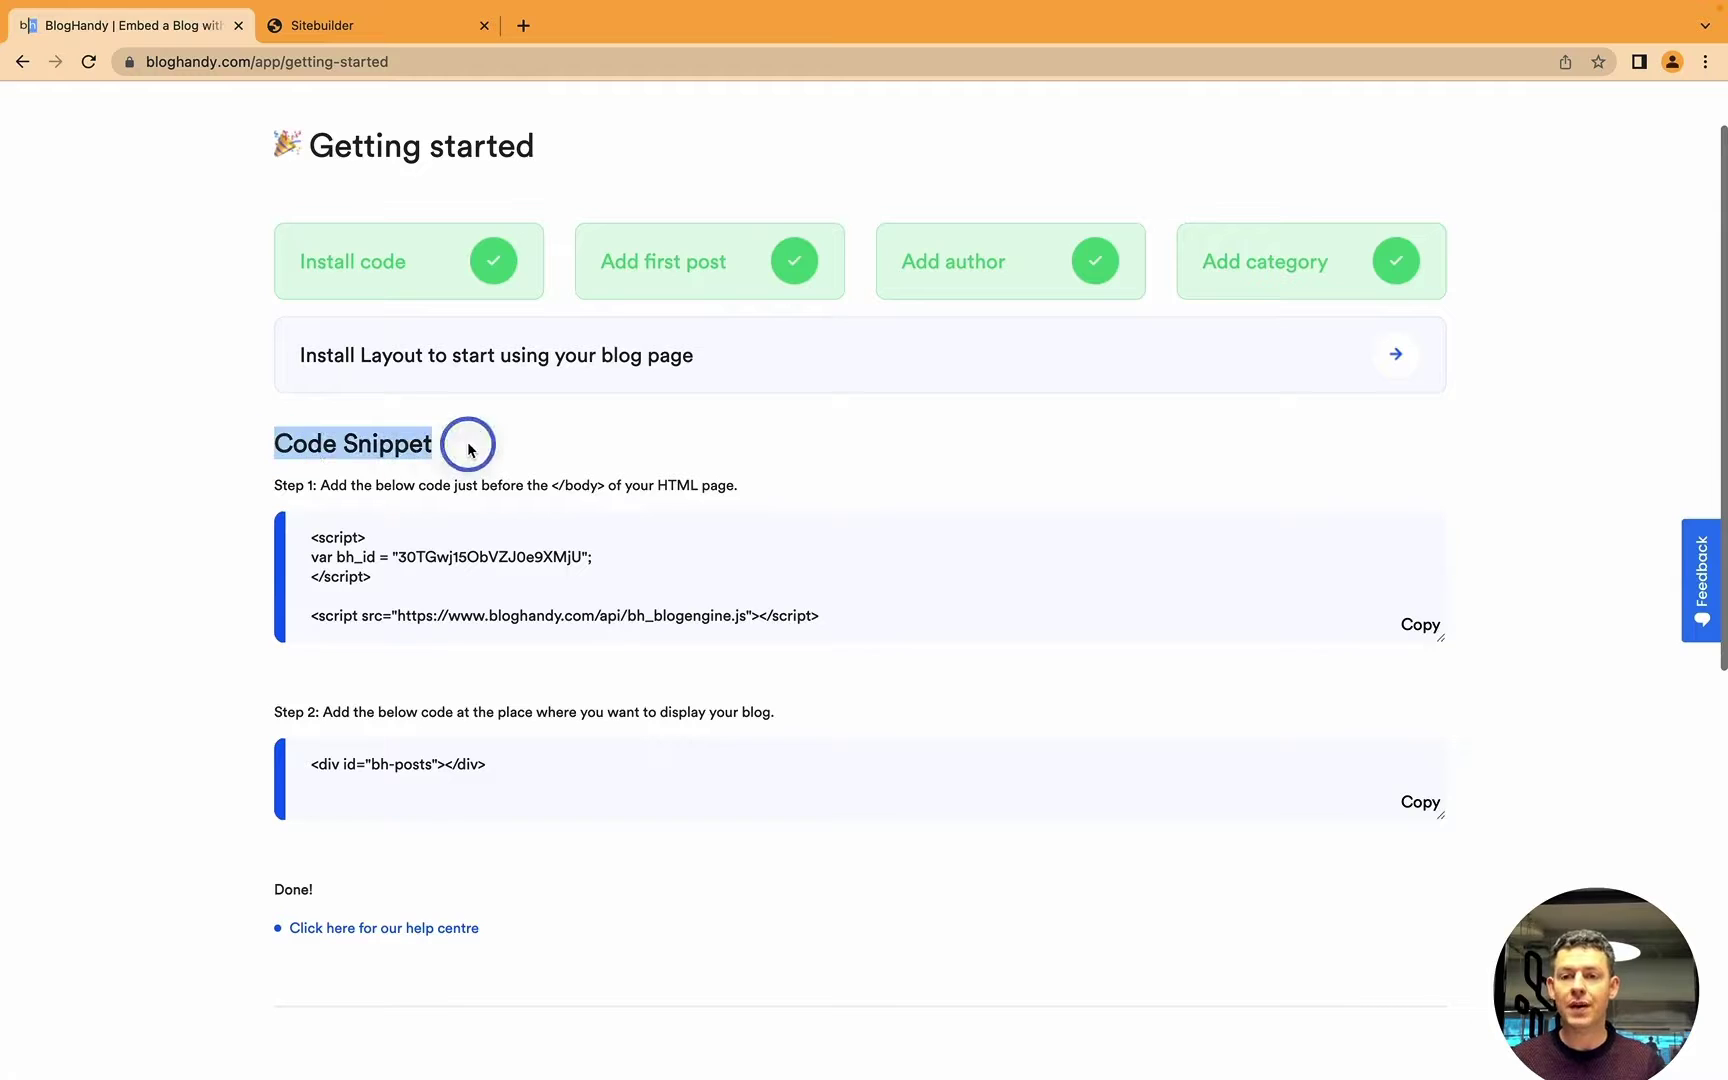
pyautogui.click(1048, 567)
pyautogui.click(1418, 625)
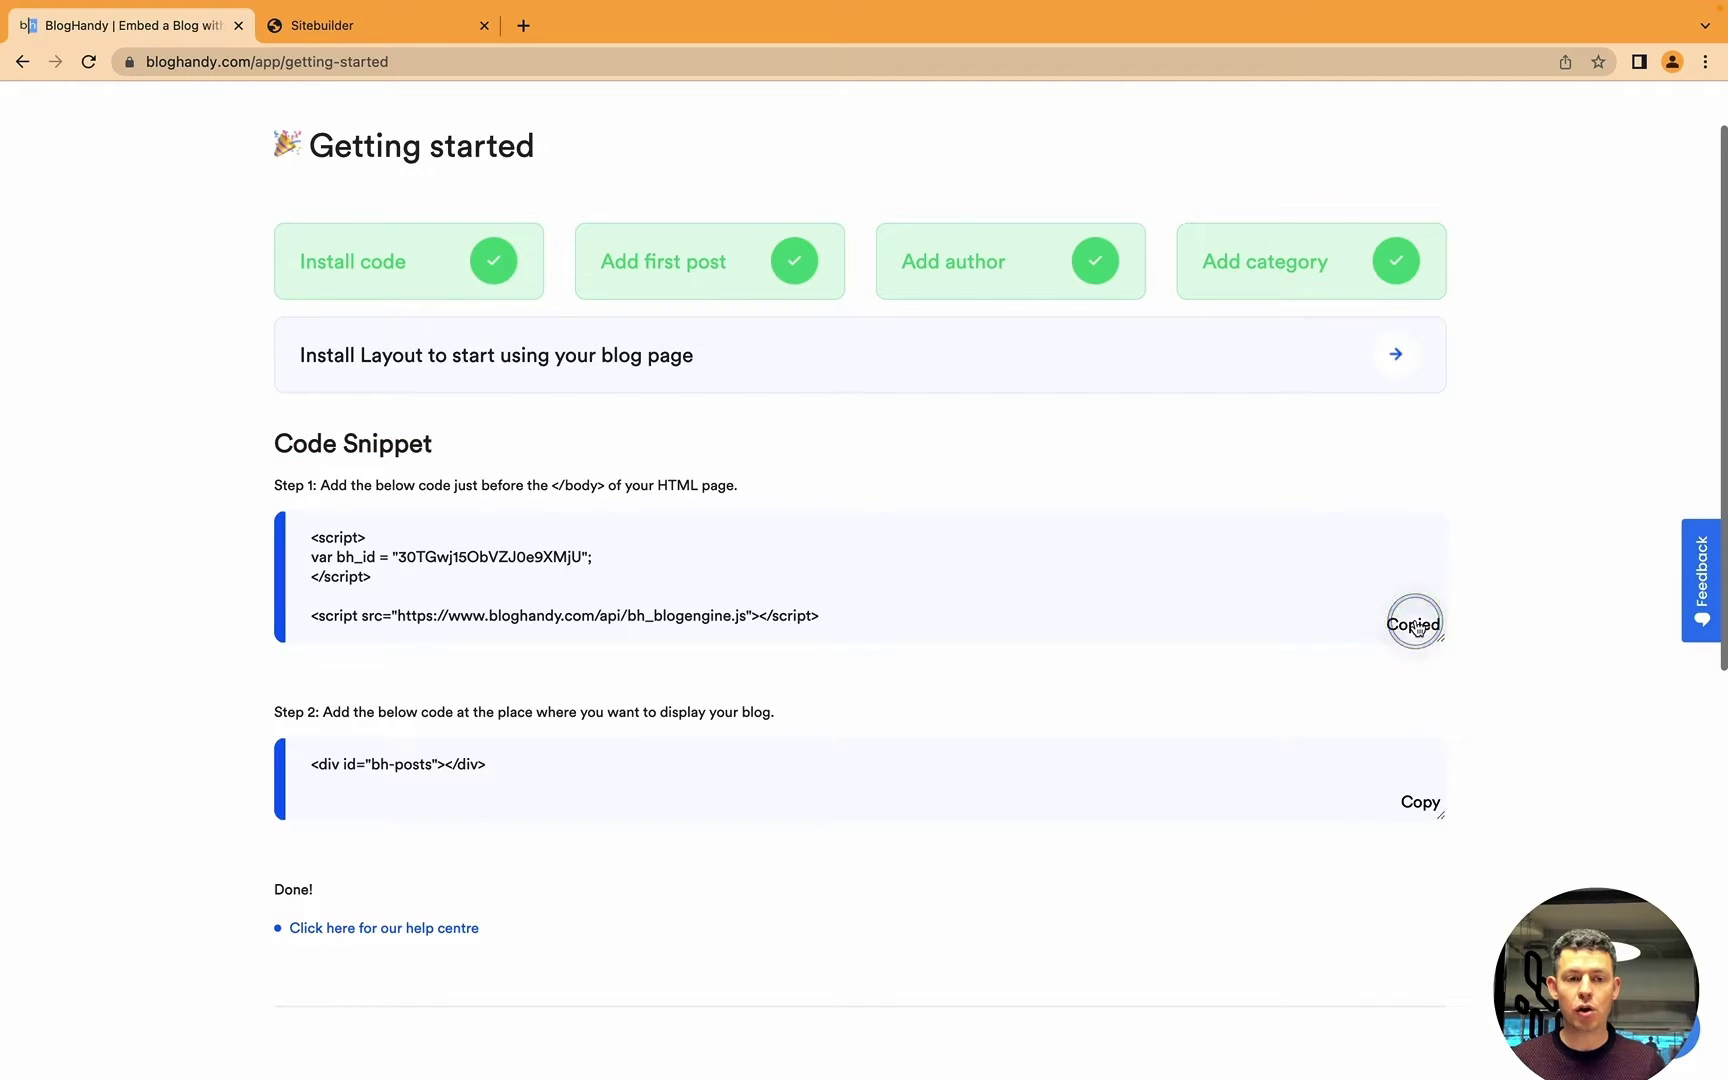
pyautogui.click(372, 38)
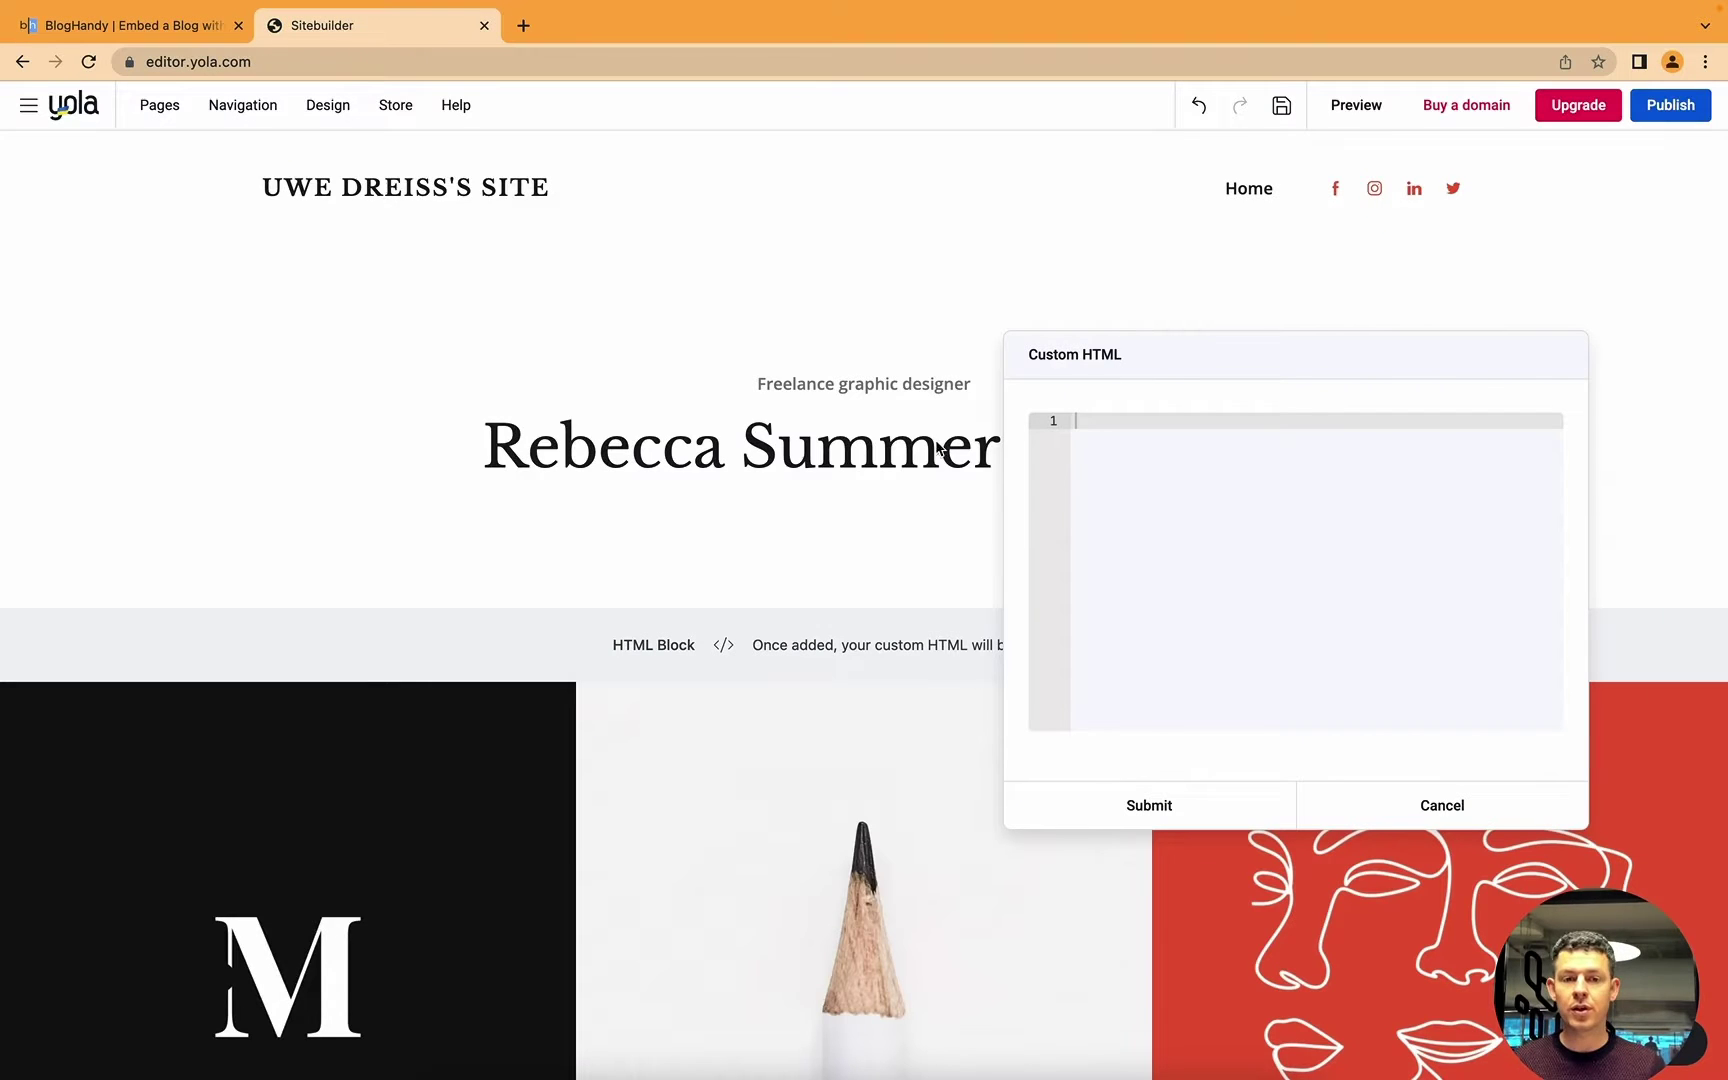
# Paste the BlogHandy Step 1 script into the Custom HTML editor, with blank lines below.
pyautogui.click(1240, 526)
pyautogui.press('super+v')
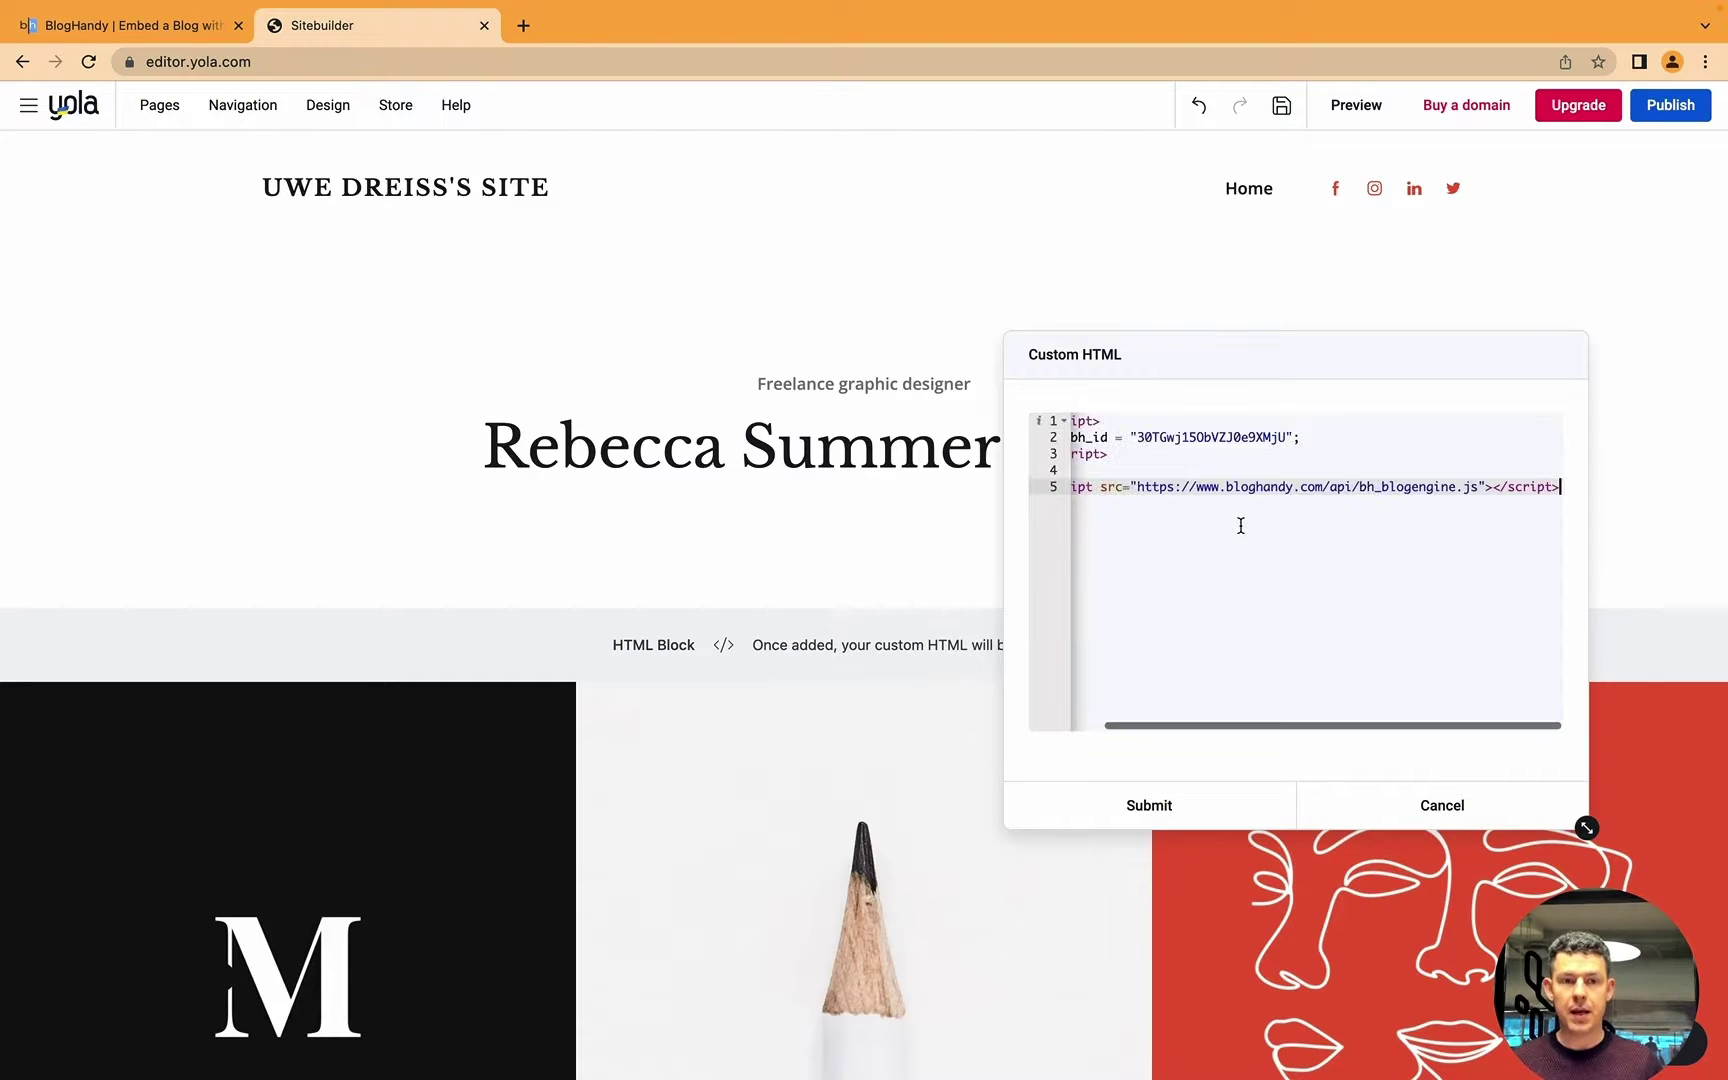
pyautogui.press('Return')
pyautogui.press('Return')
pyautogui.press('Return')
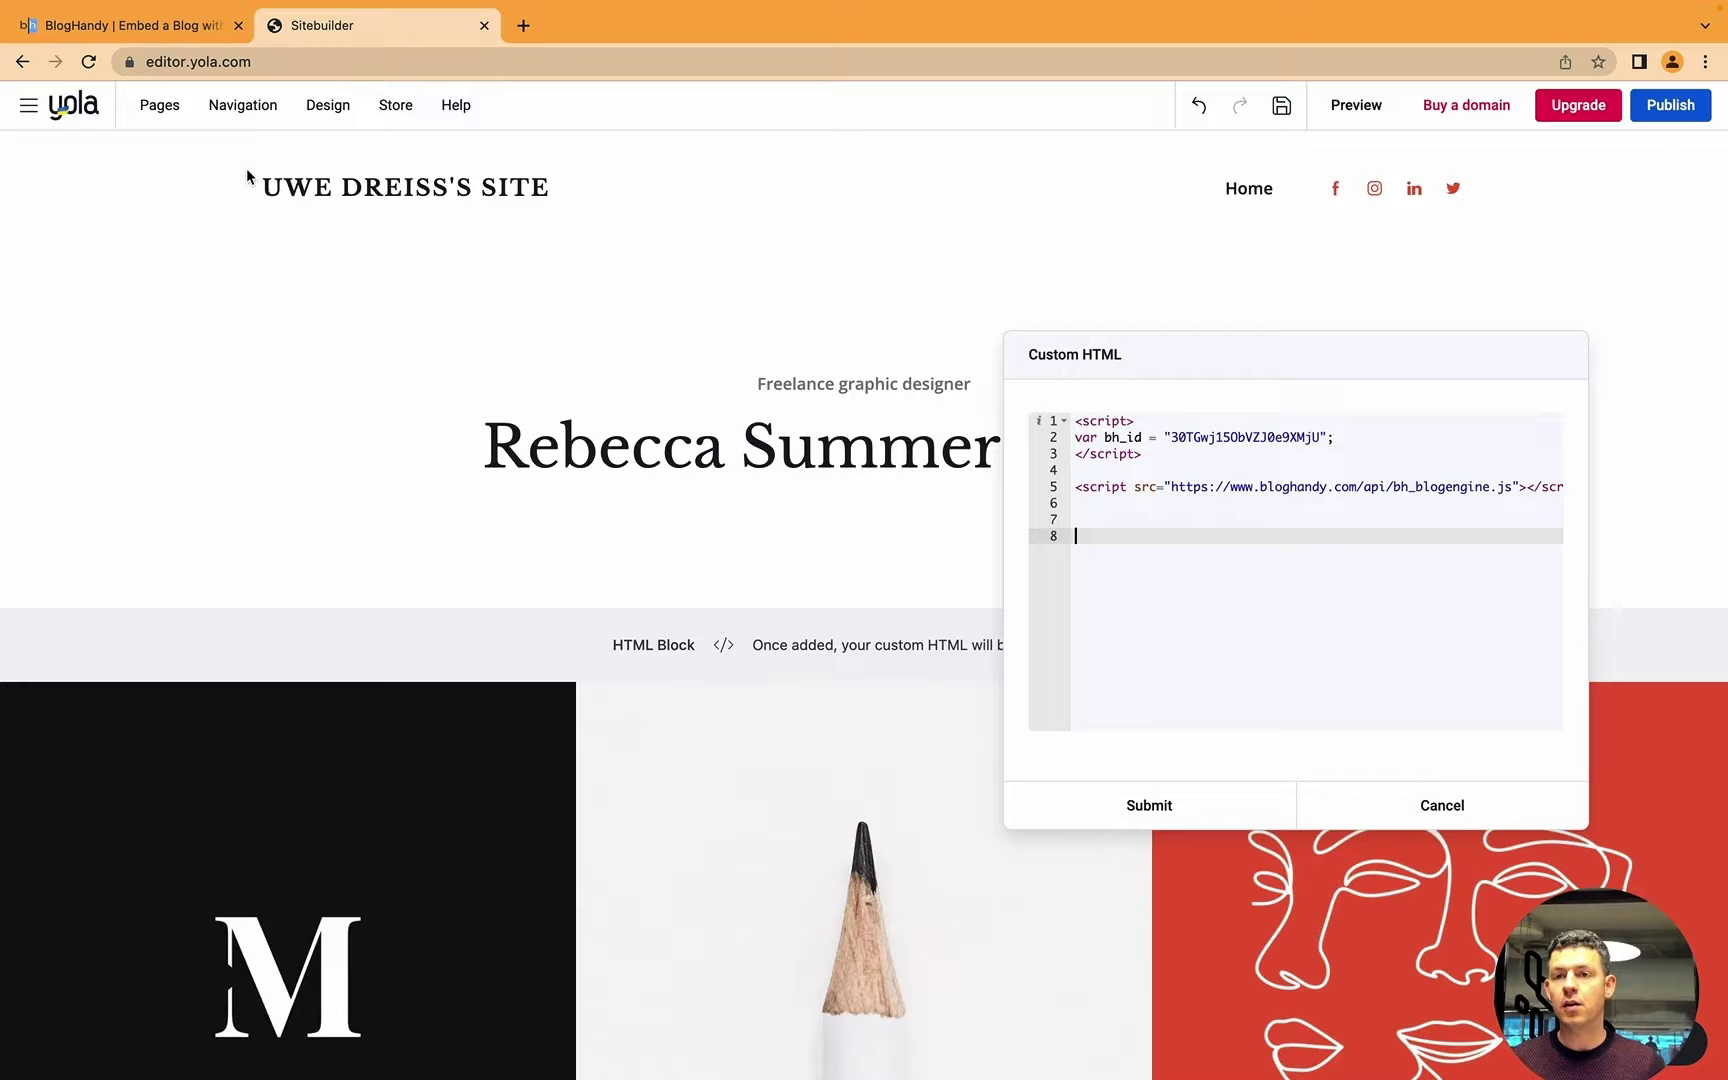
# Copy the Step 2 bh-posts div from BlogHandy, paste it on line 8, and submit.
pyautogui.click(160, 28)
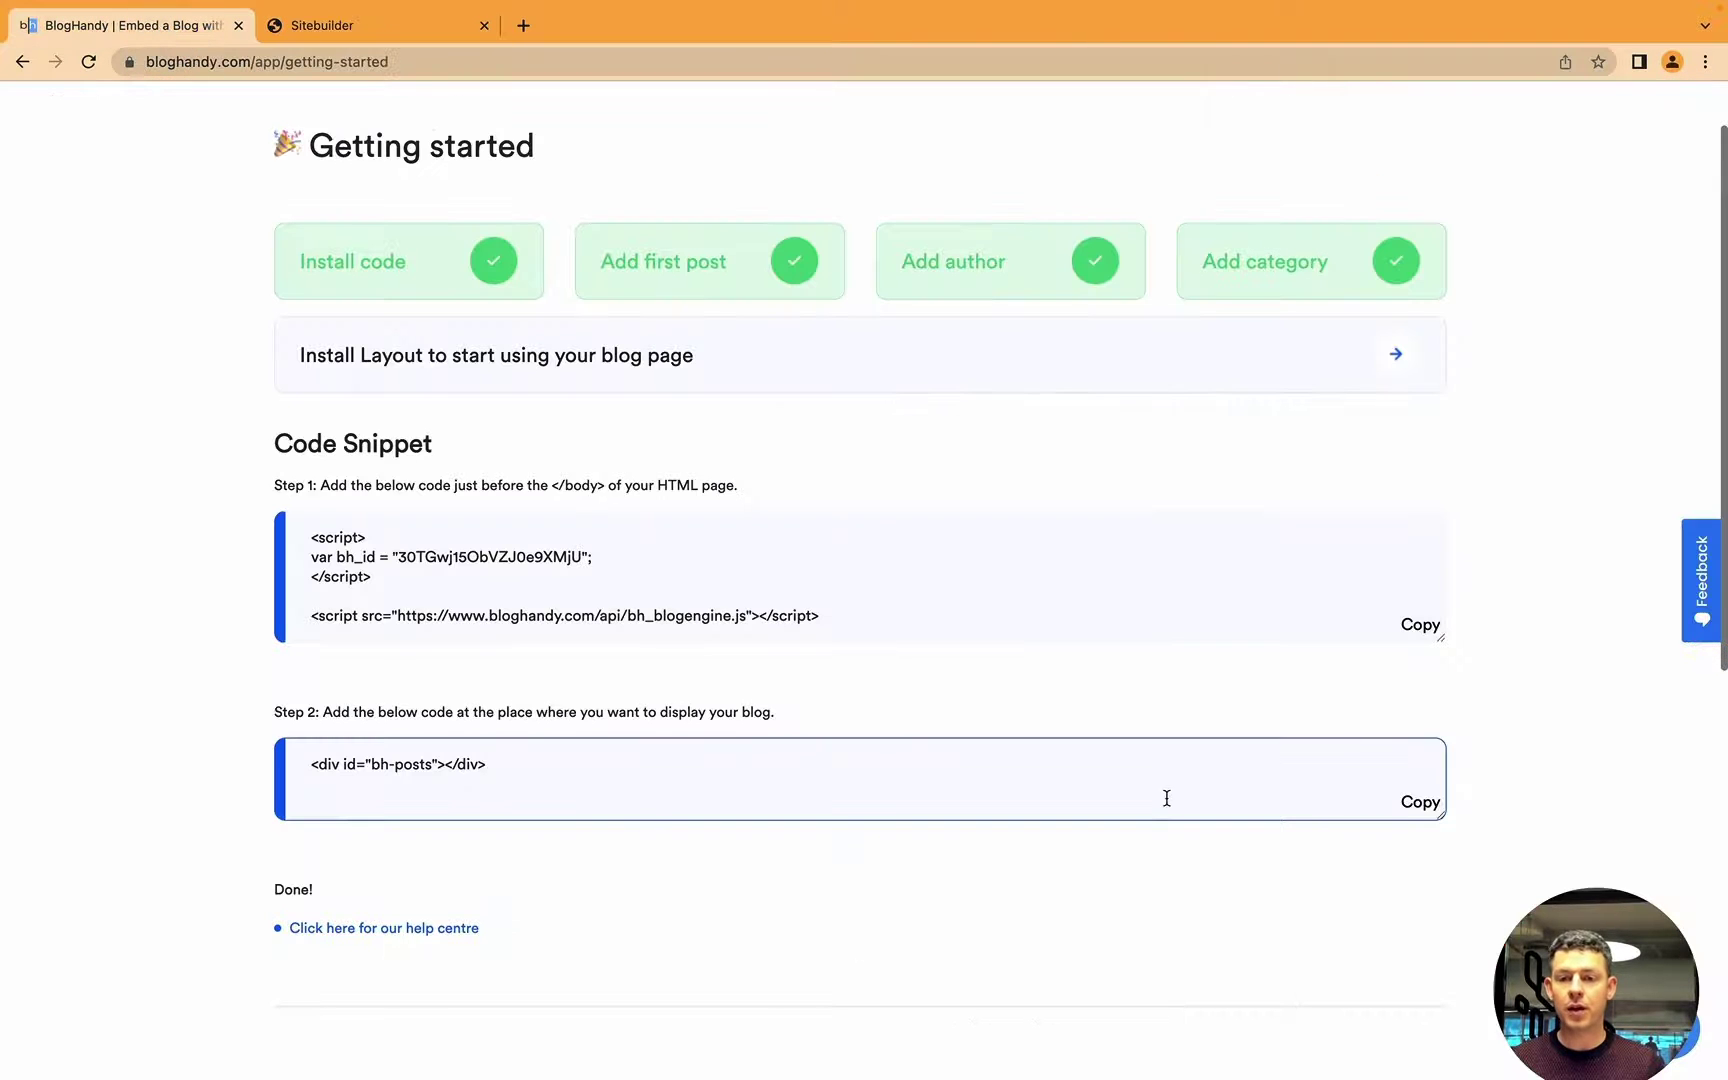
pyautogui.click(1420, 803)
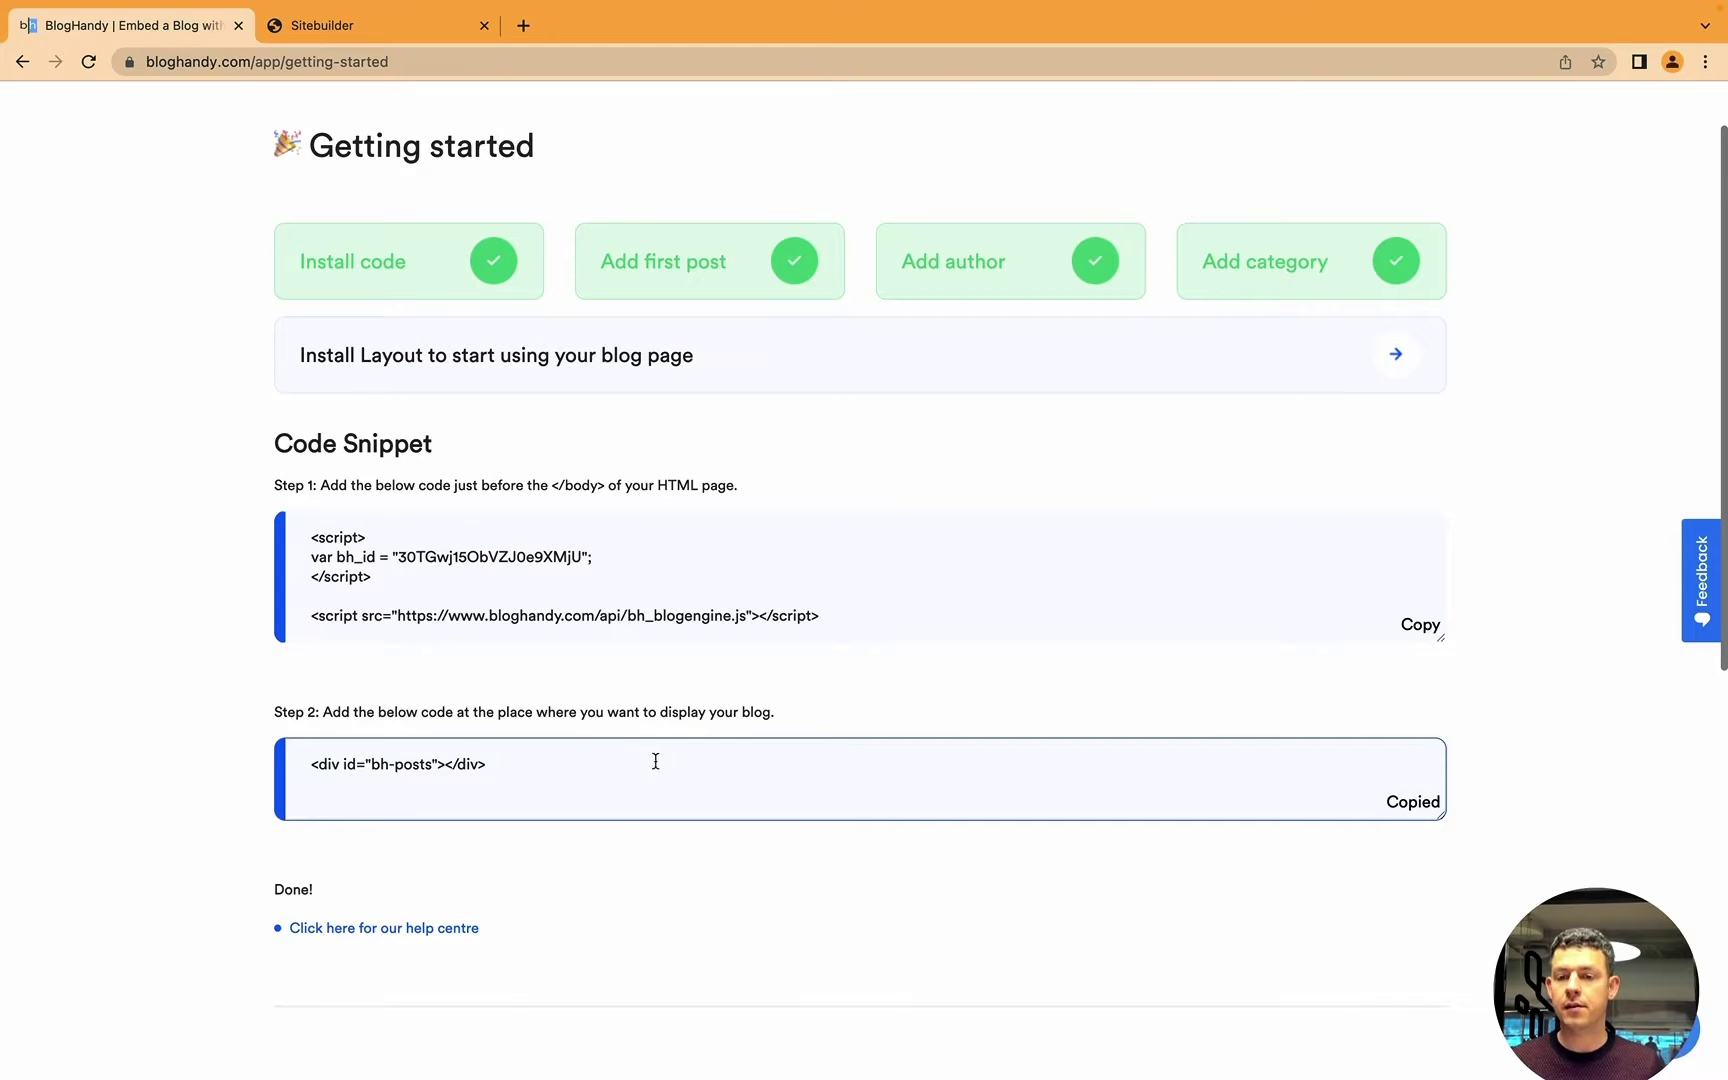
pyautogui.moveTo(510, 762); pyautogui.dragTo(78, 762)
pyautogui.click(364, 25)
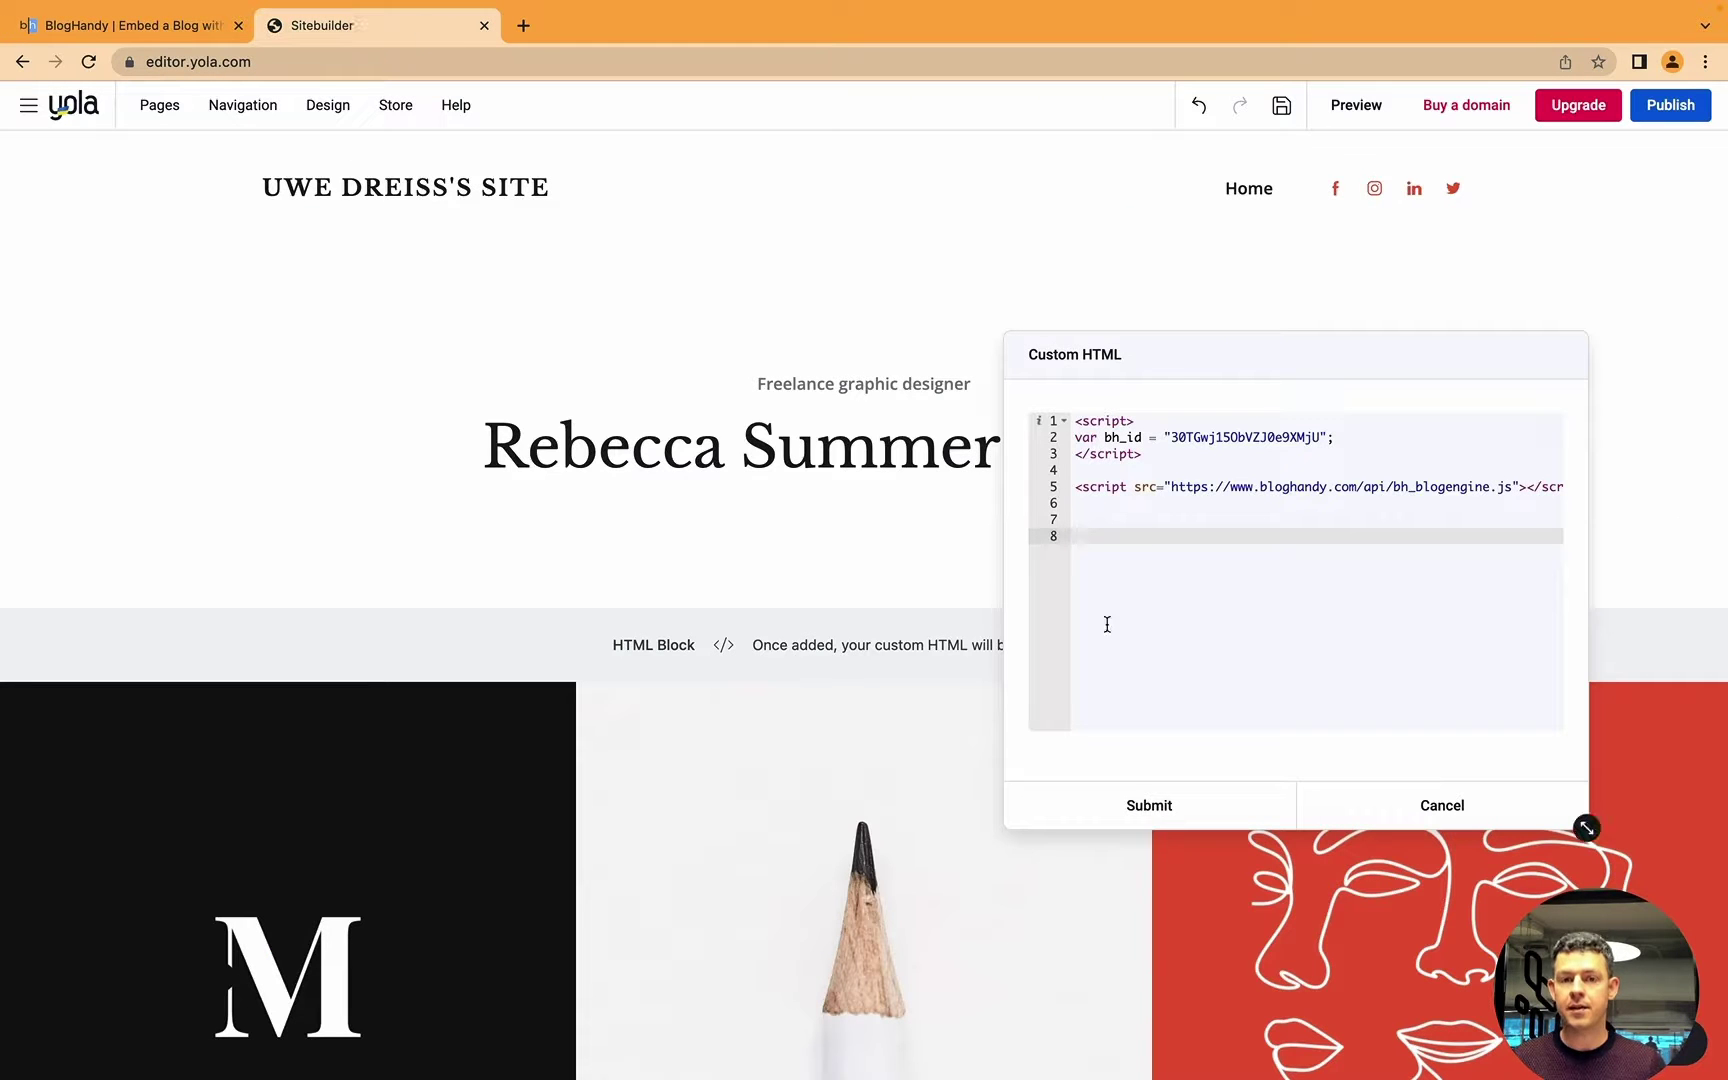
pyautogui.press('super+v')
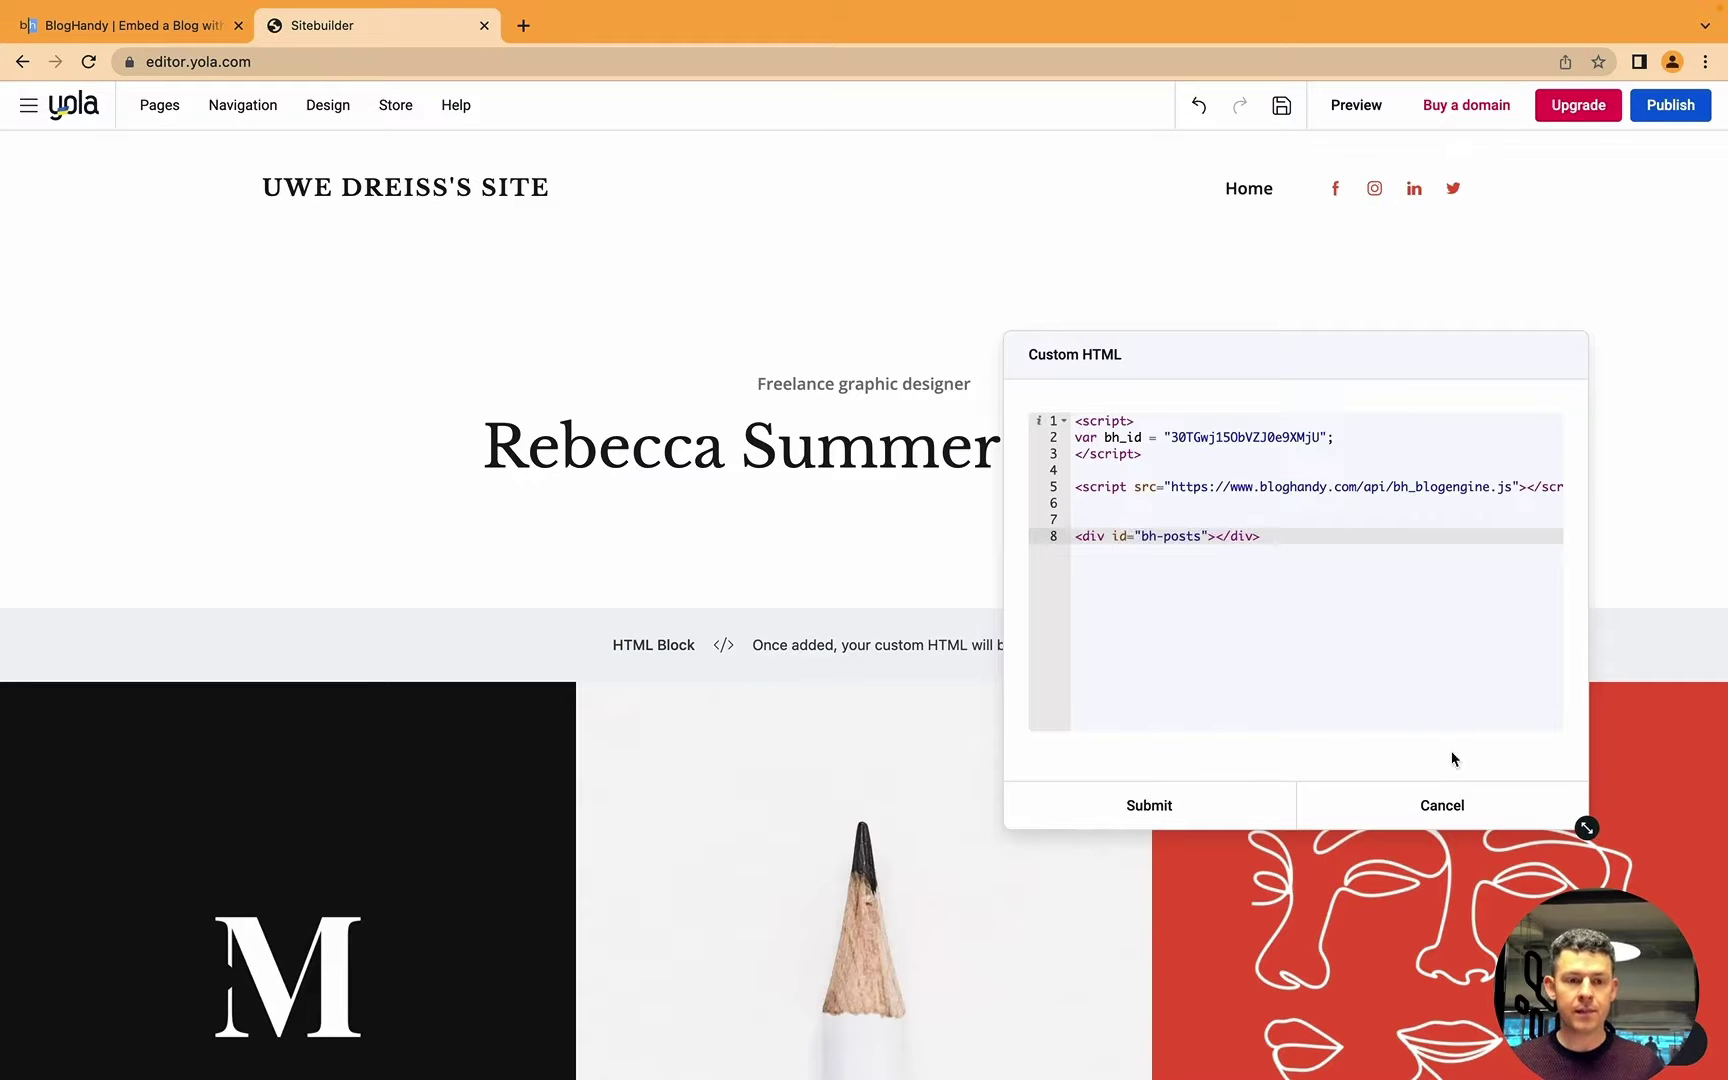
pyautogui.click(1148, 806)
# Preview the site and scroll down to the BlogHandy posts ending with 'Powered by BlogHandy'.
pyautogui.scroll(-3, 917, 535)
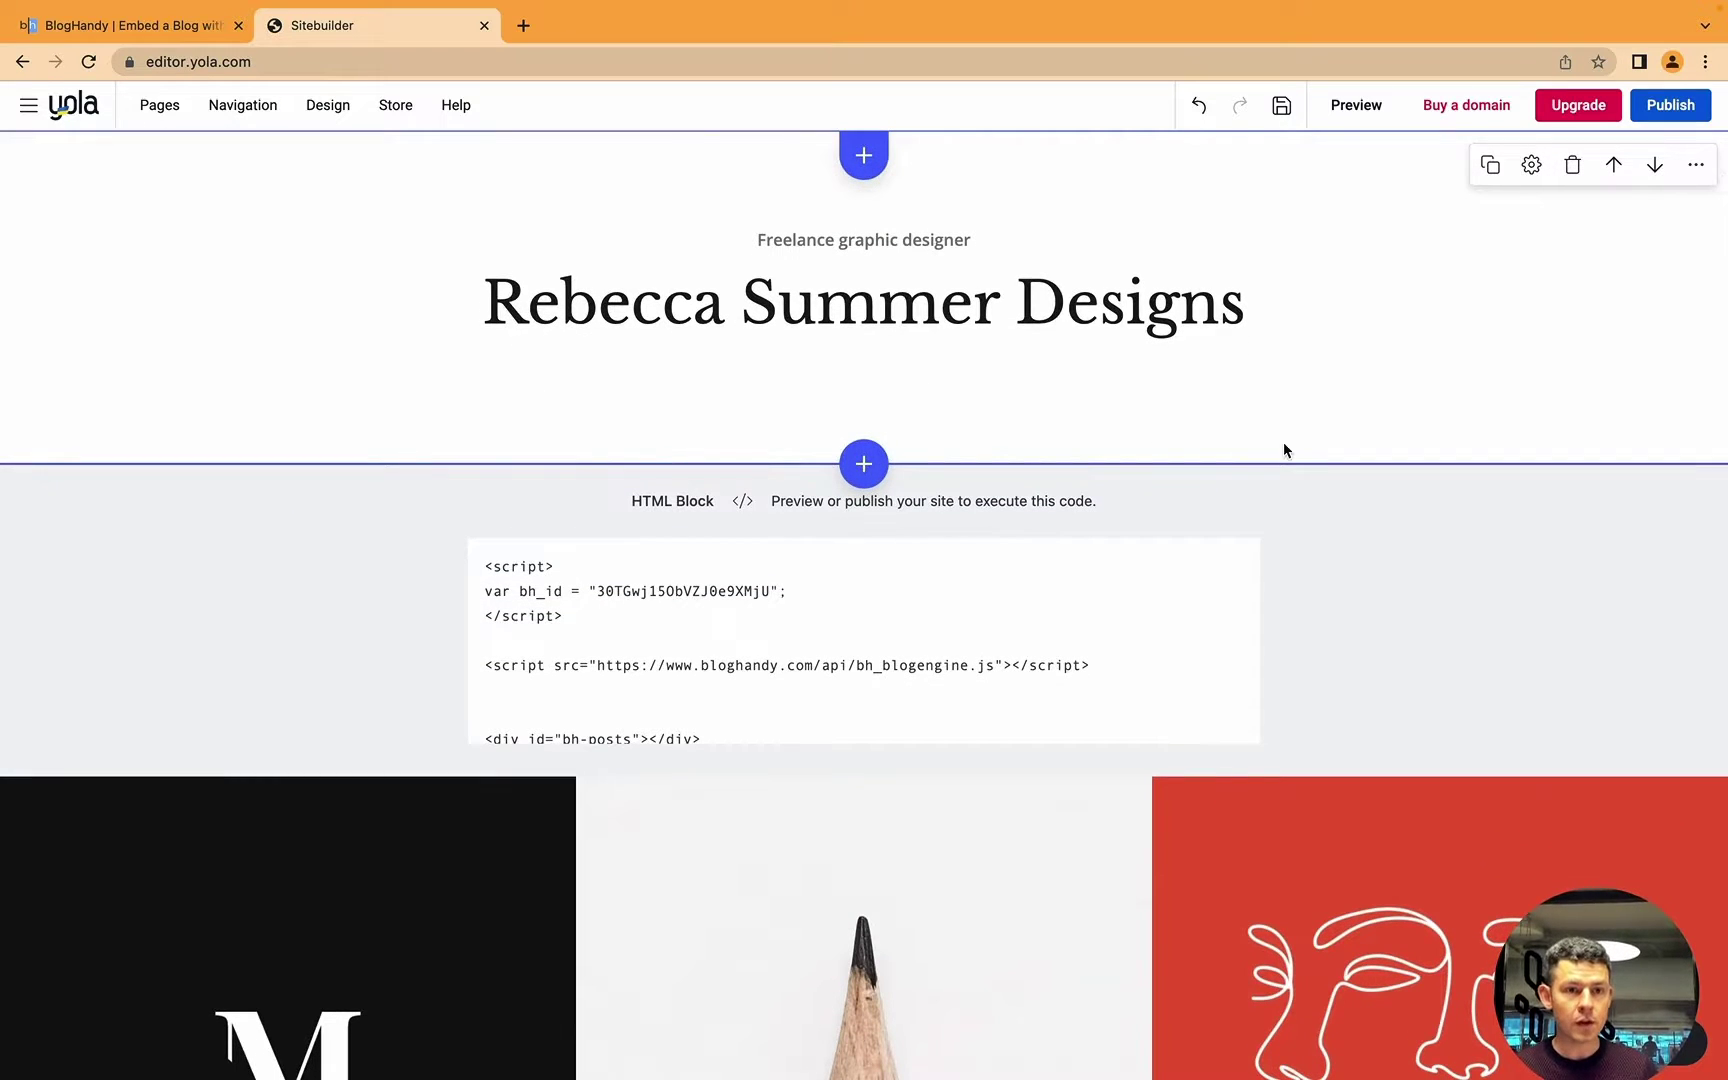
pyautogui.click(1347, 107)
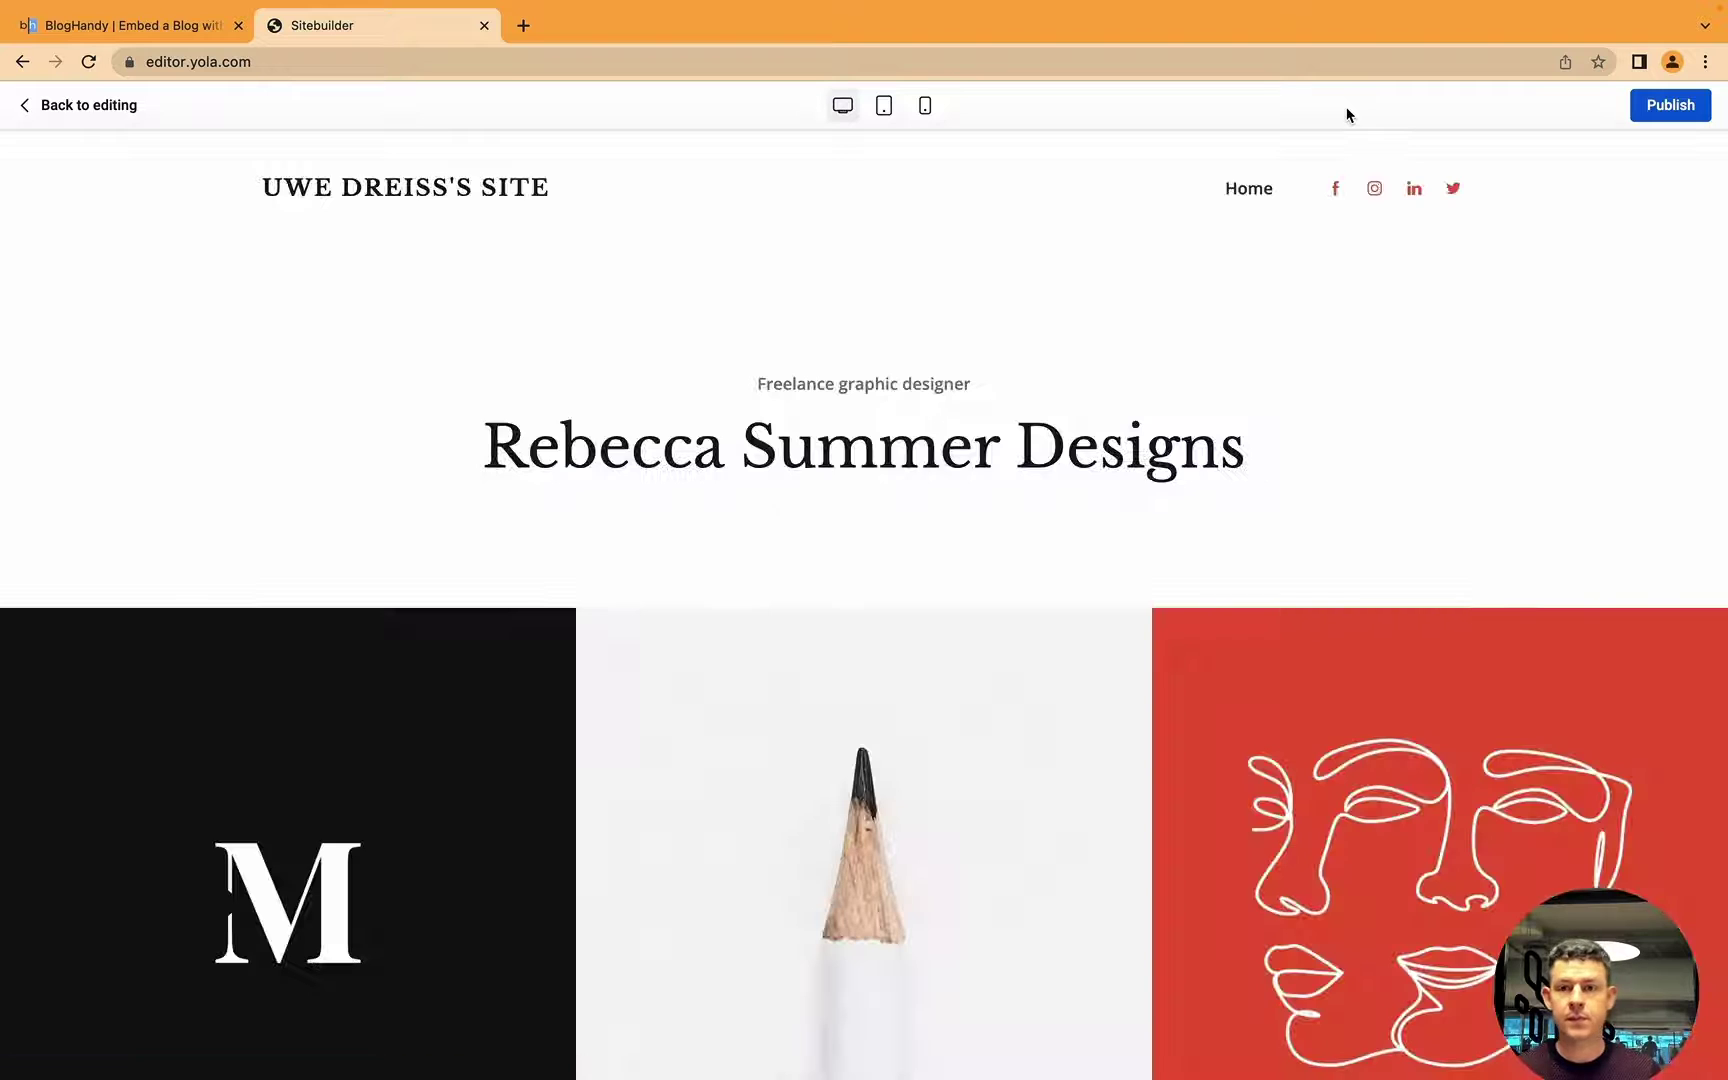
pyautogui.scroll(-4, 568, 428)
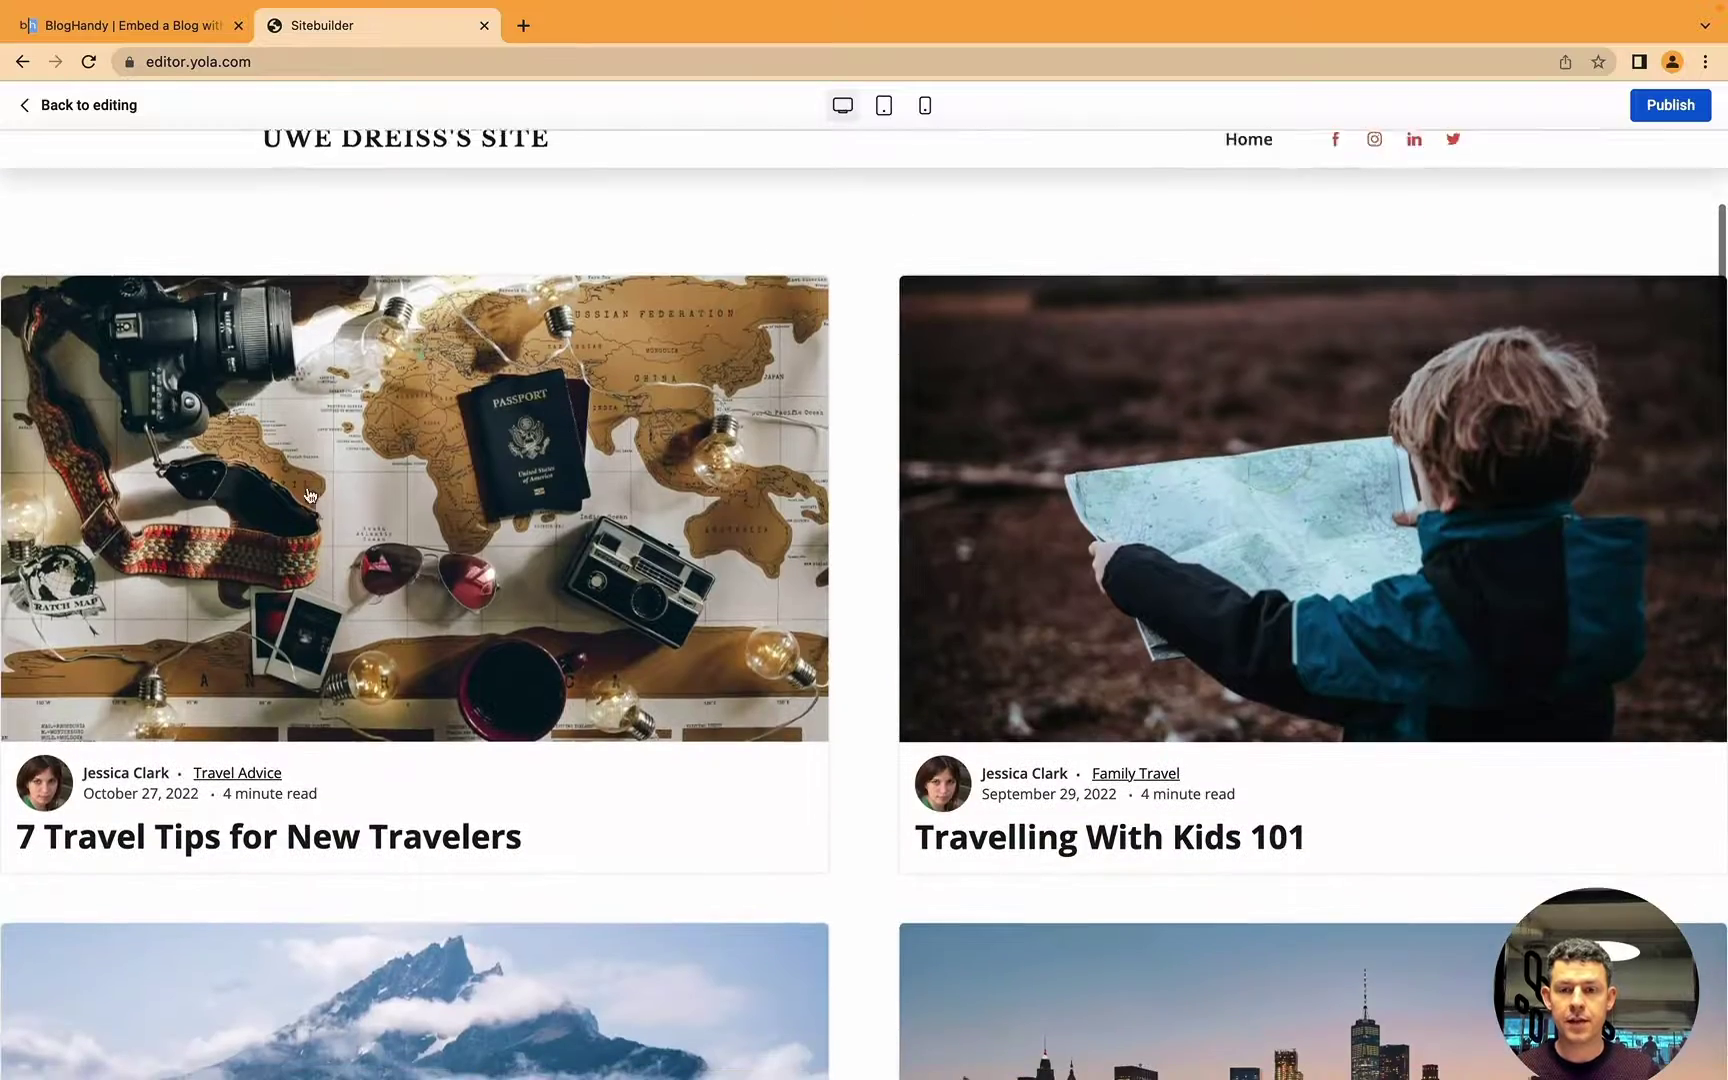
pyautogui.scroll(-5, 1117, 566)
pyautogui.scroll(-5, 1117, 566)
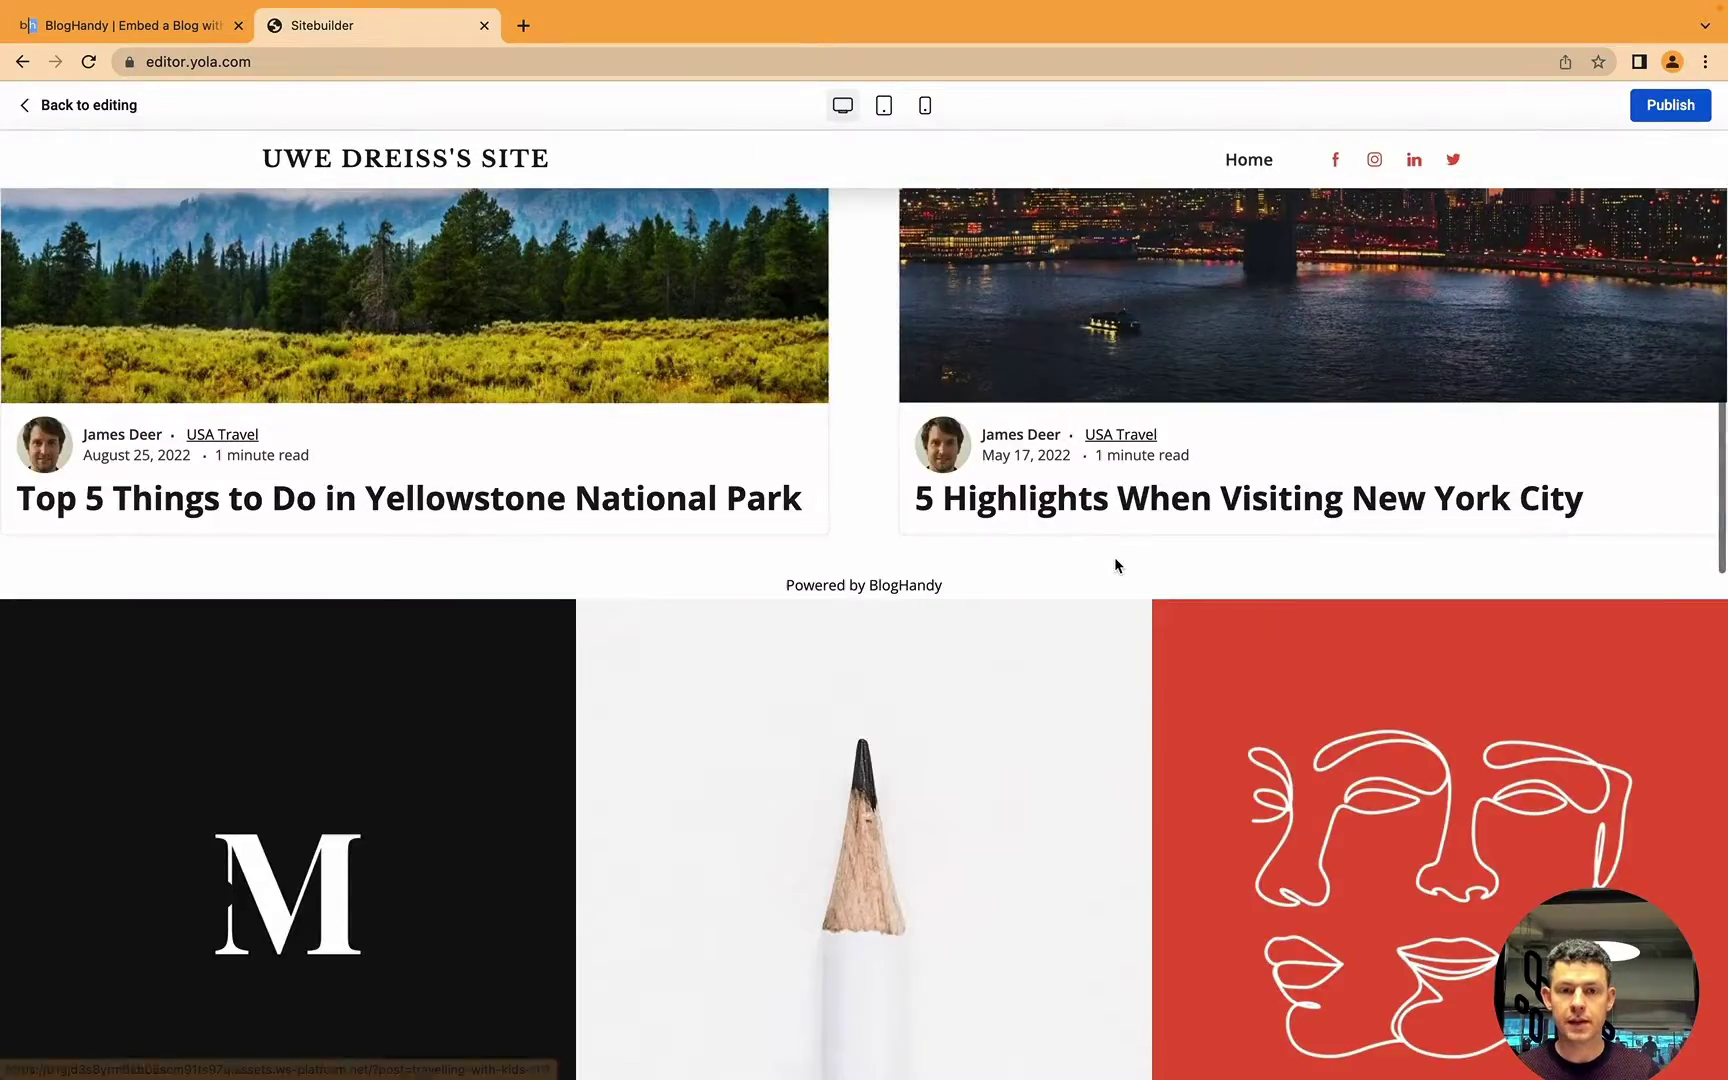
pyautogui.scroll(15, 1117, 566)
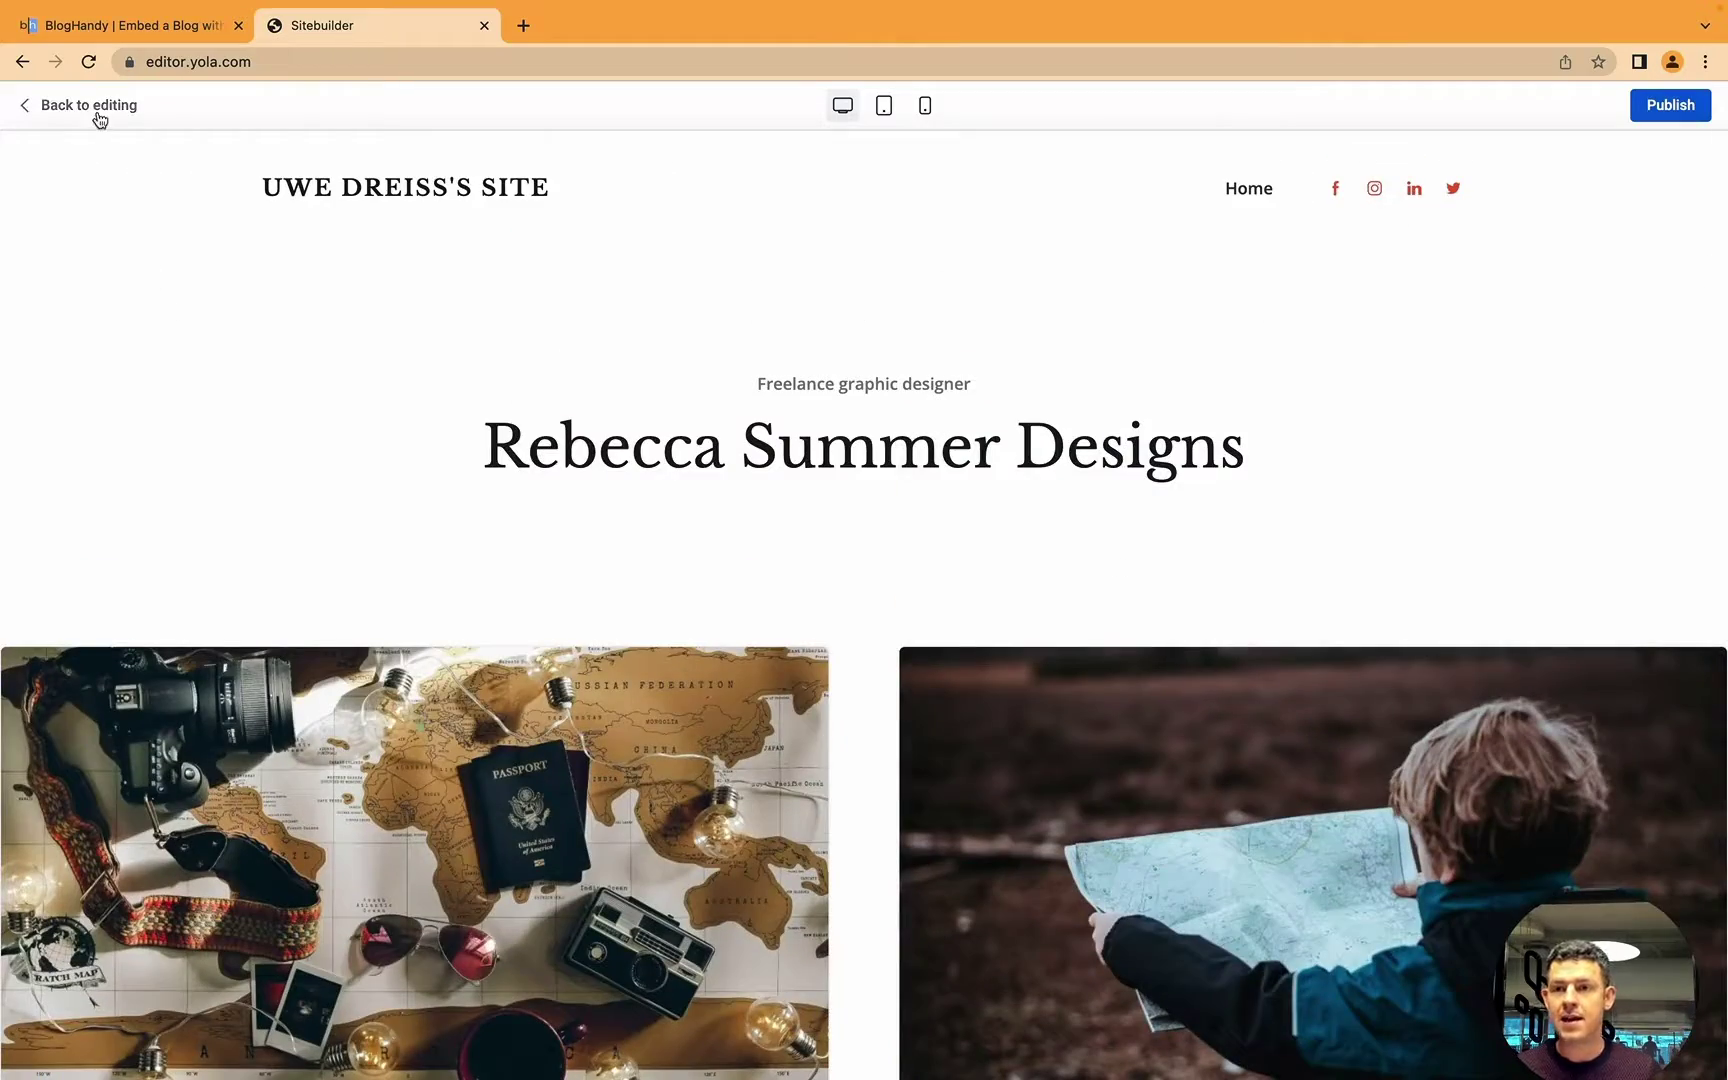
# Leave the site preview and return to editing.
pyautogui.click(88, 105)
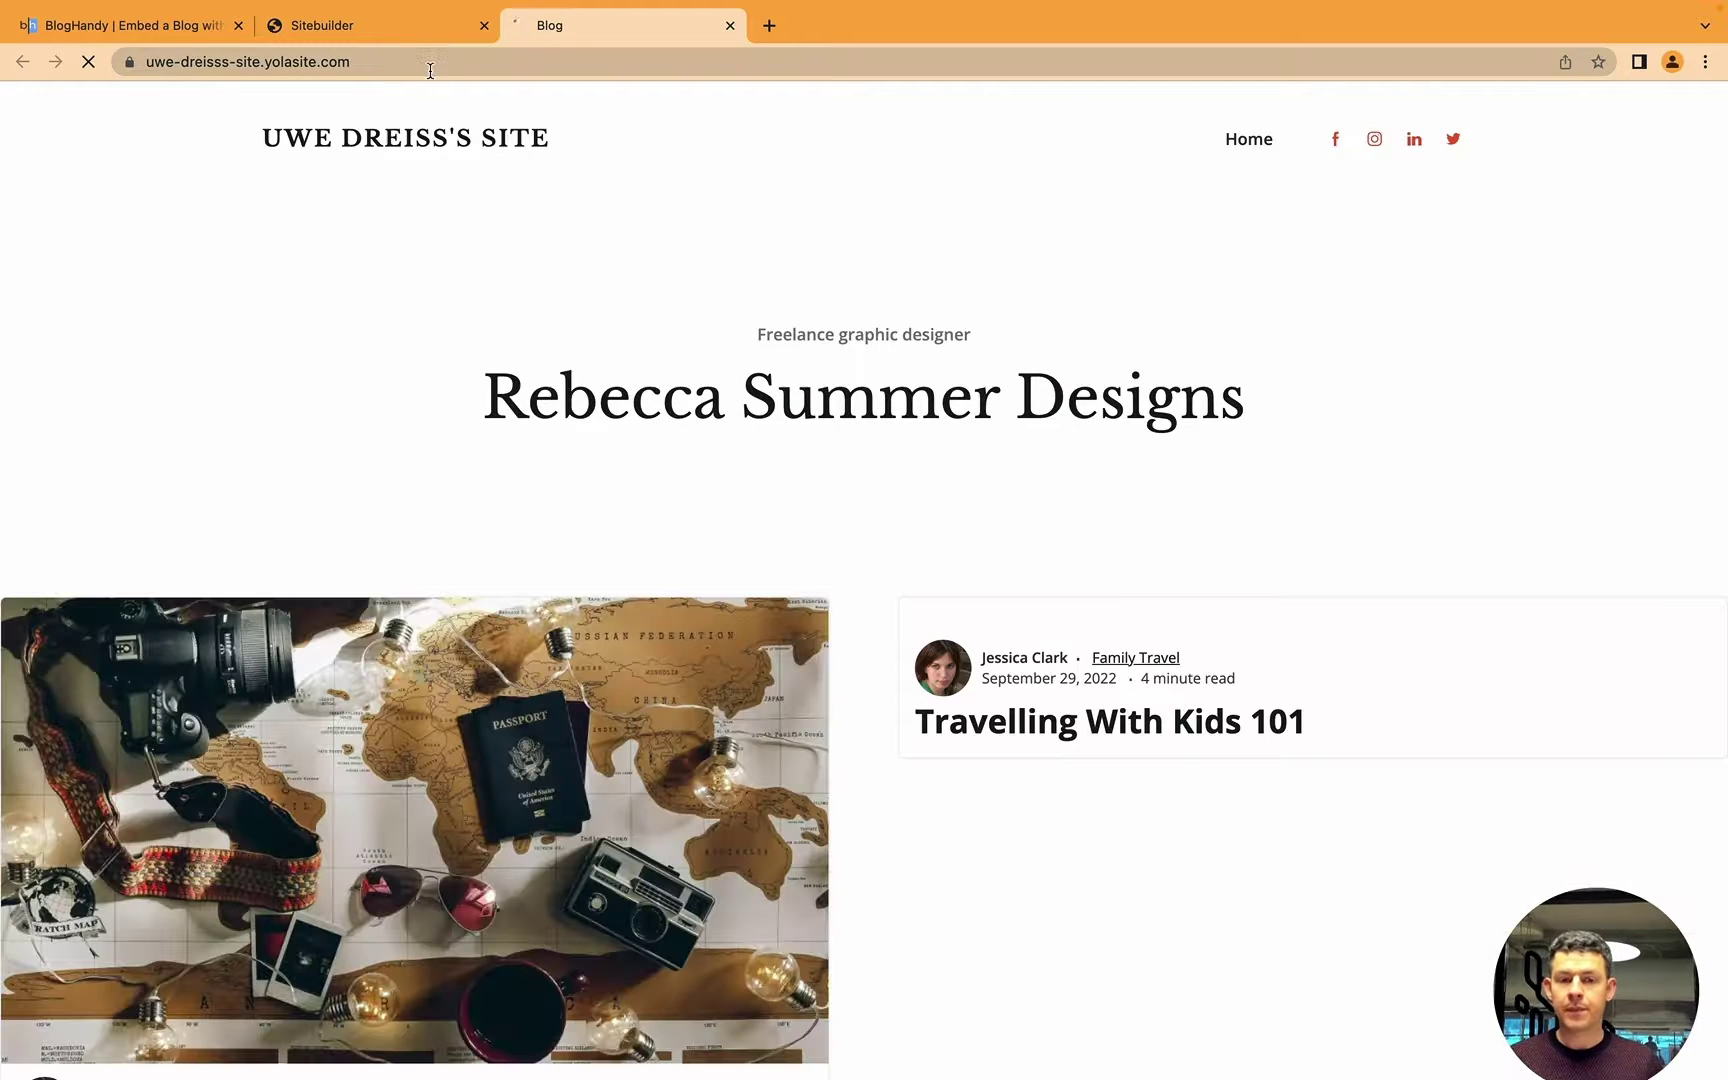
# Copy the live yolasite.com address and paste it into BlogHandy's Blog URL setting.
pyautogui.click(330, 62)
pyautogui.press('super+c')
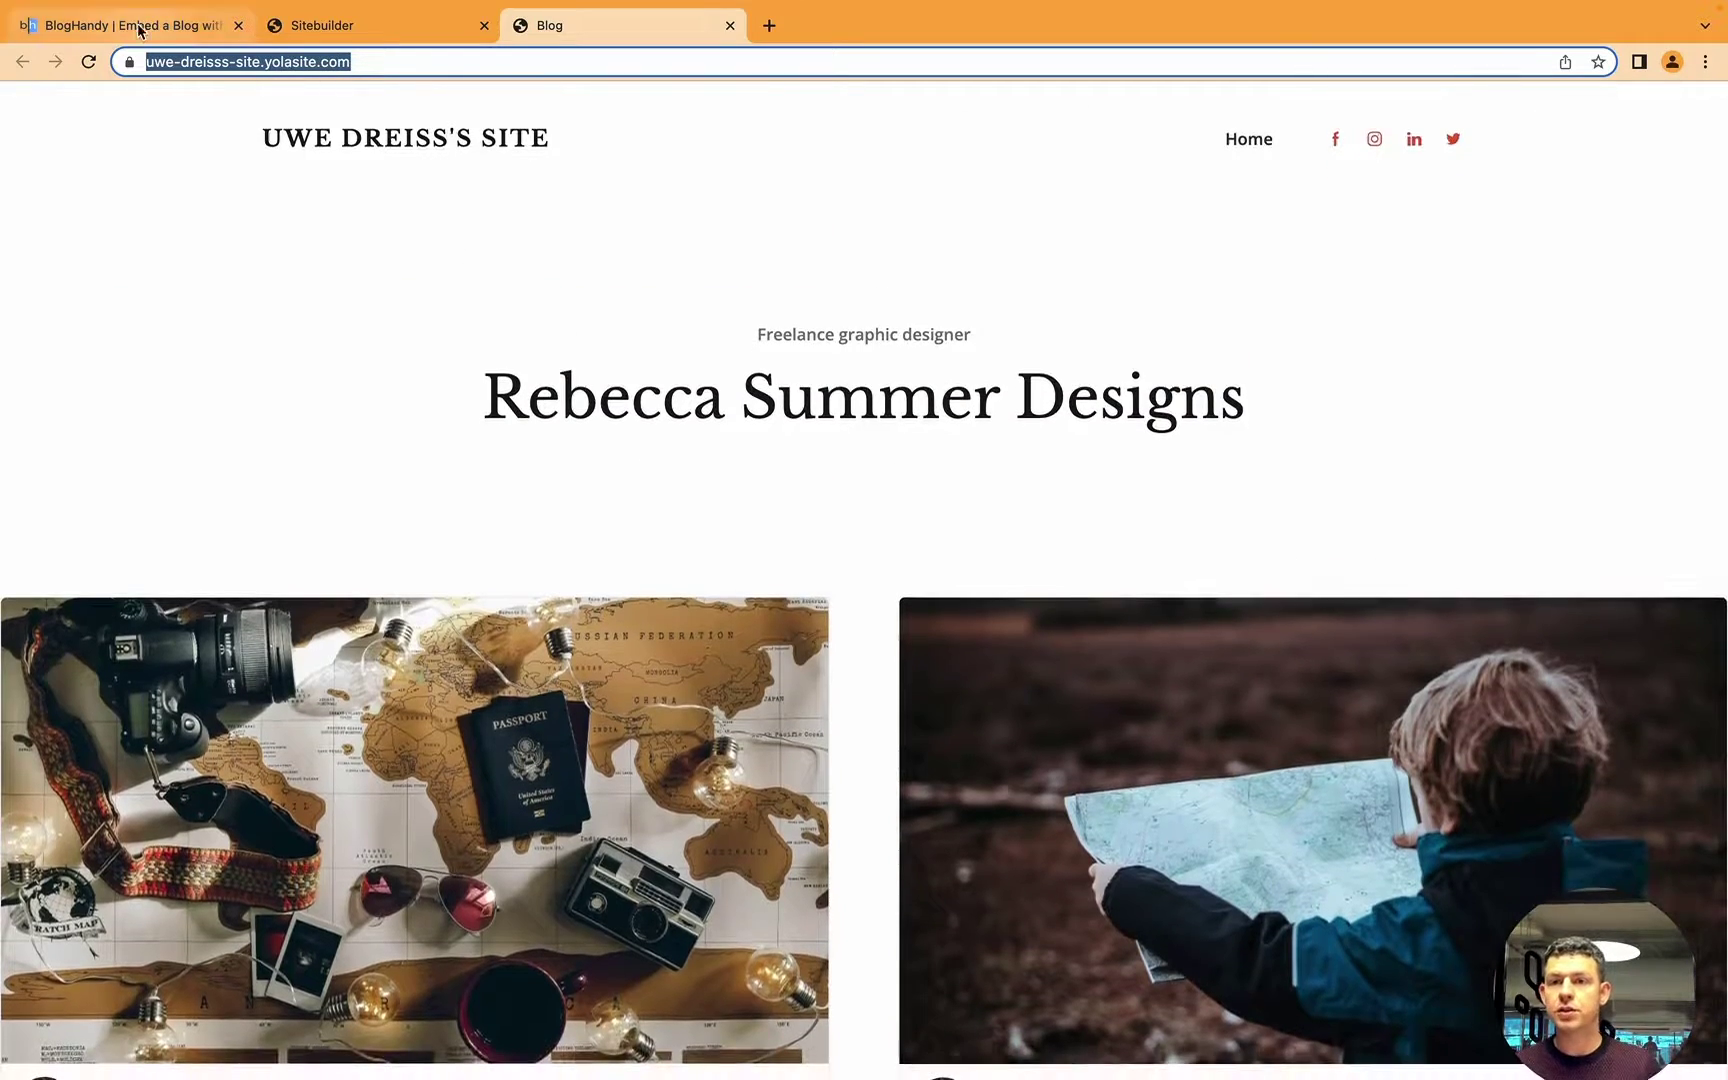
pyautogui.click(139, 28)
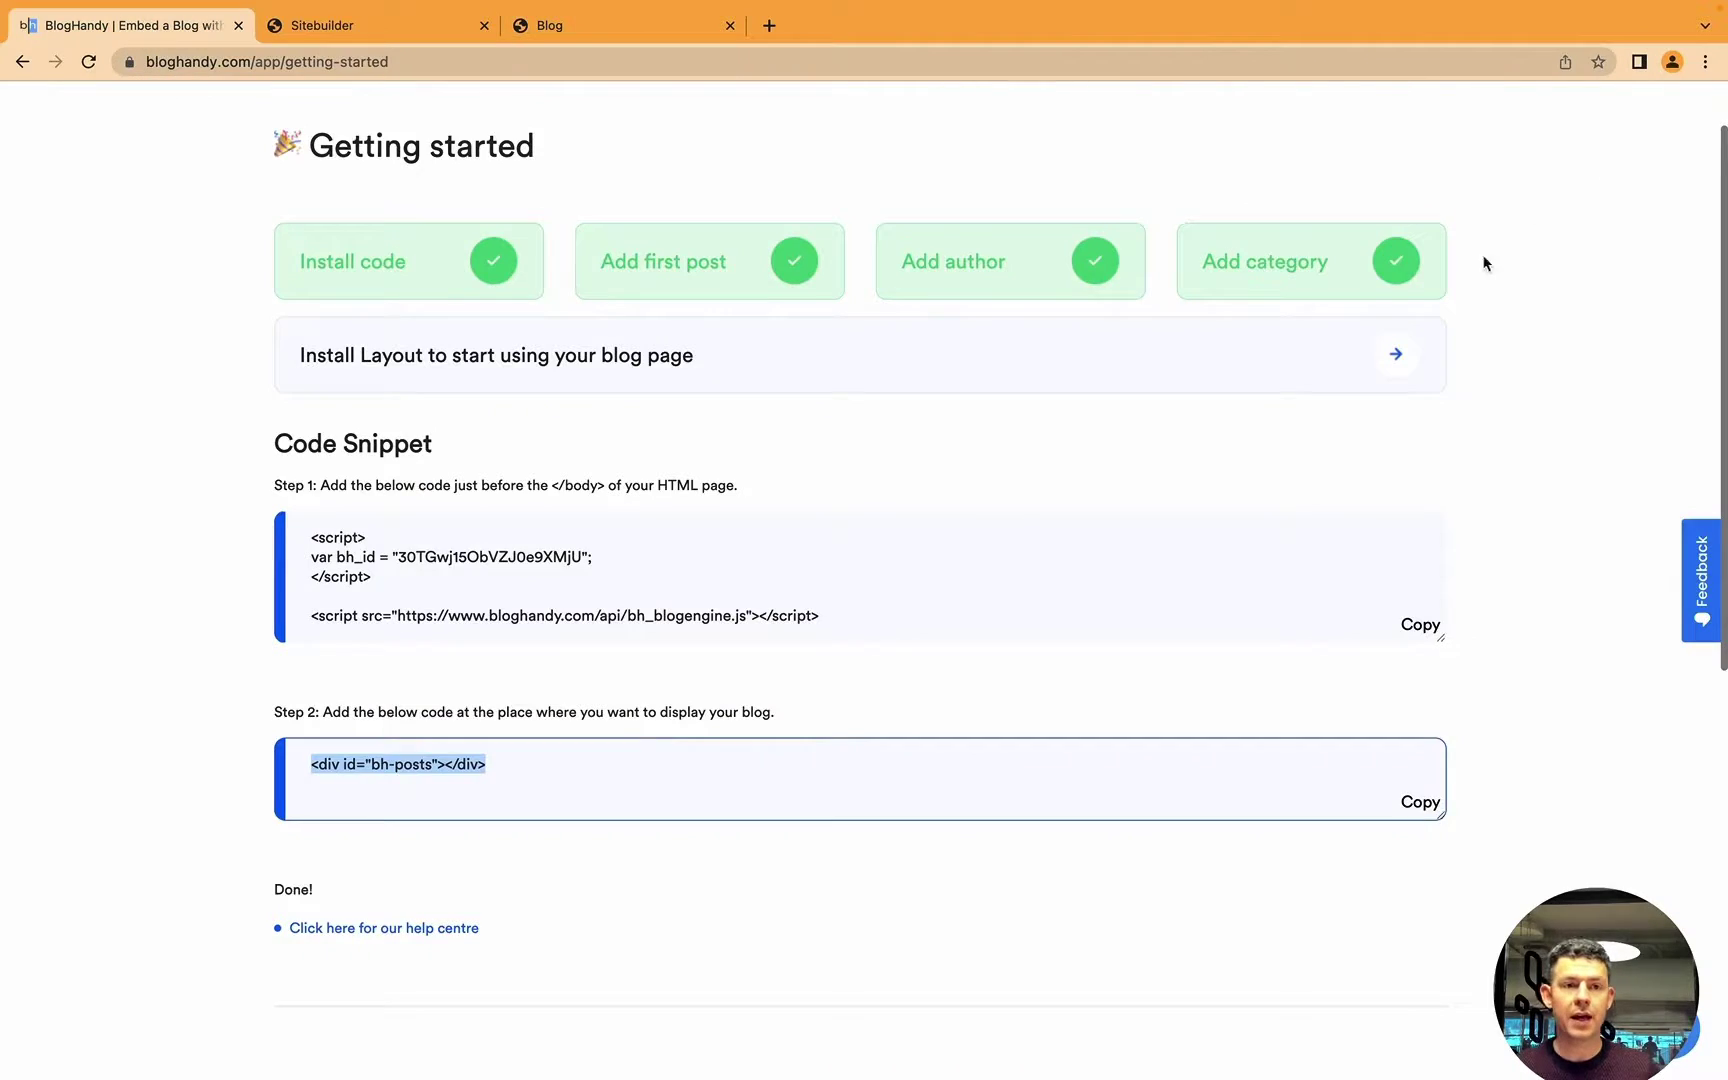
pyautogui.scroll(2, 1484, 262)
pyautogui.click(1566, 120)
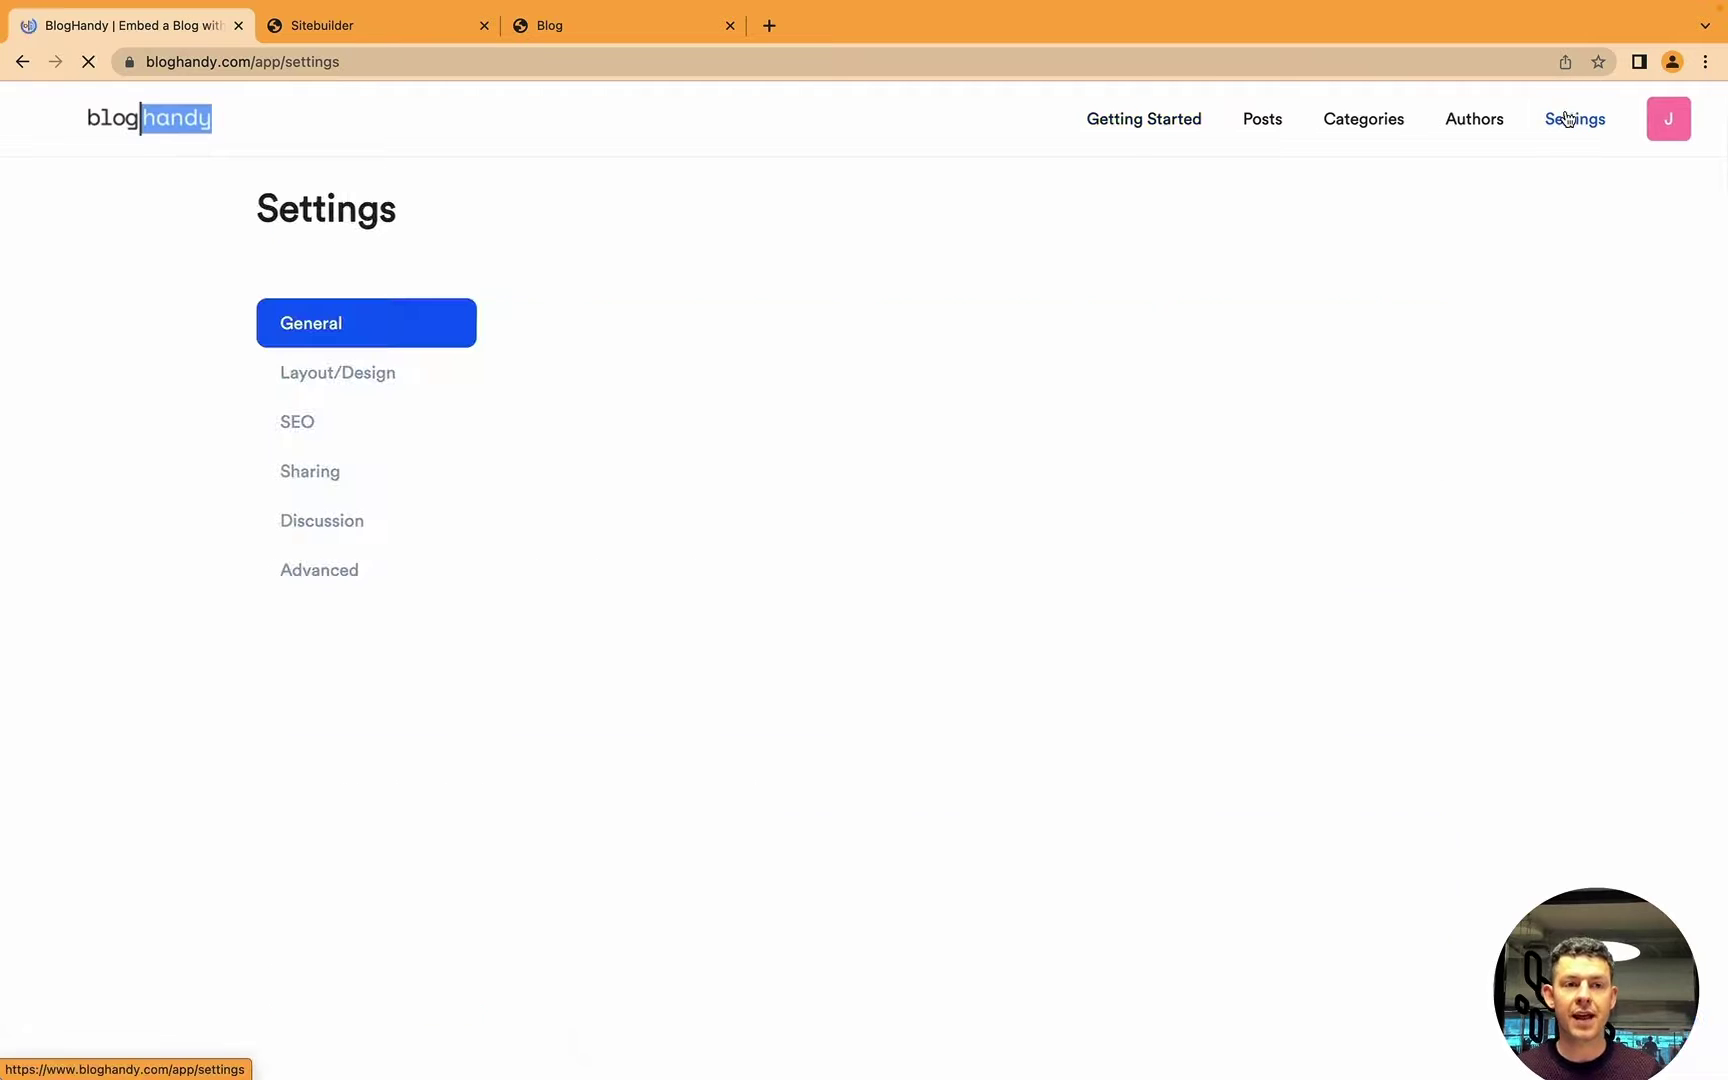
pyautogui.click(790, 393)
pyautogui.tripleClick(787, 391)
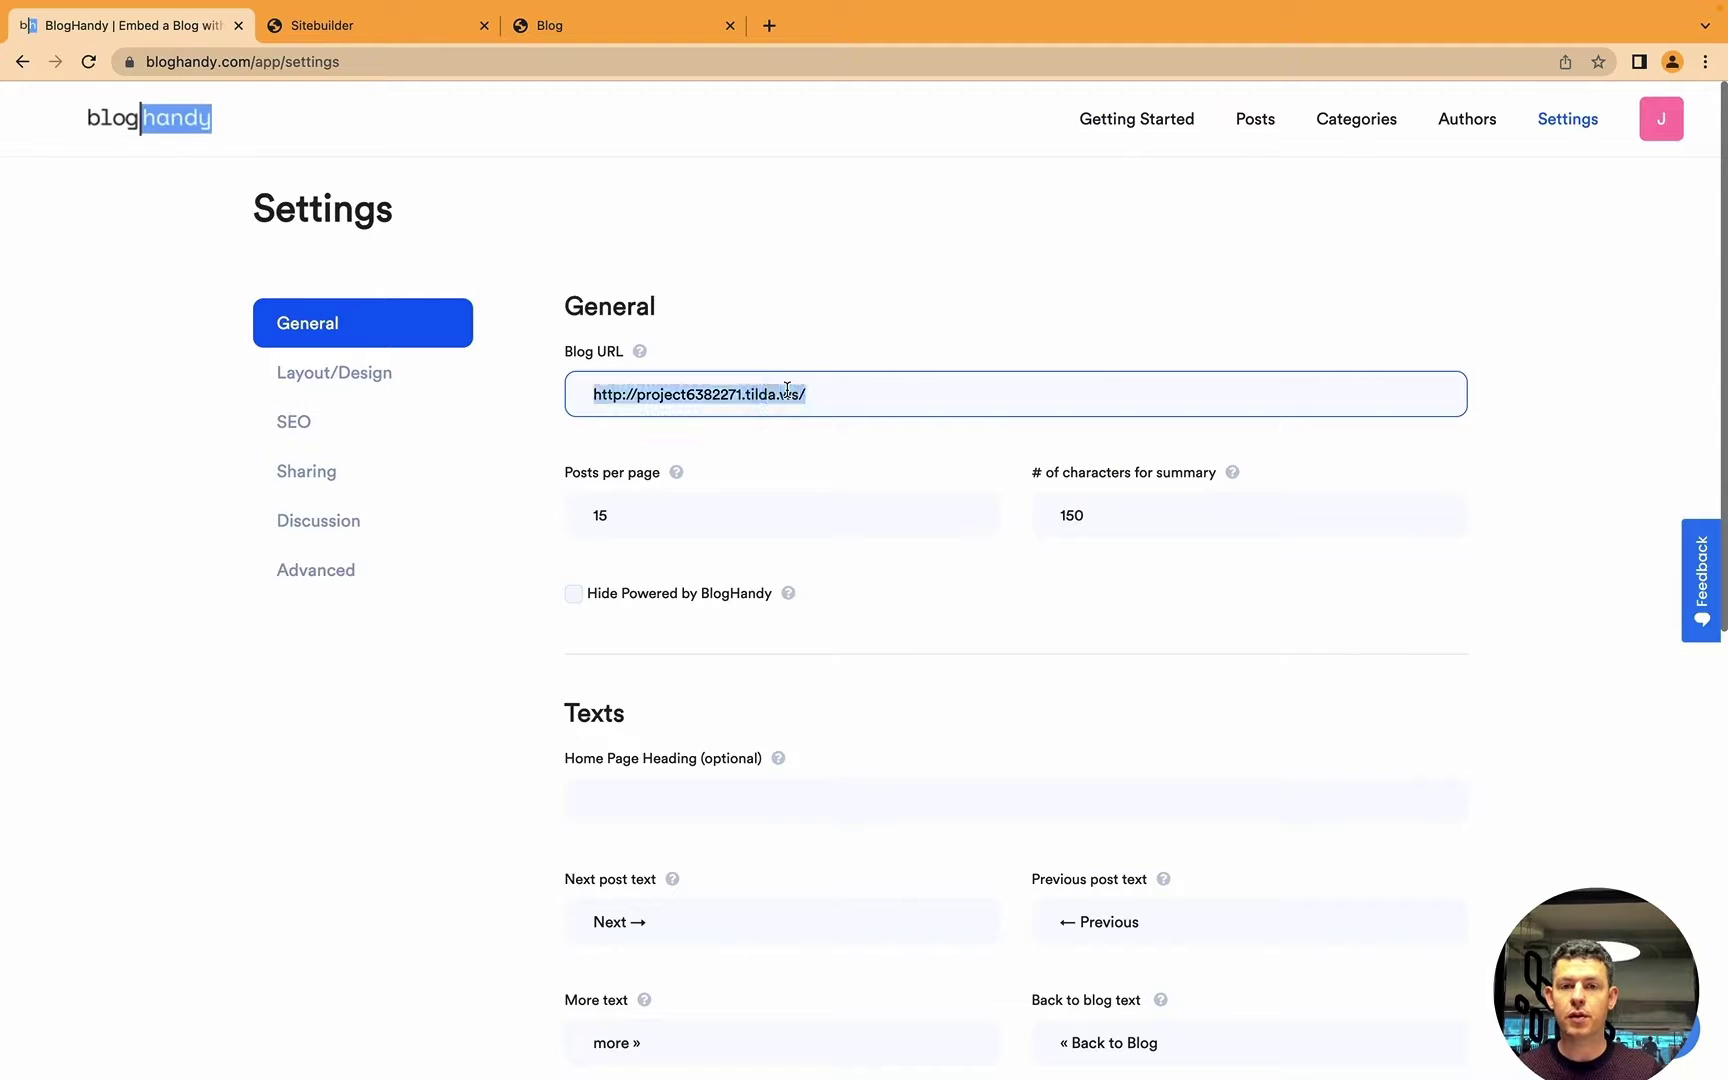
pyautogui.press('super+v')
# Save all settings changes, dismiss the confirmation, and return to the live site page.
pyautogui.click(971, 337)
pyautogui.scroll(-8, 660, 810)
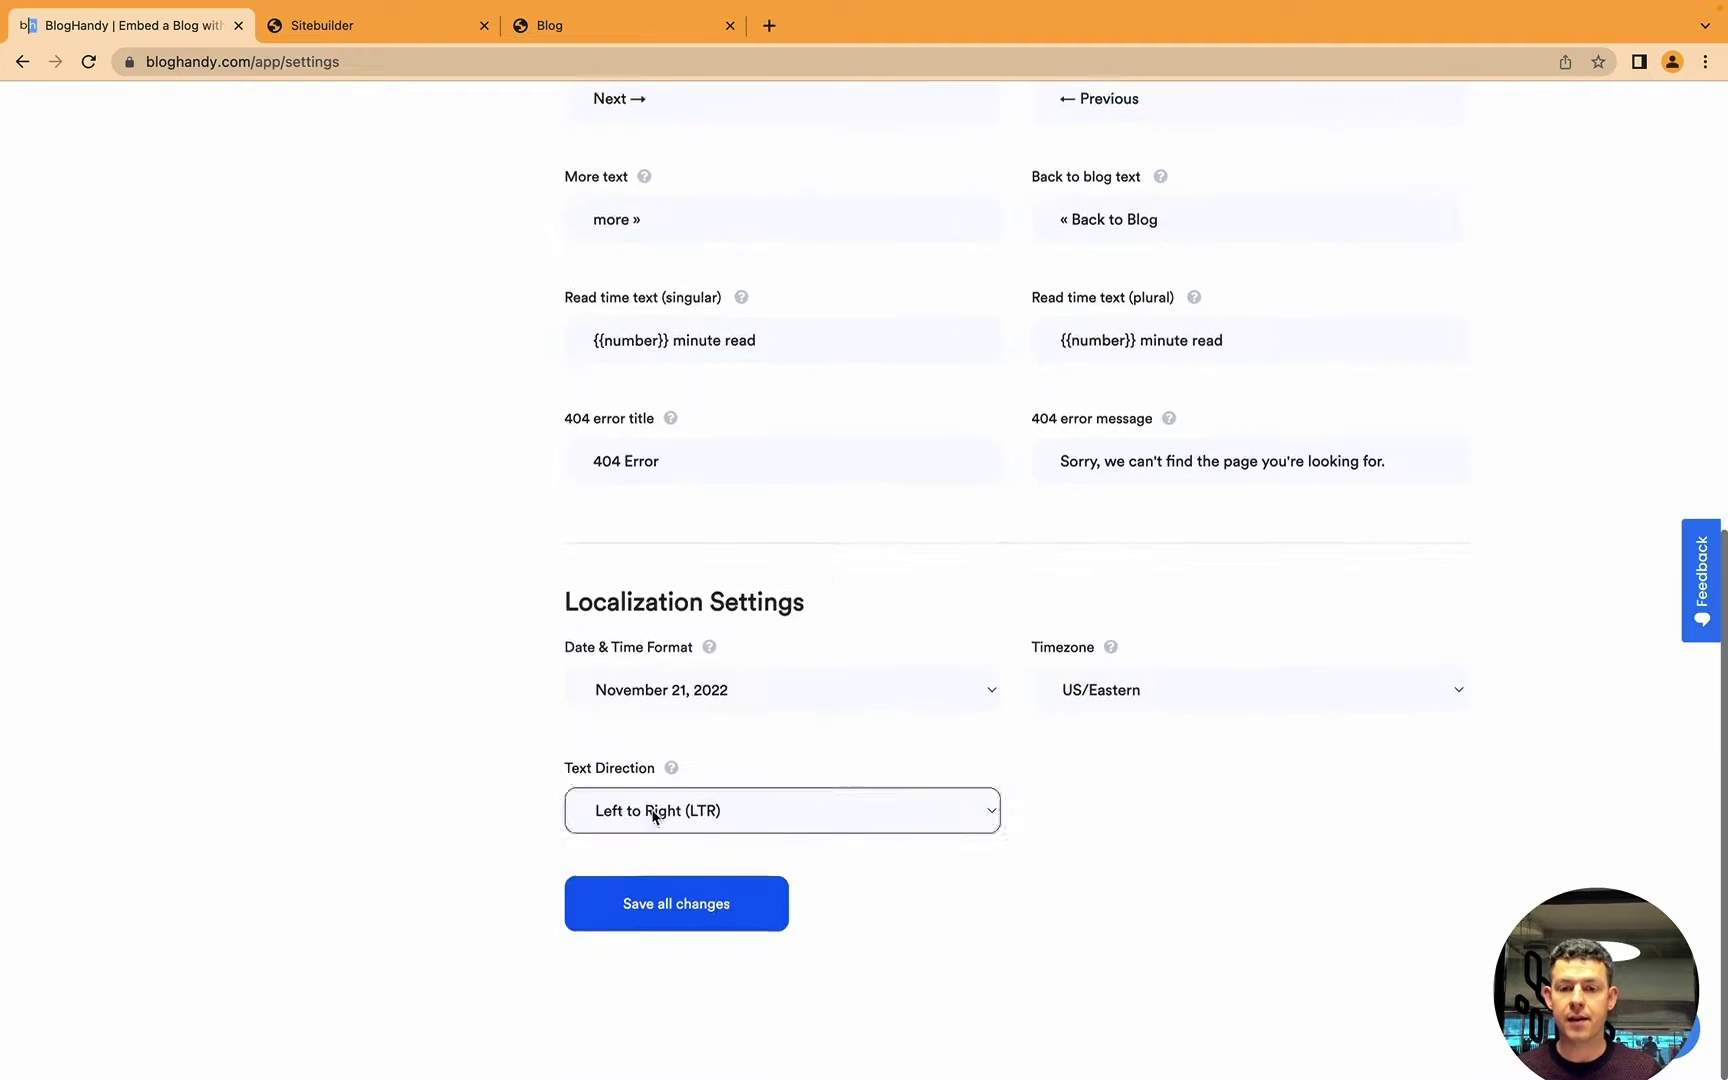
pyautogui.click(673, 924)
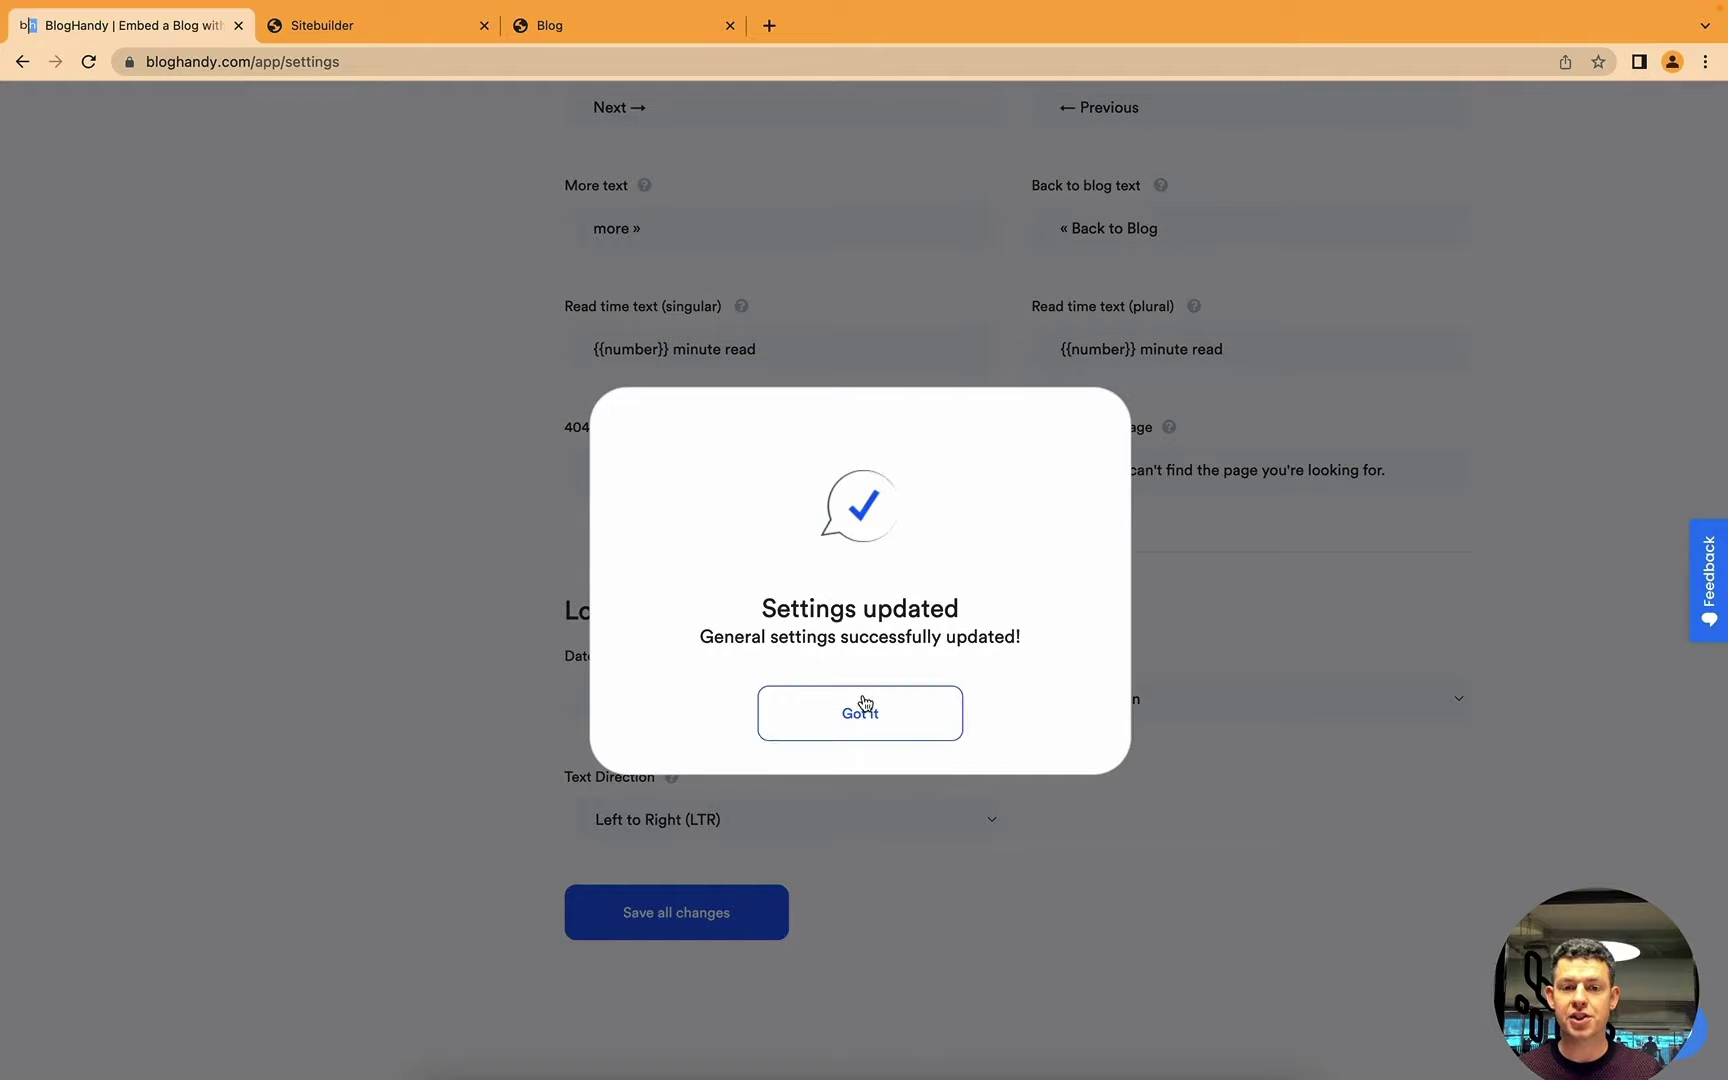
pyautogui.click(863, 698)
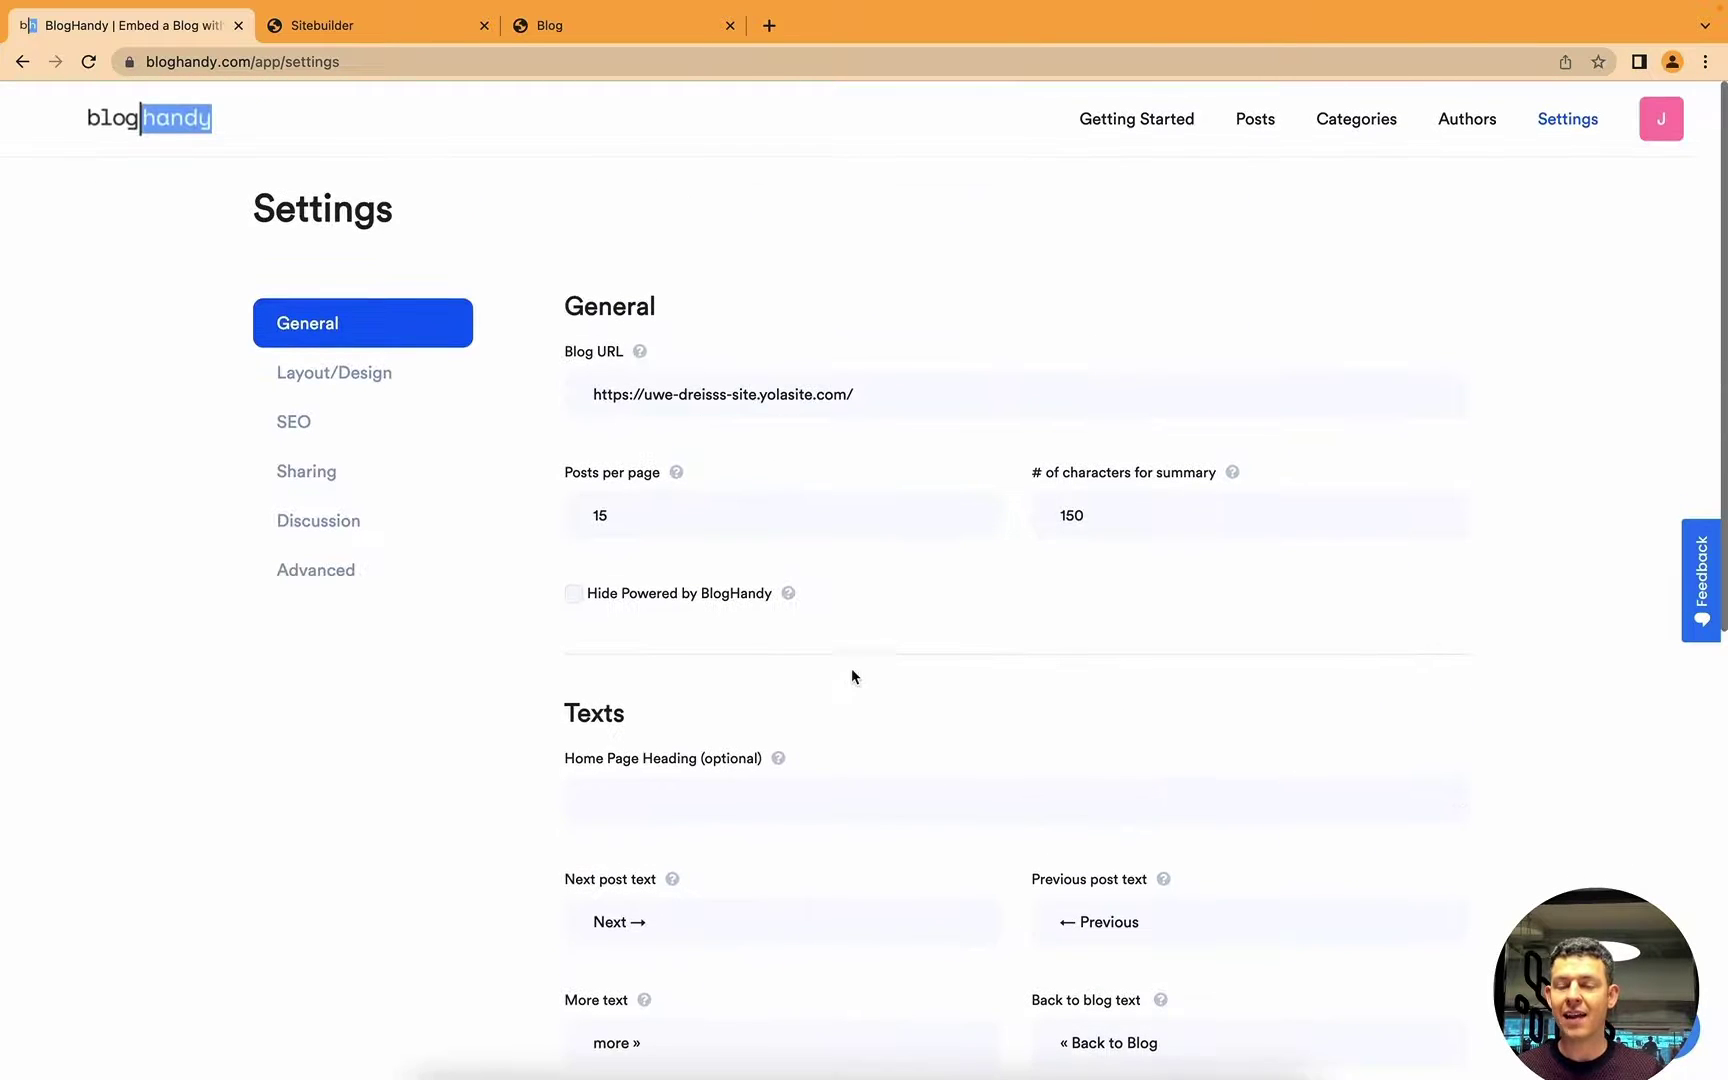
pyautogui.click(622, 33)
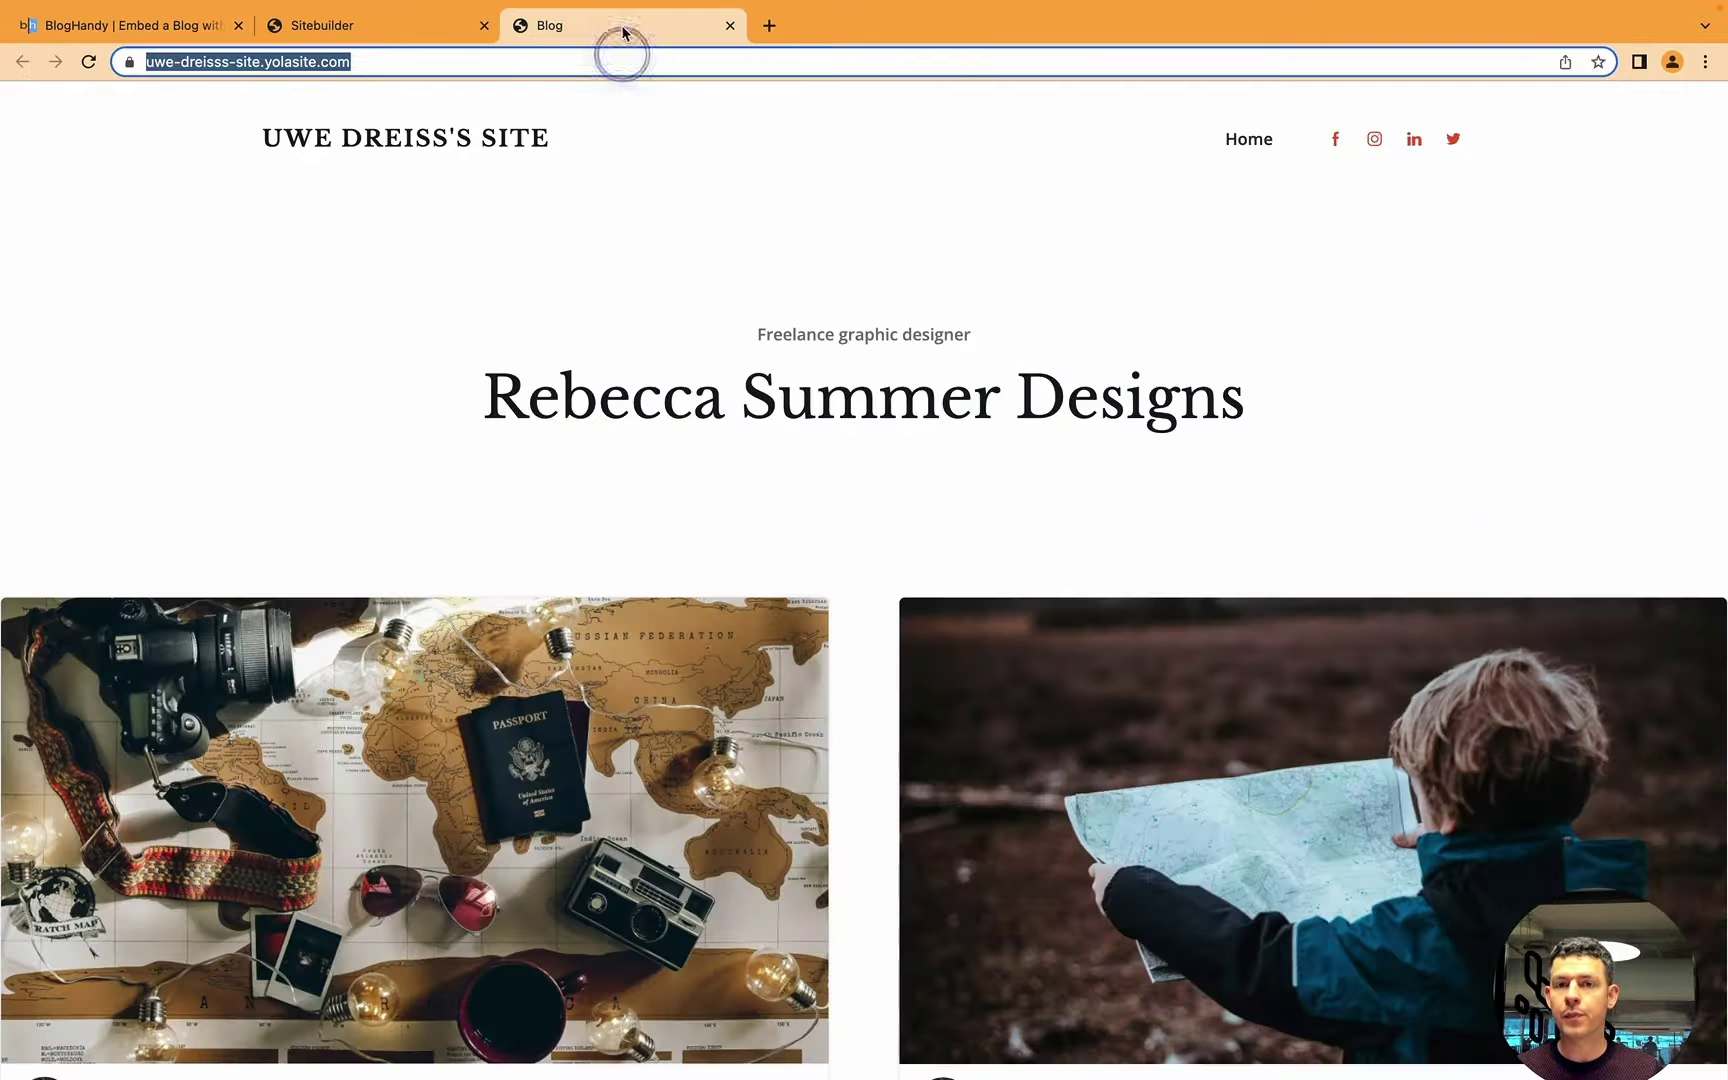
# Reload the live page, then open BlogHandy's Layout/Design settings.
pyautogui.click(88, 64)
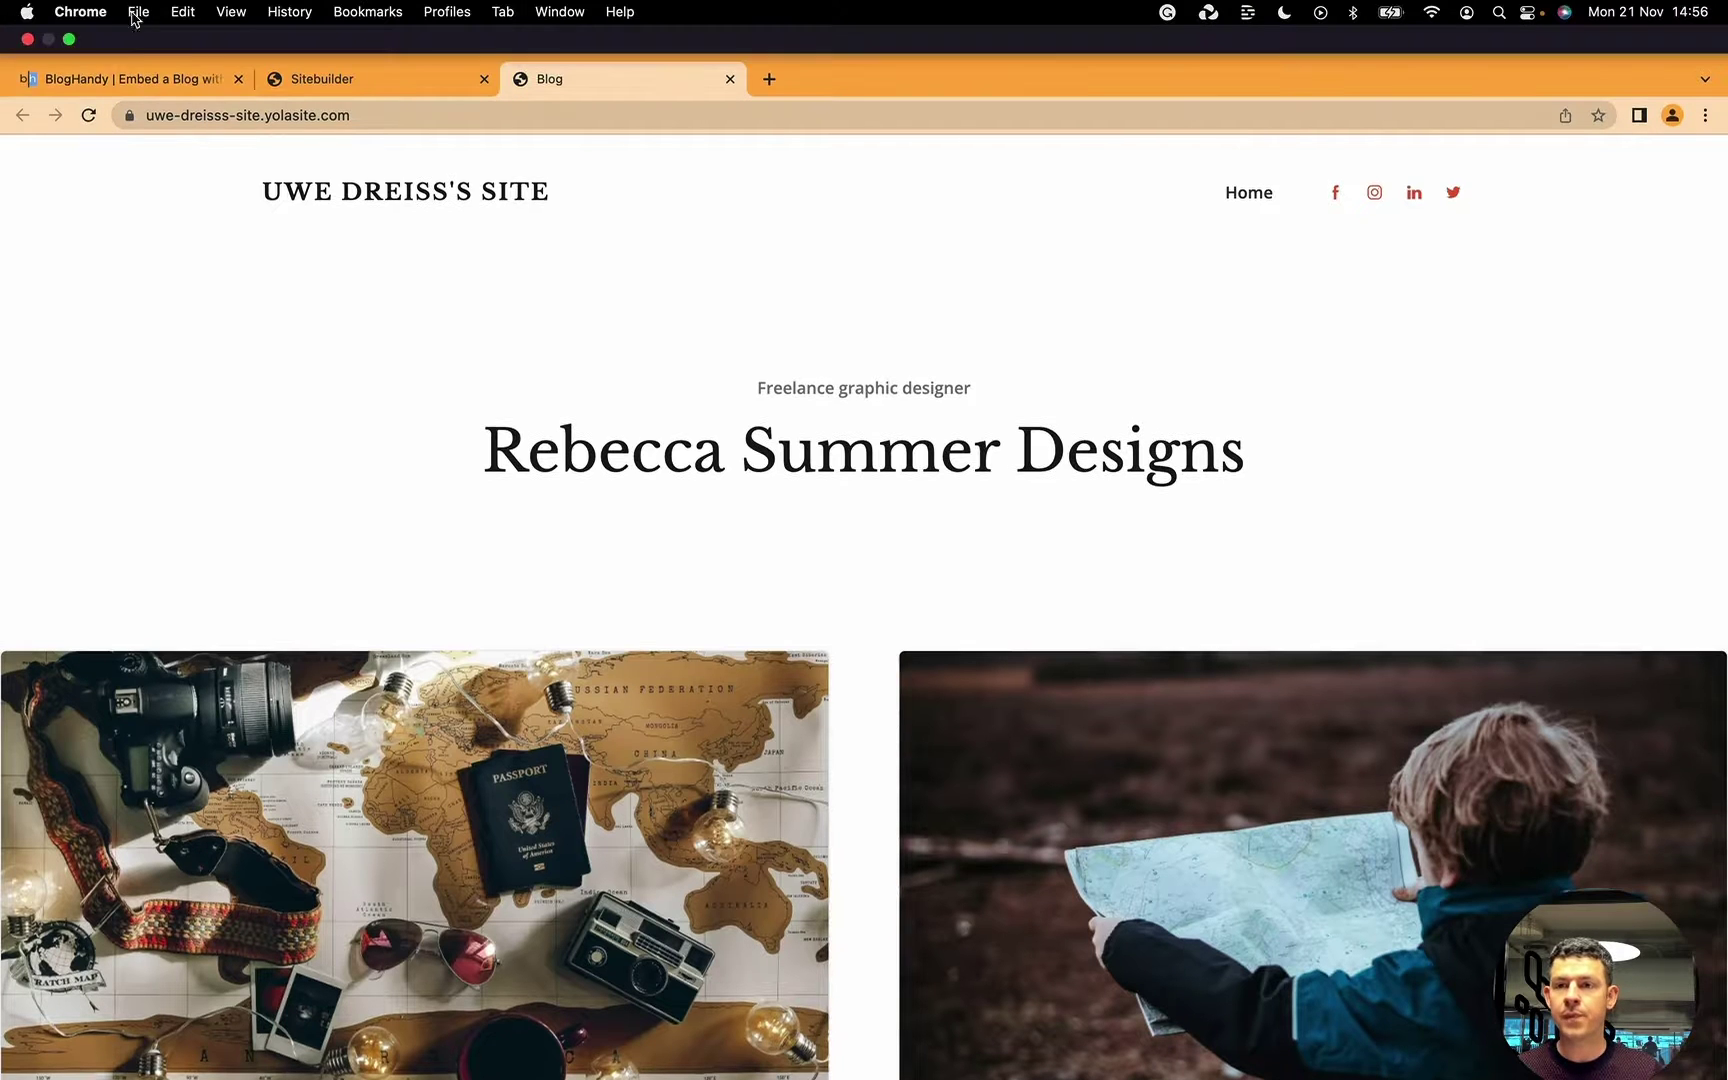
pyautogui.click(145, 29)
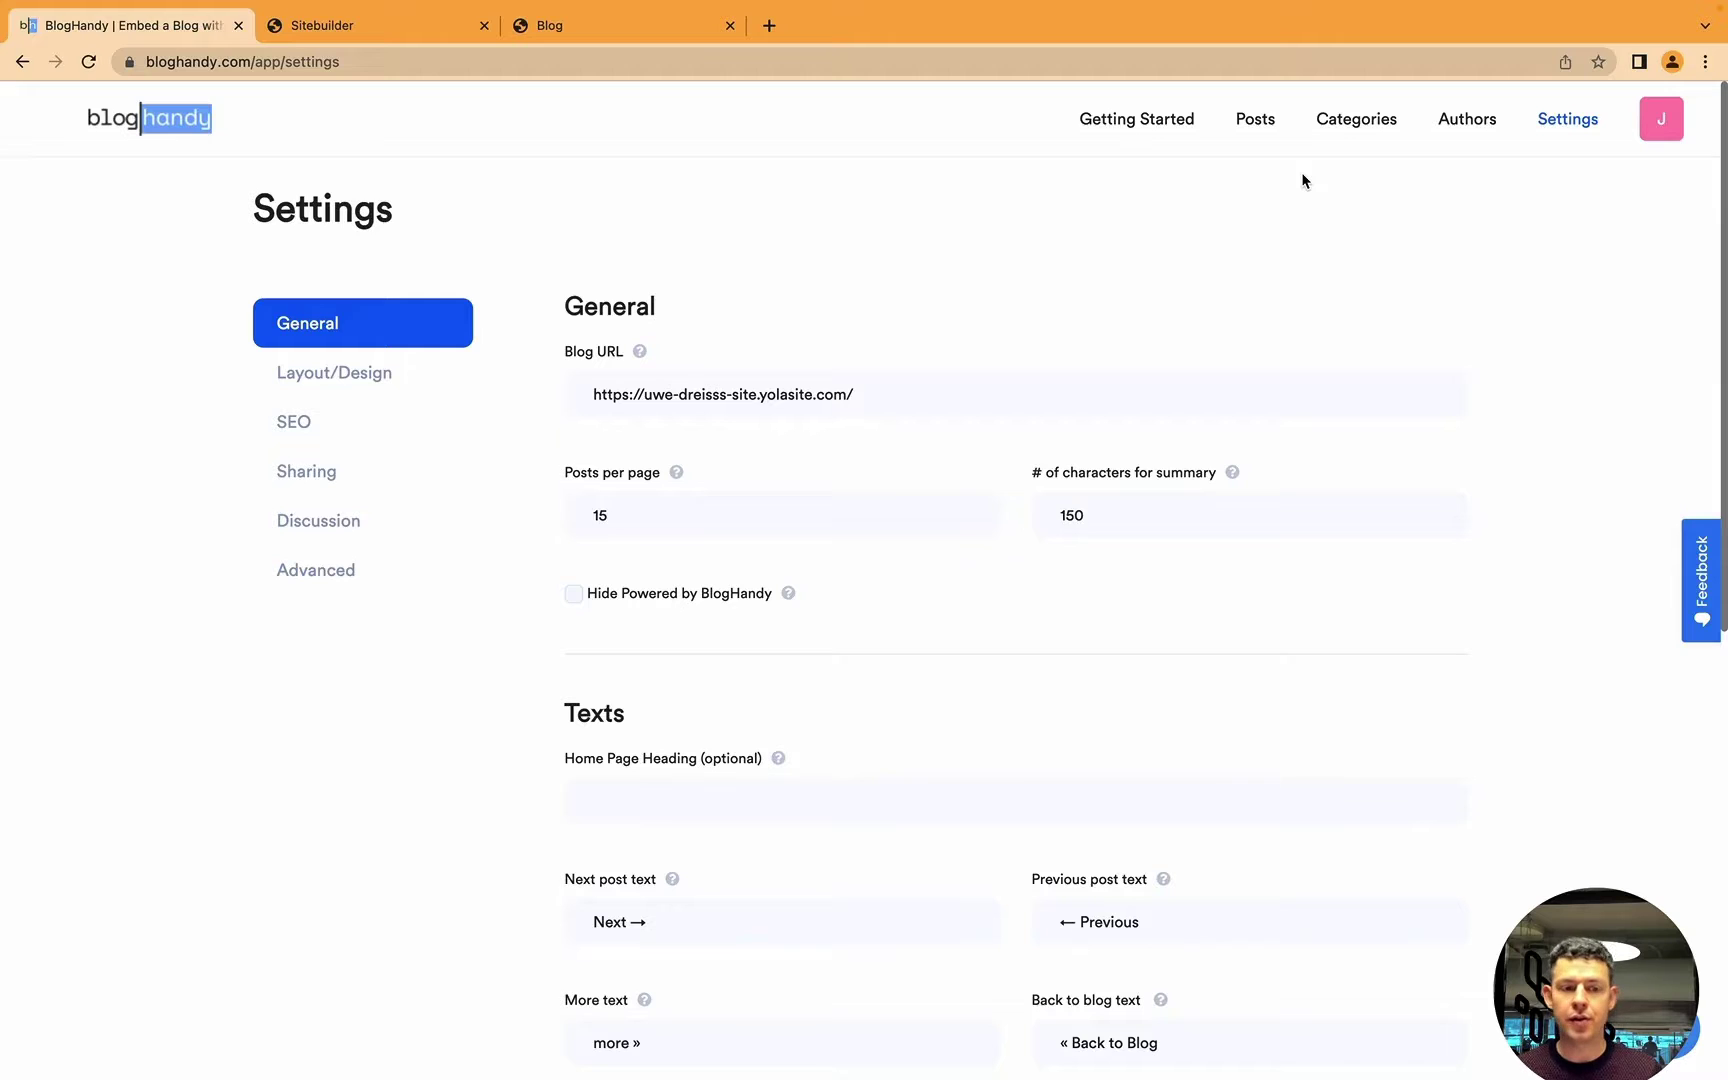
pyautogui.click(1556, 138)
pyautogui.click(328, 378)
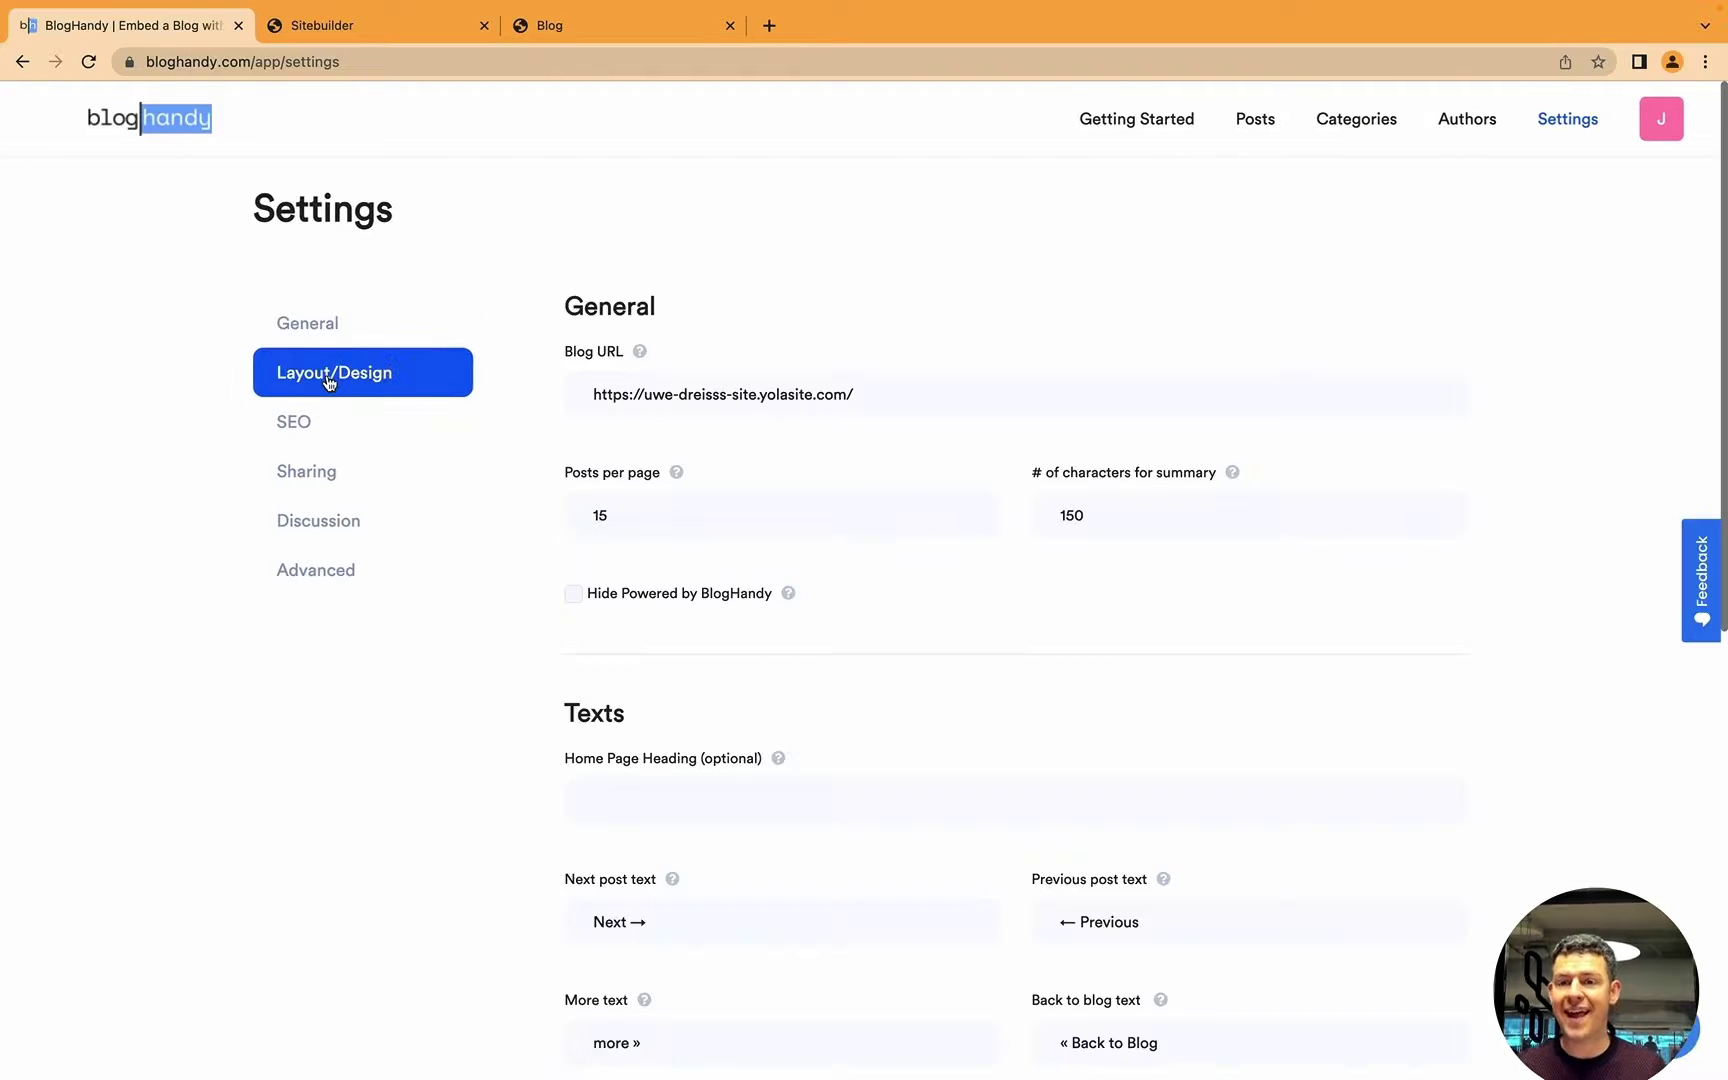
pyautogui.scroll(-3, 713, 420)
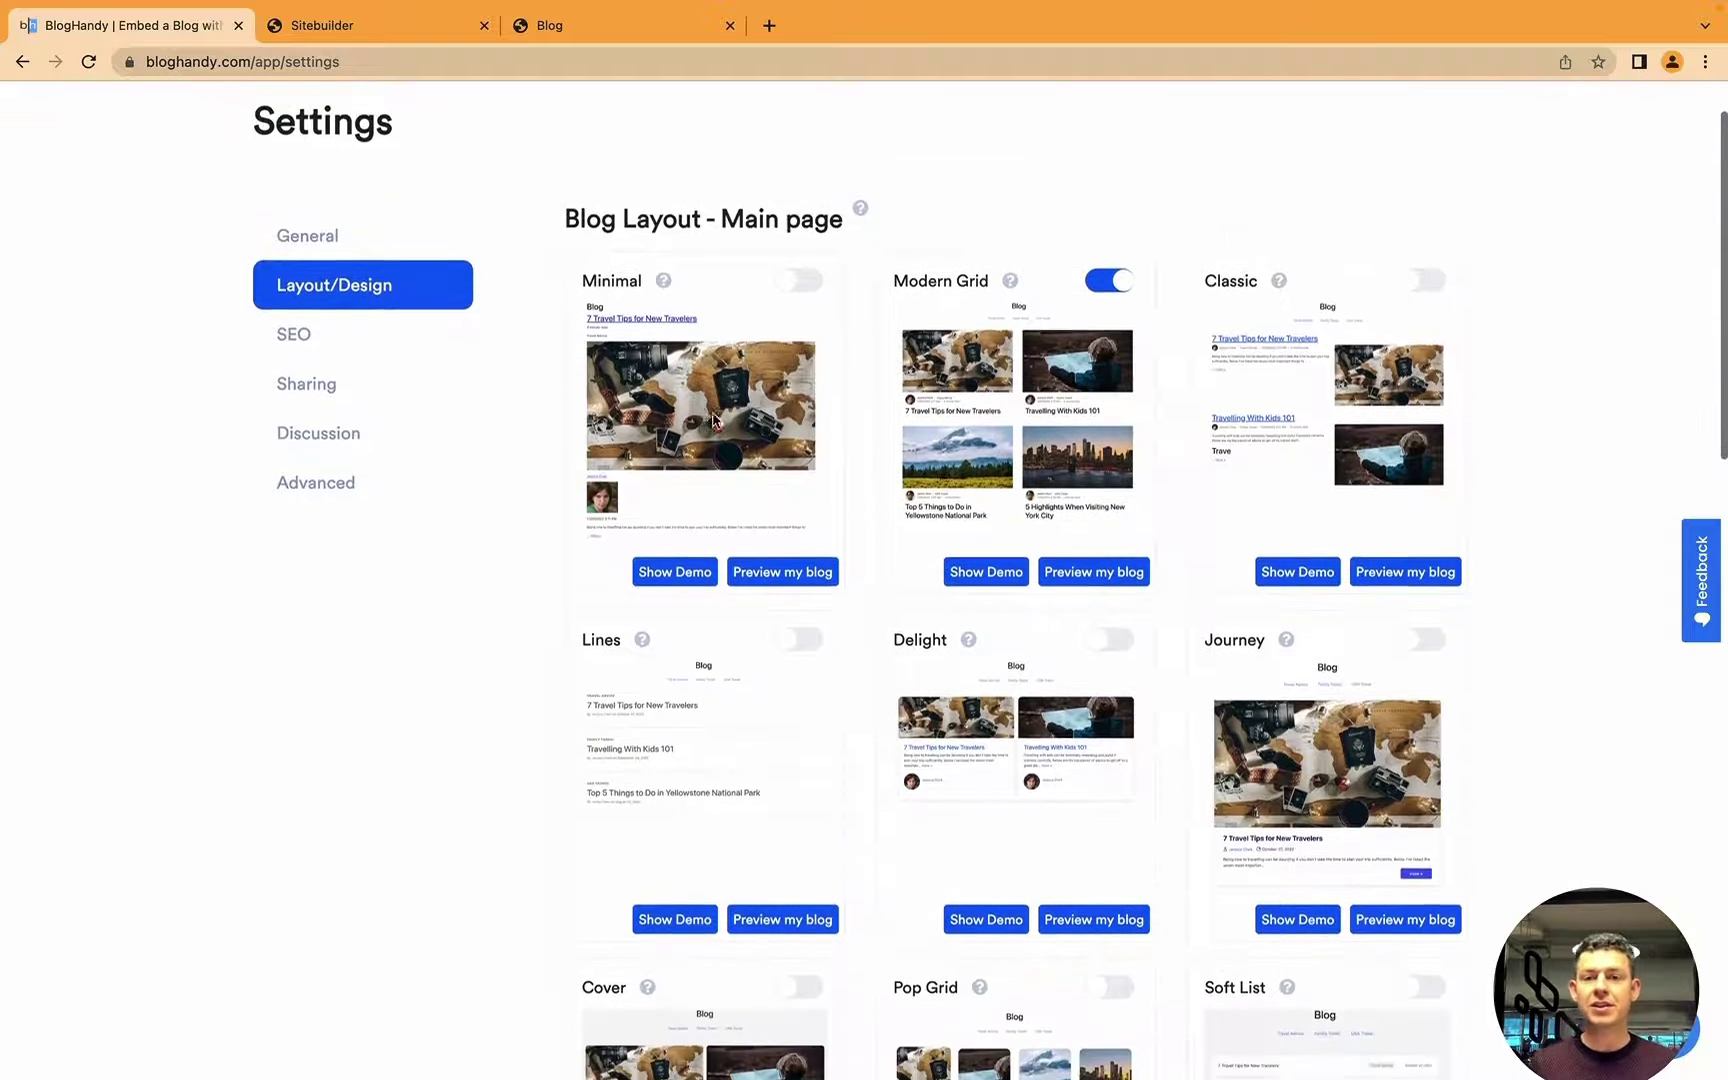
pyautogui.scroll(-4, 713, 418)
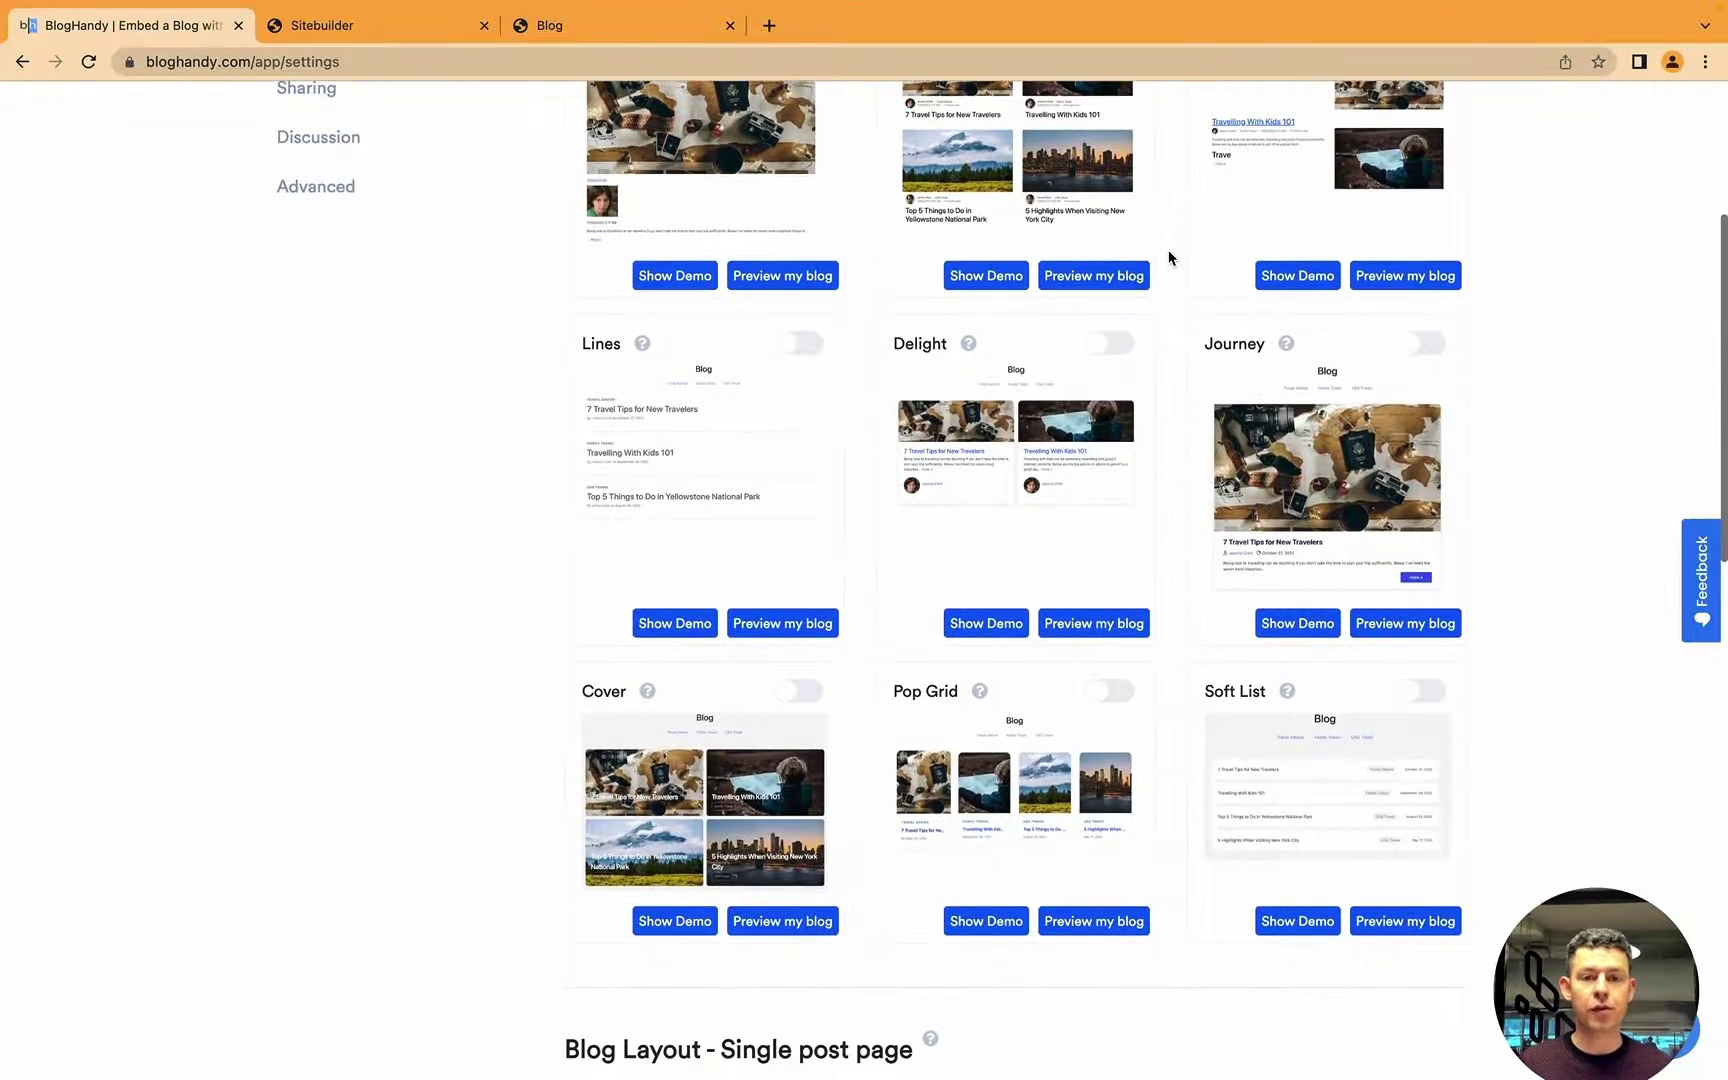
pyautogui.scroll(-2, 1168, 257)
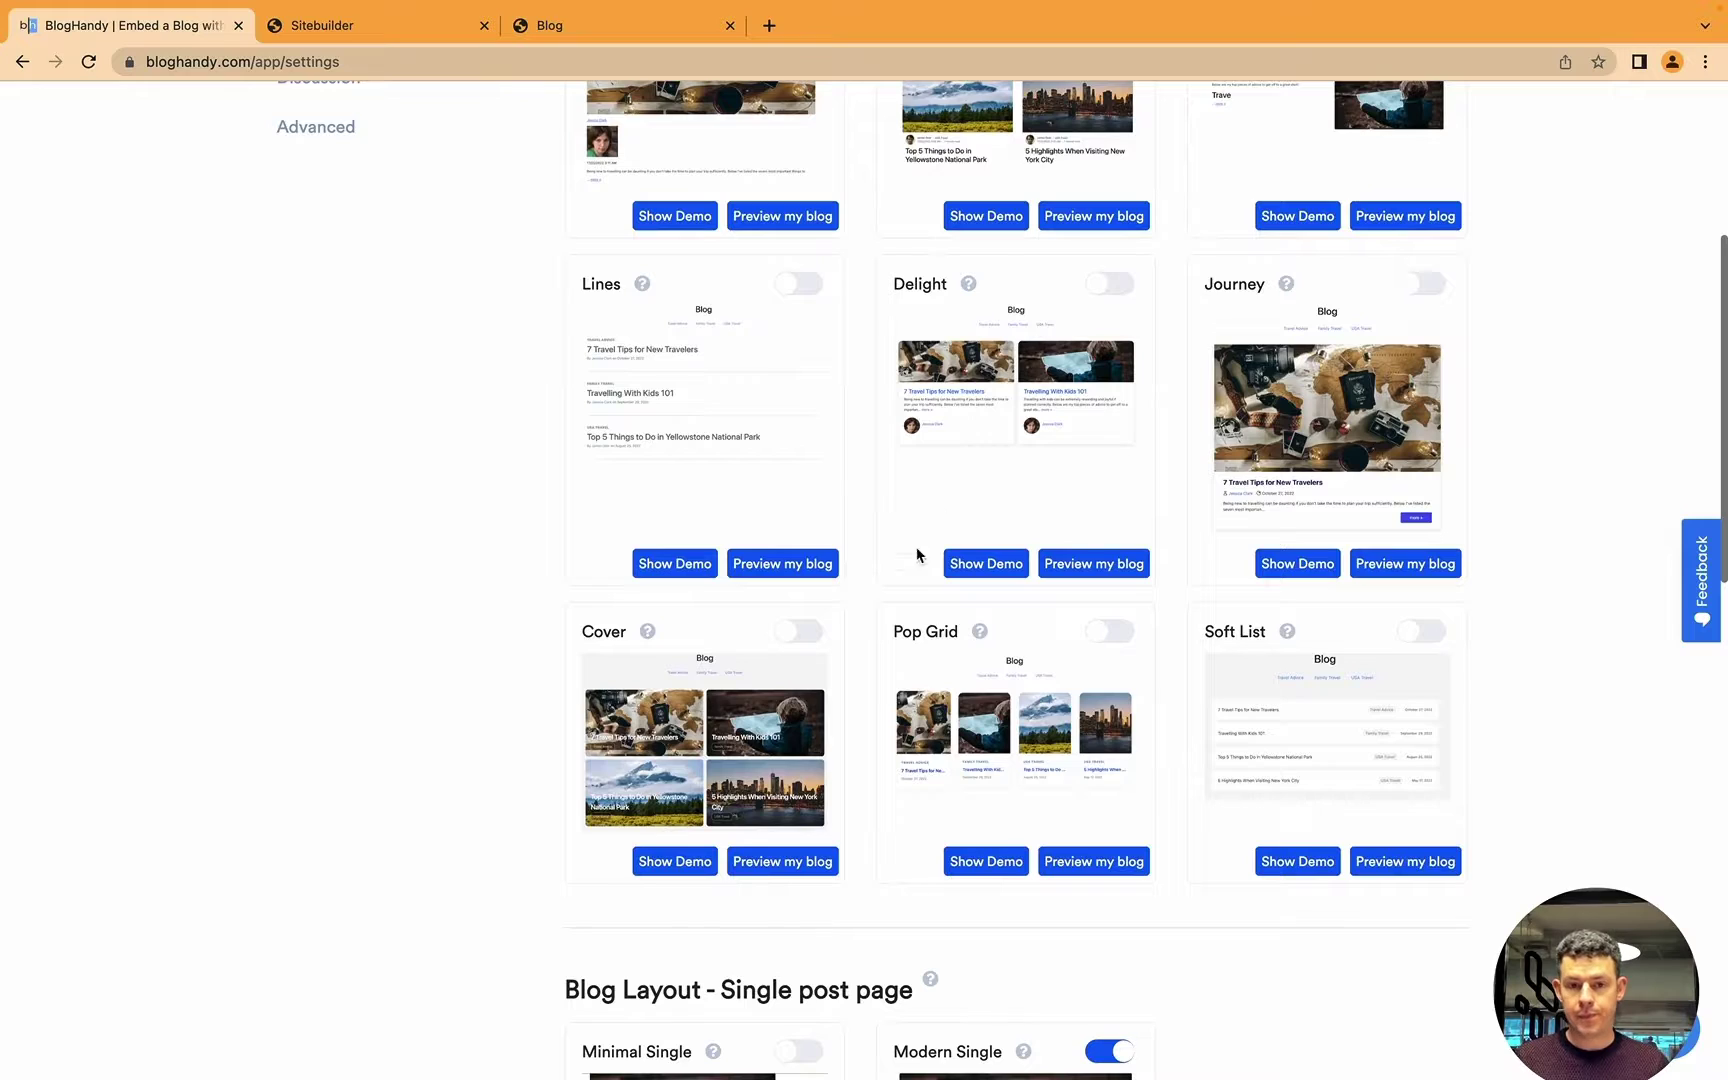
# Switch the main-page layout to Pop Grid and check the live page's single row of four posts.
pyautogui.click(1110, 630)
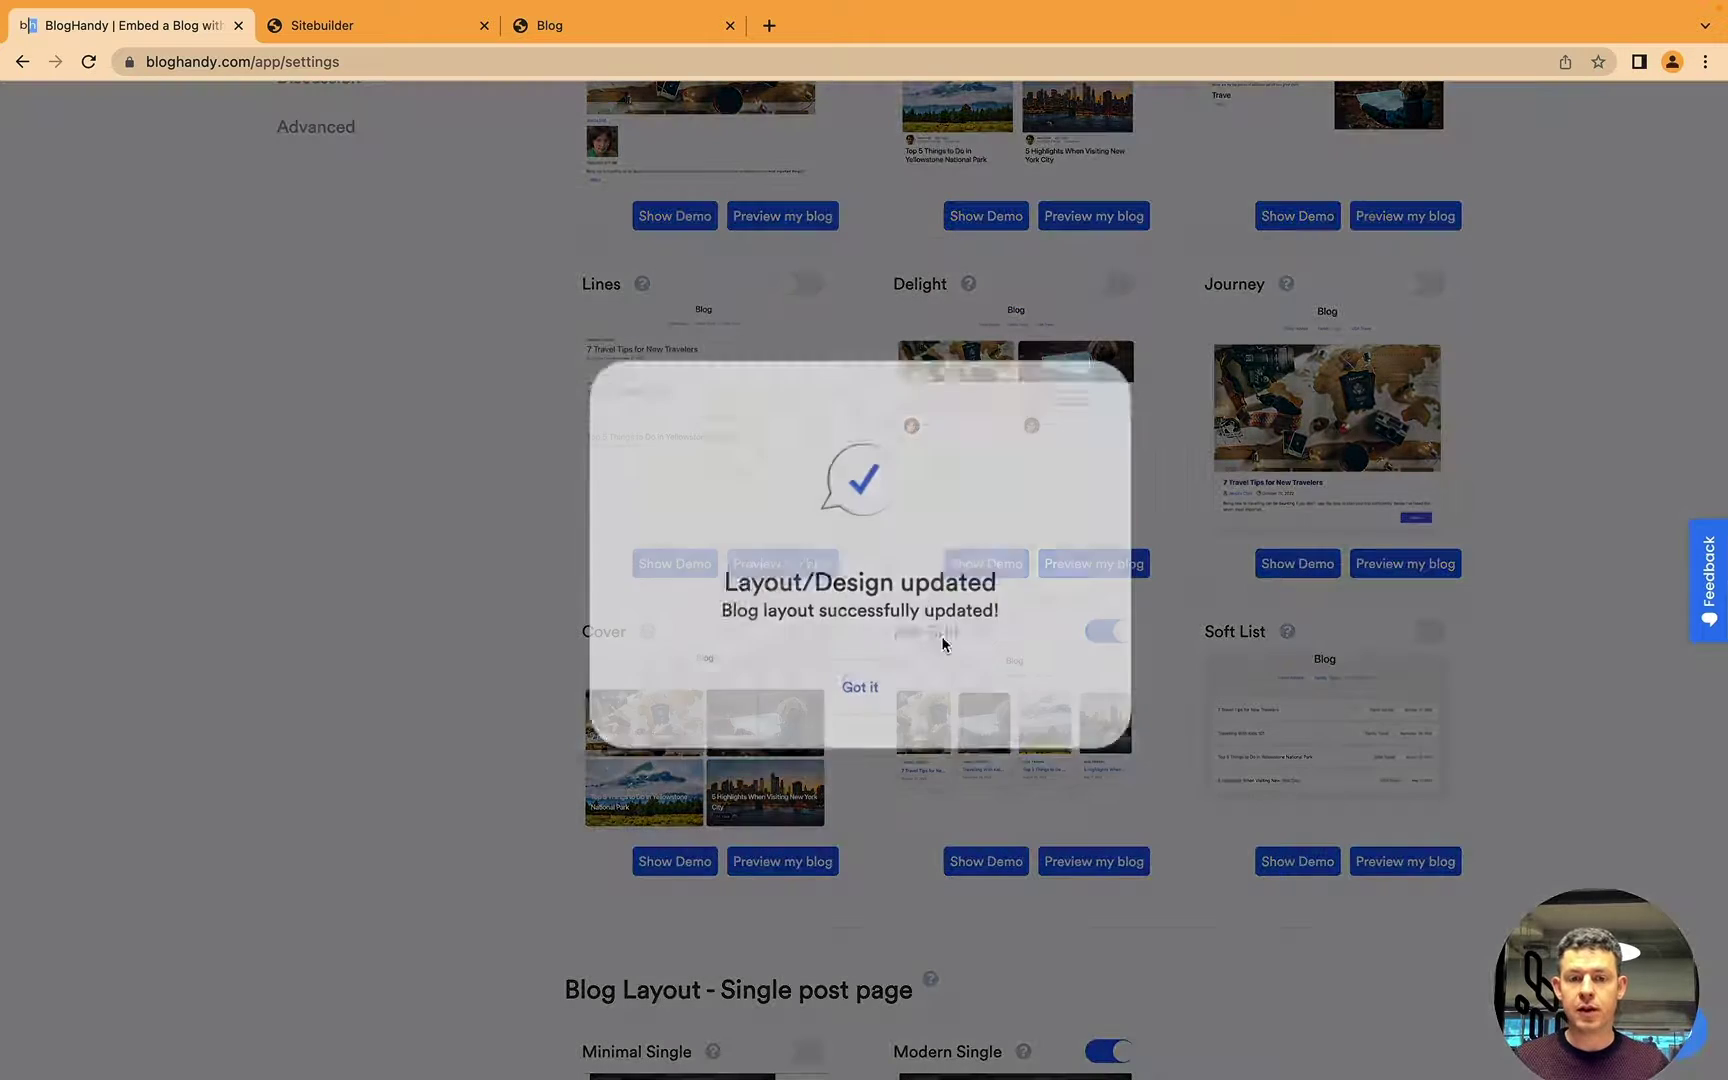
pyautogui.click(922, 695)
pyautogui.click(612, 30)
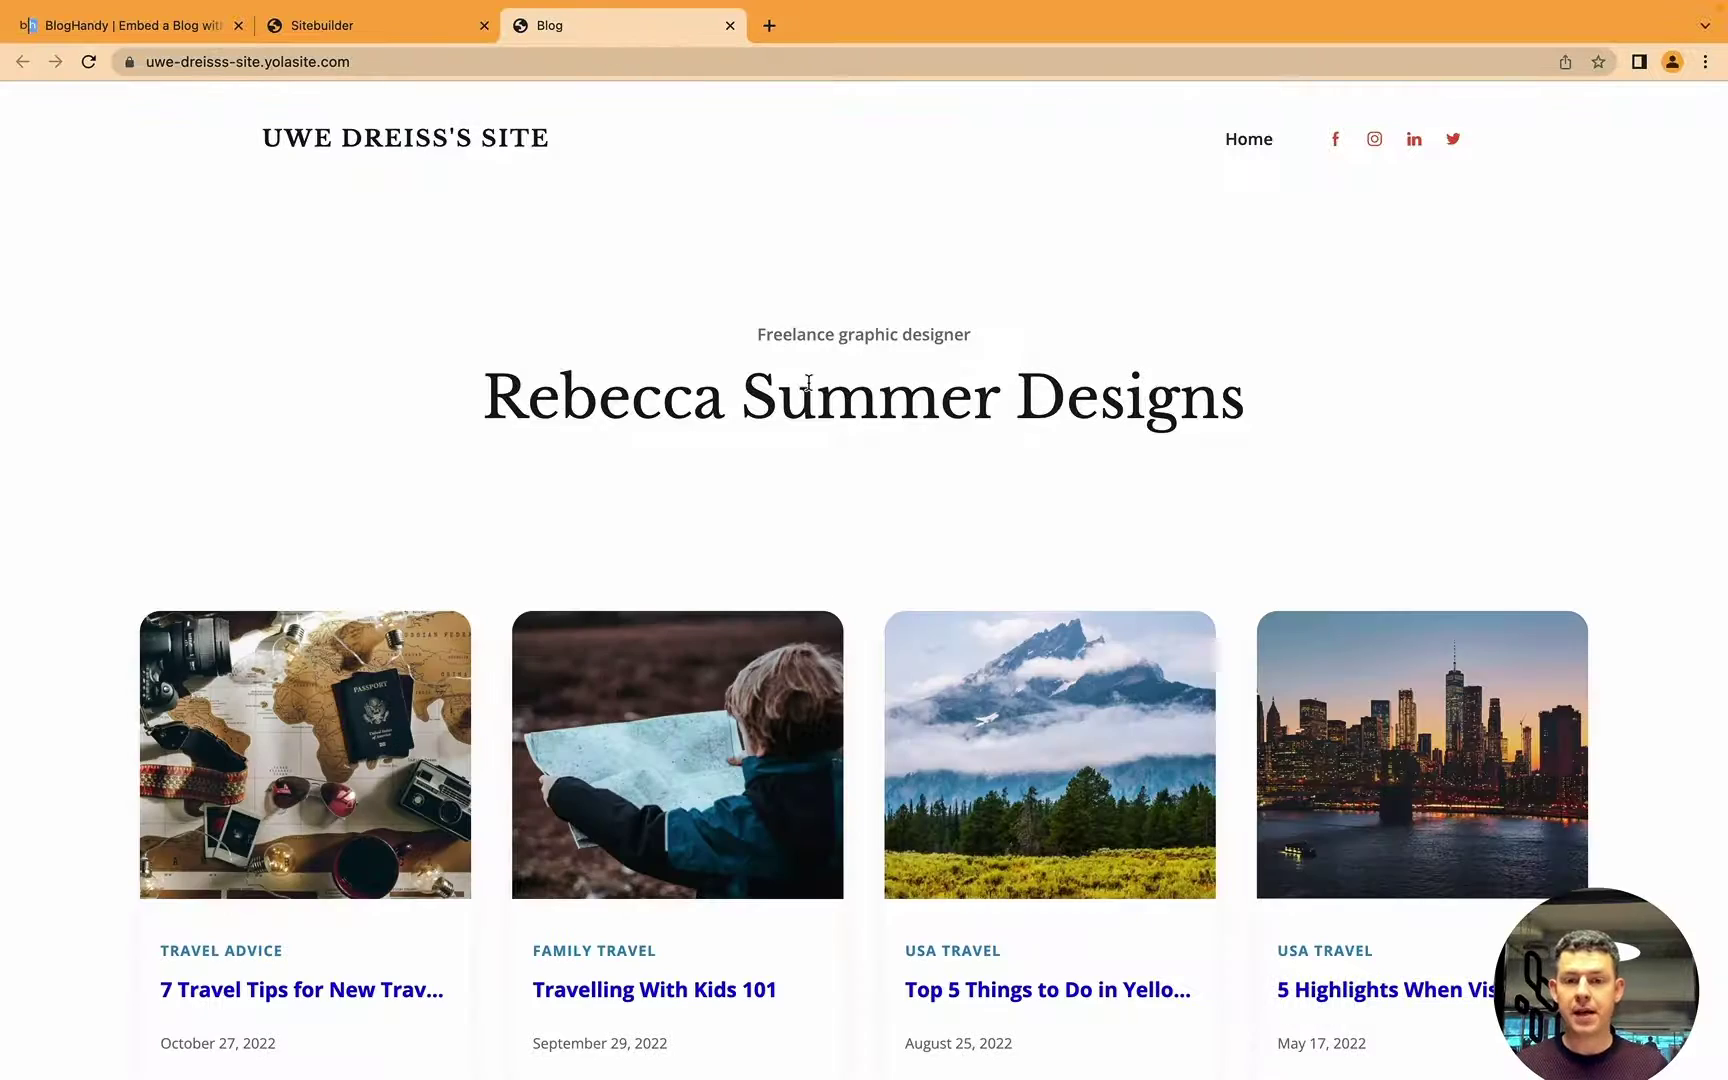
pyautogui.scroll(-3, 808, 383)
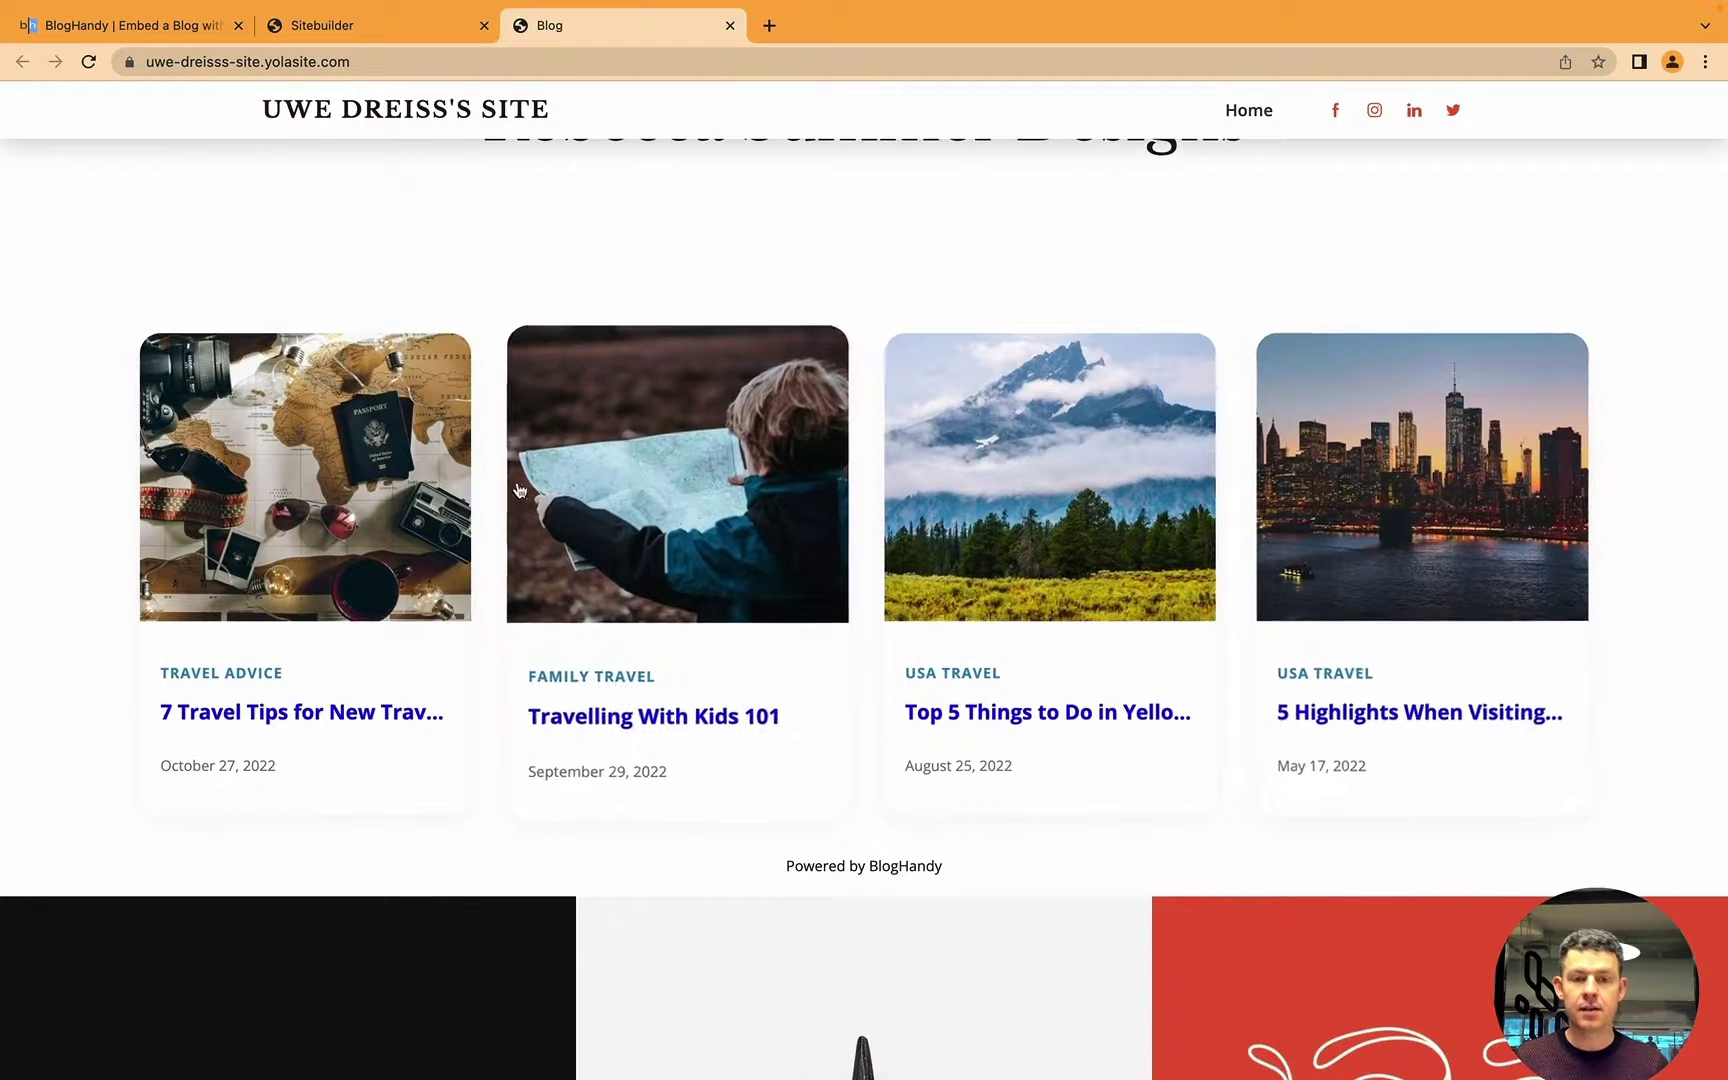
# Try the Lines main-page layout and reload the live blog to view it.
pyautogui.click(129, 27)
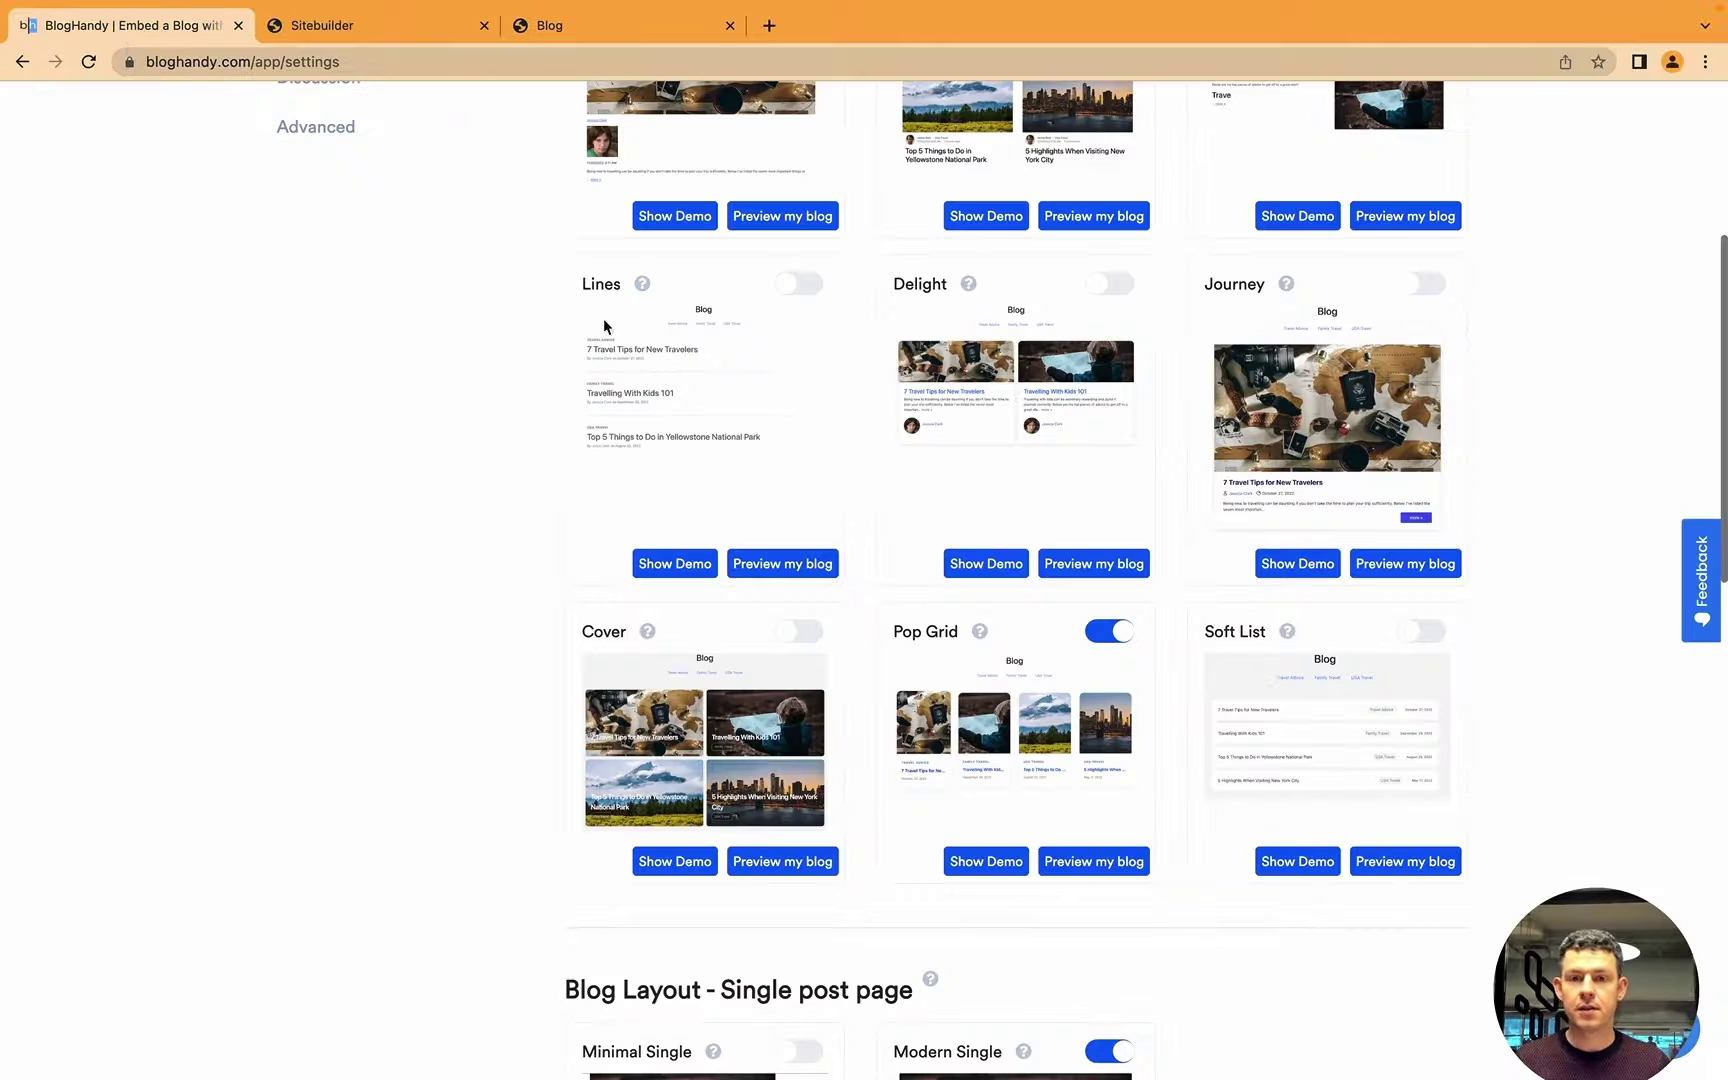
pyautogui.click(820, 290)
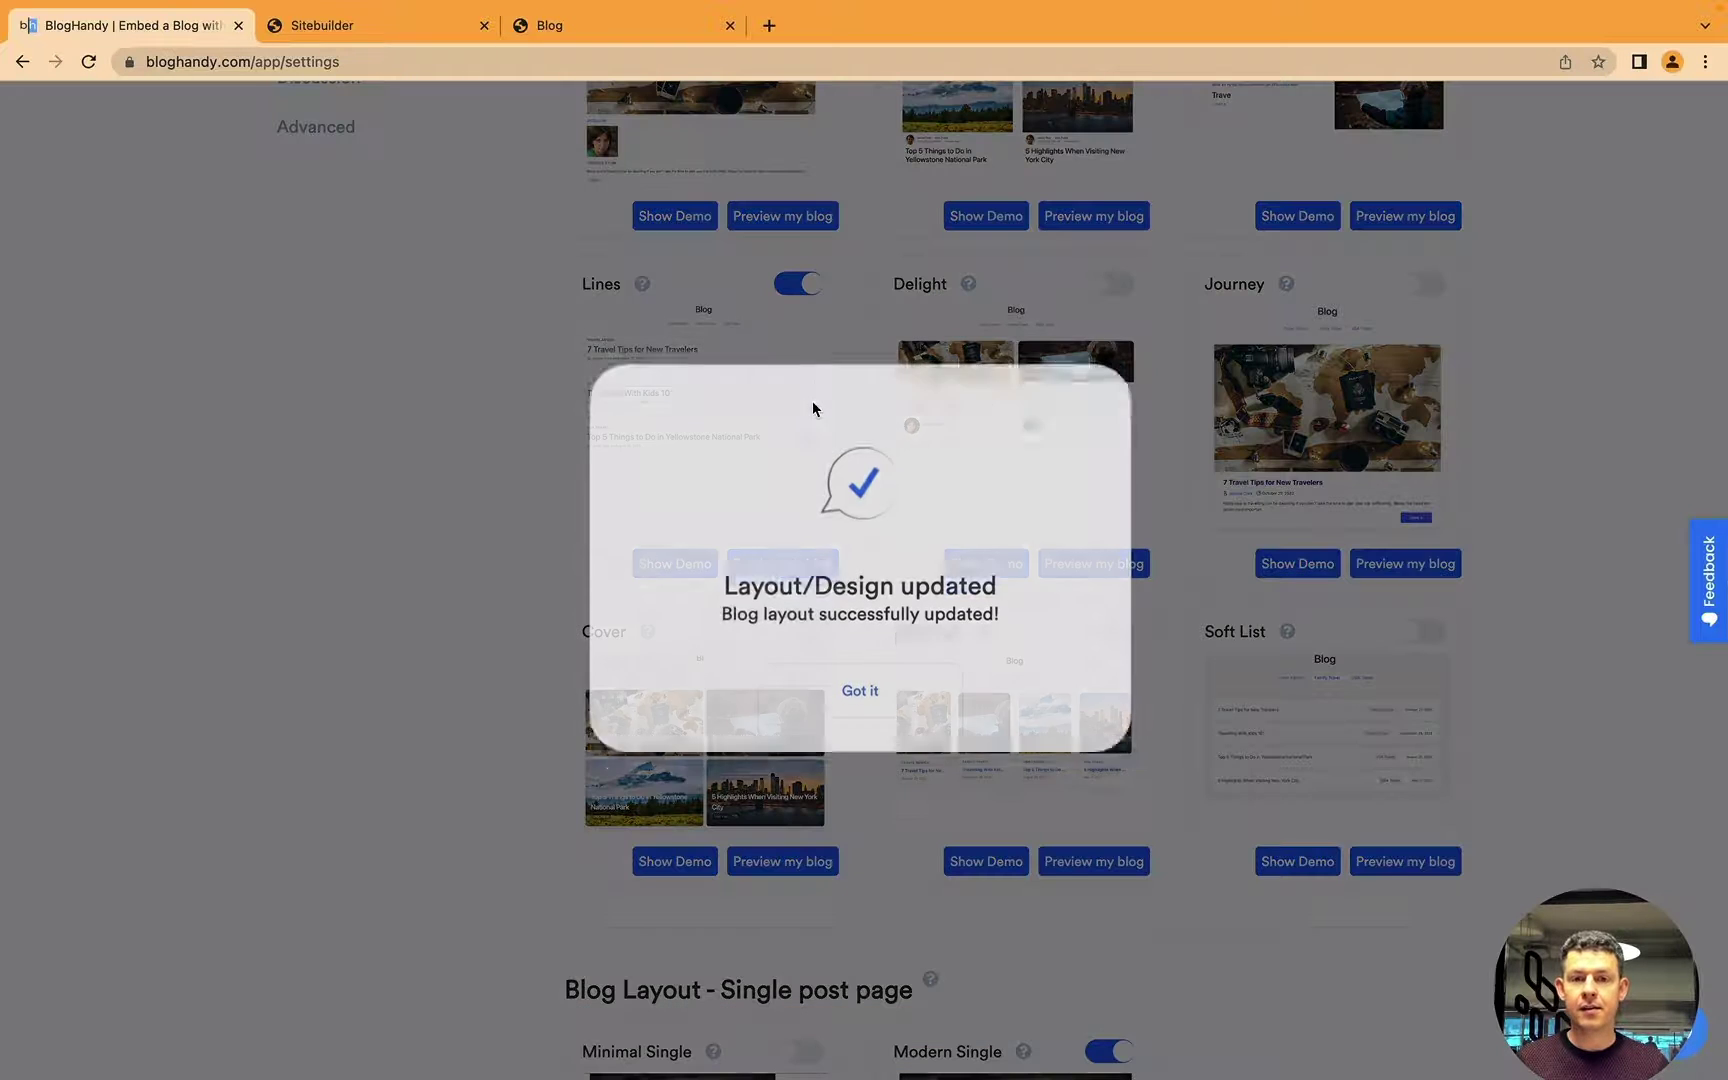
pyautogui.click(853, 727)
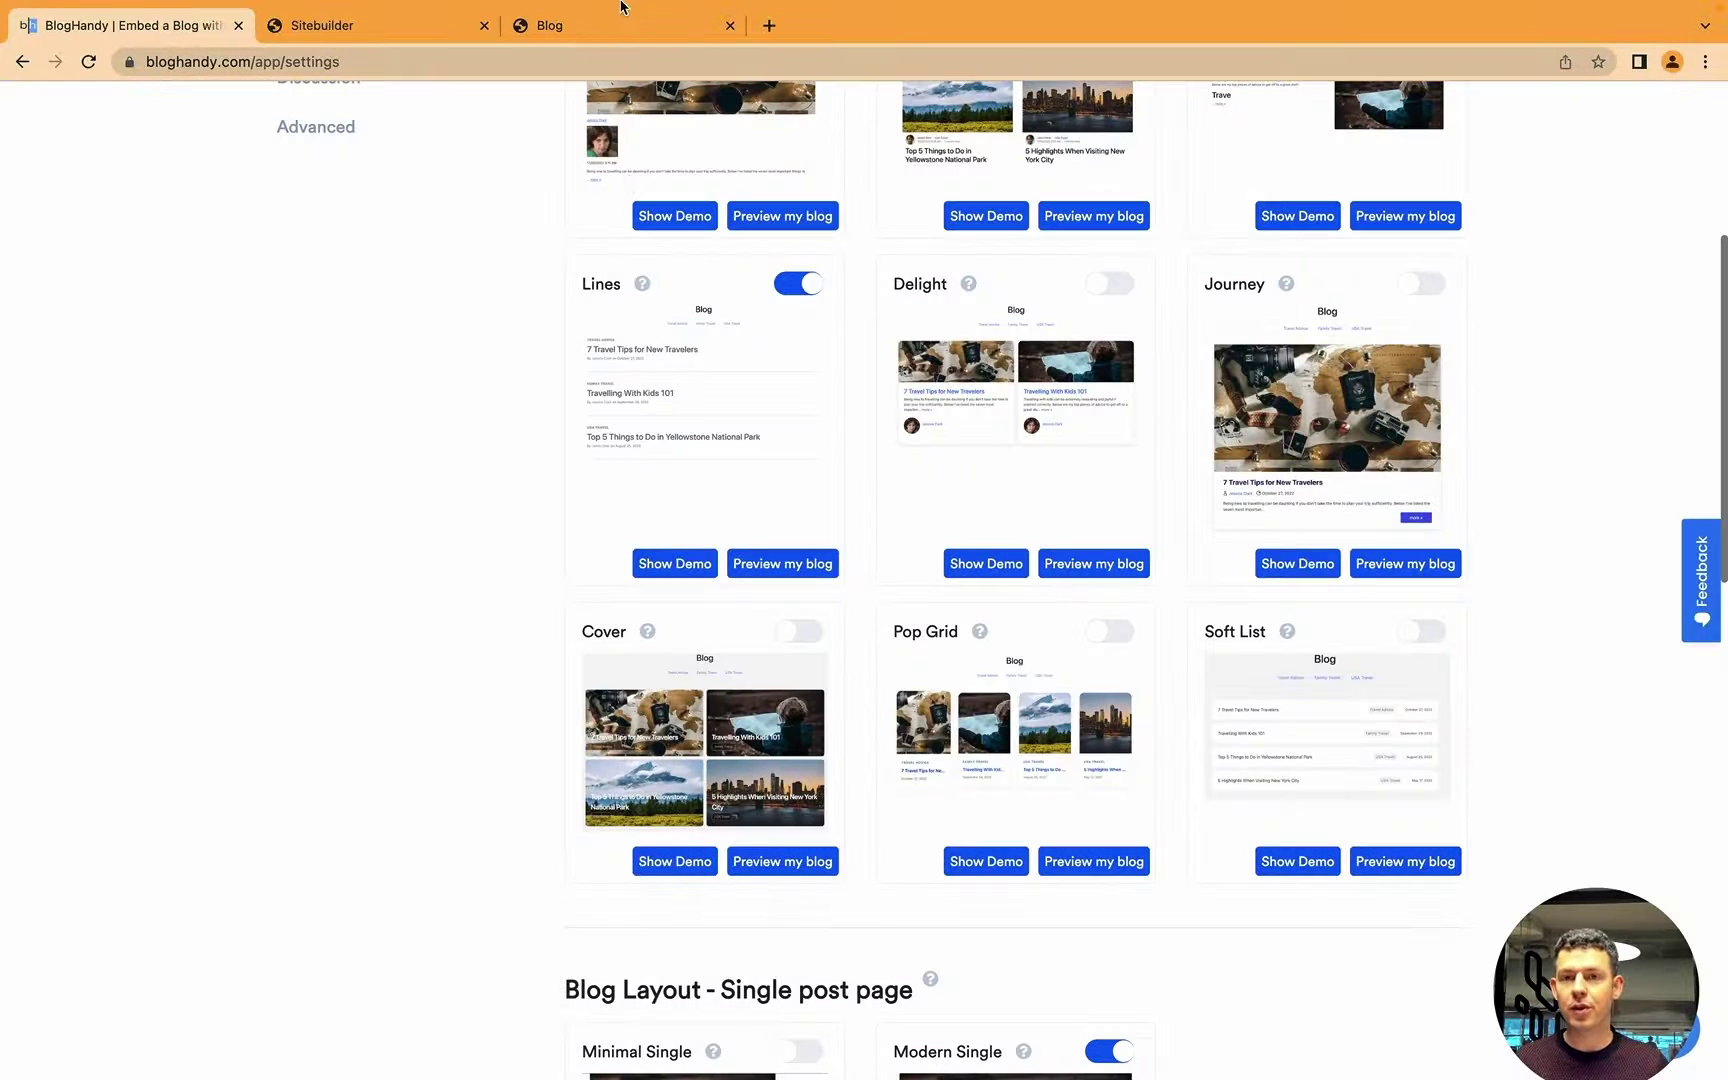
pyautogui.click(617, 18)
pyautogui.press('super+r')
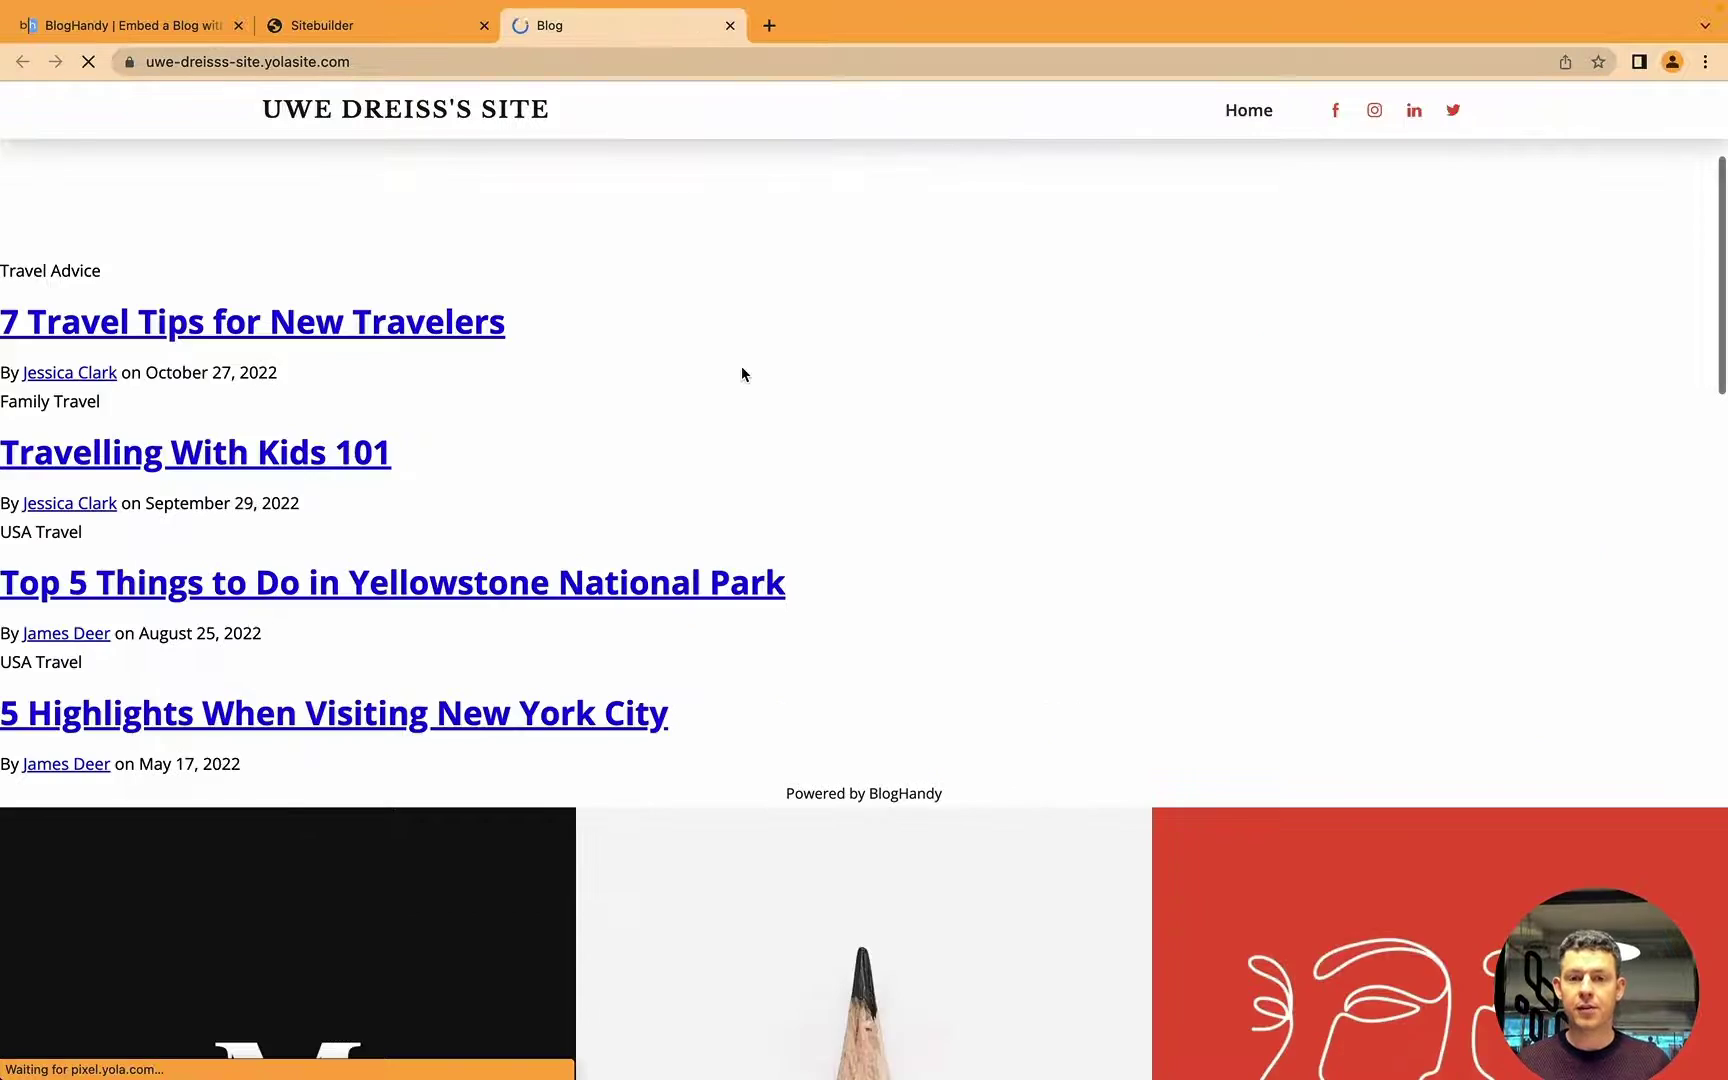
pyautogui.scroll(3, 666, 424)
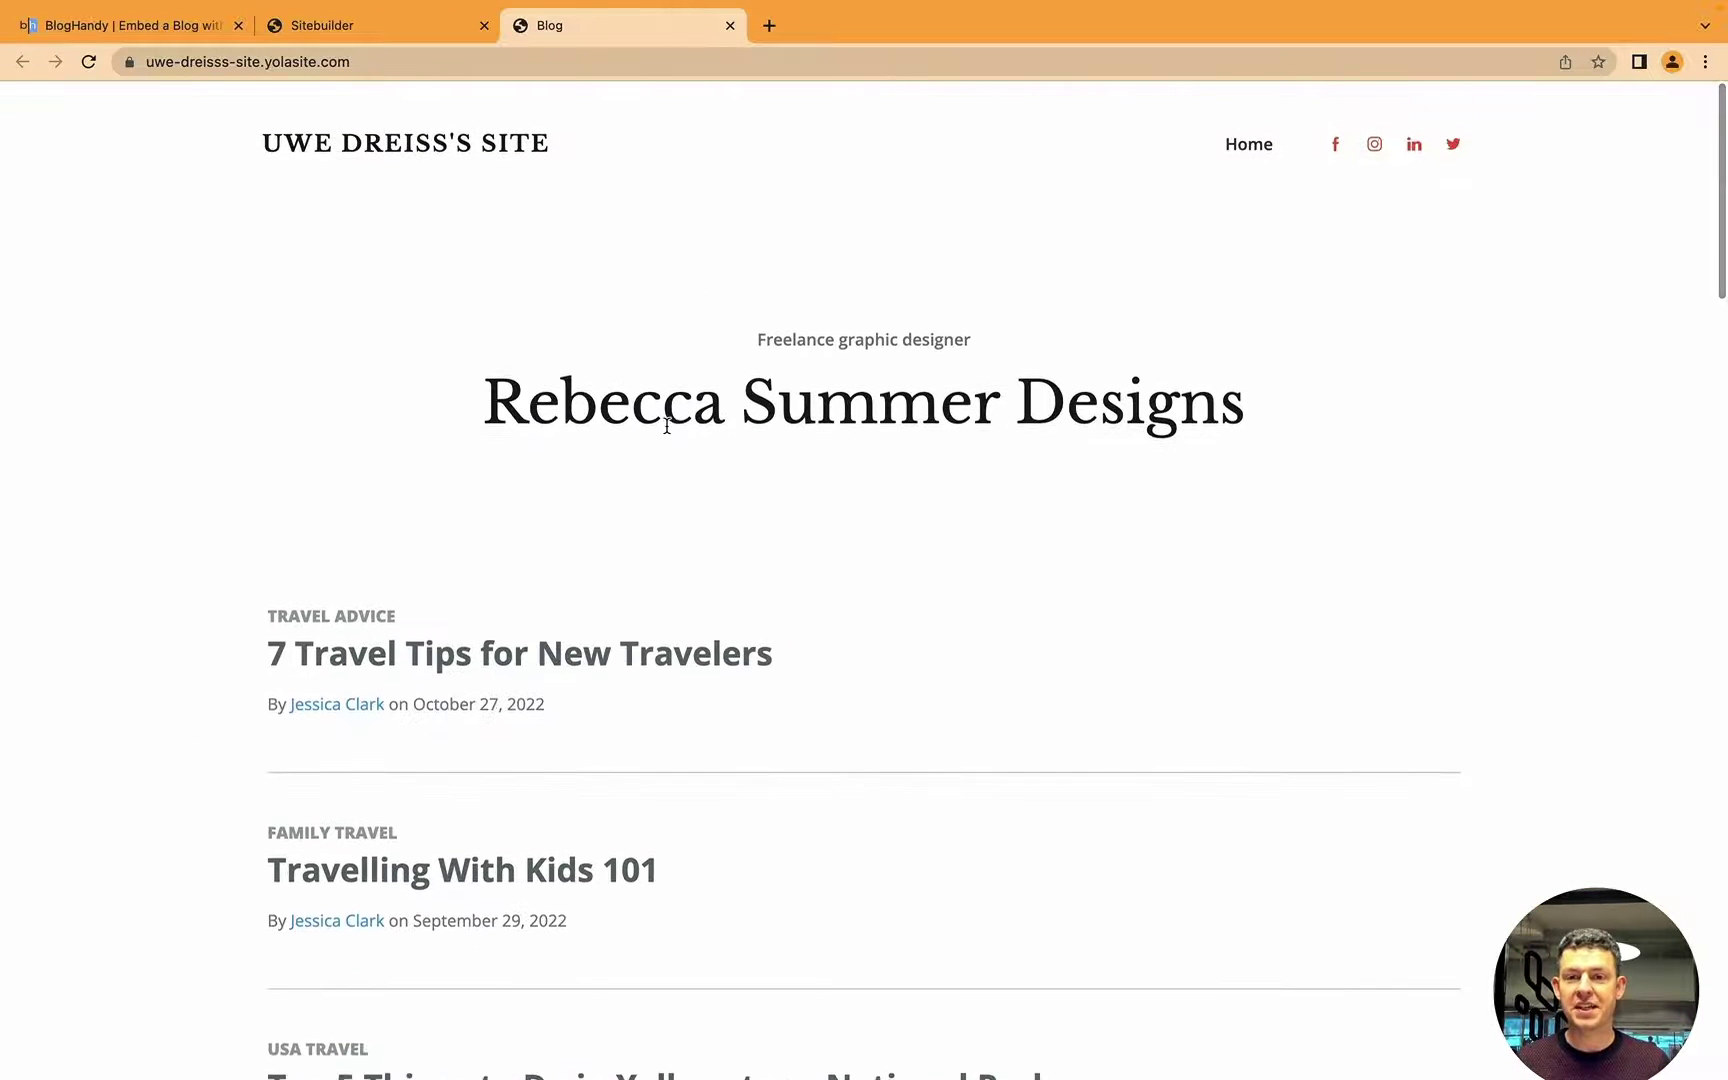
pyautogui.scroll(-3, 359, 551)
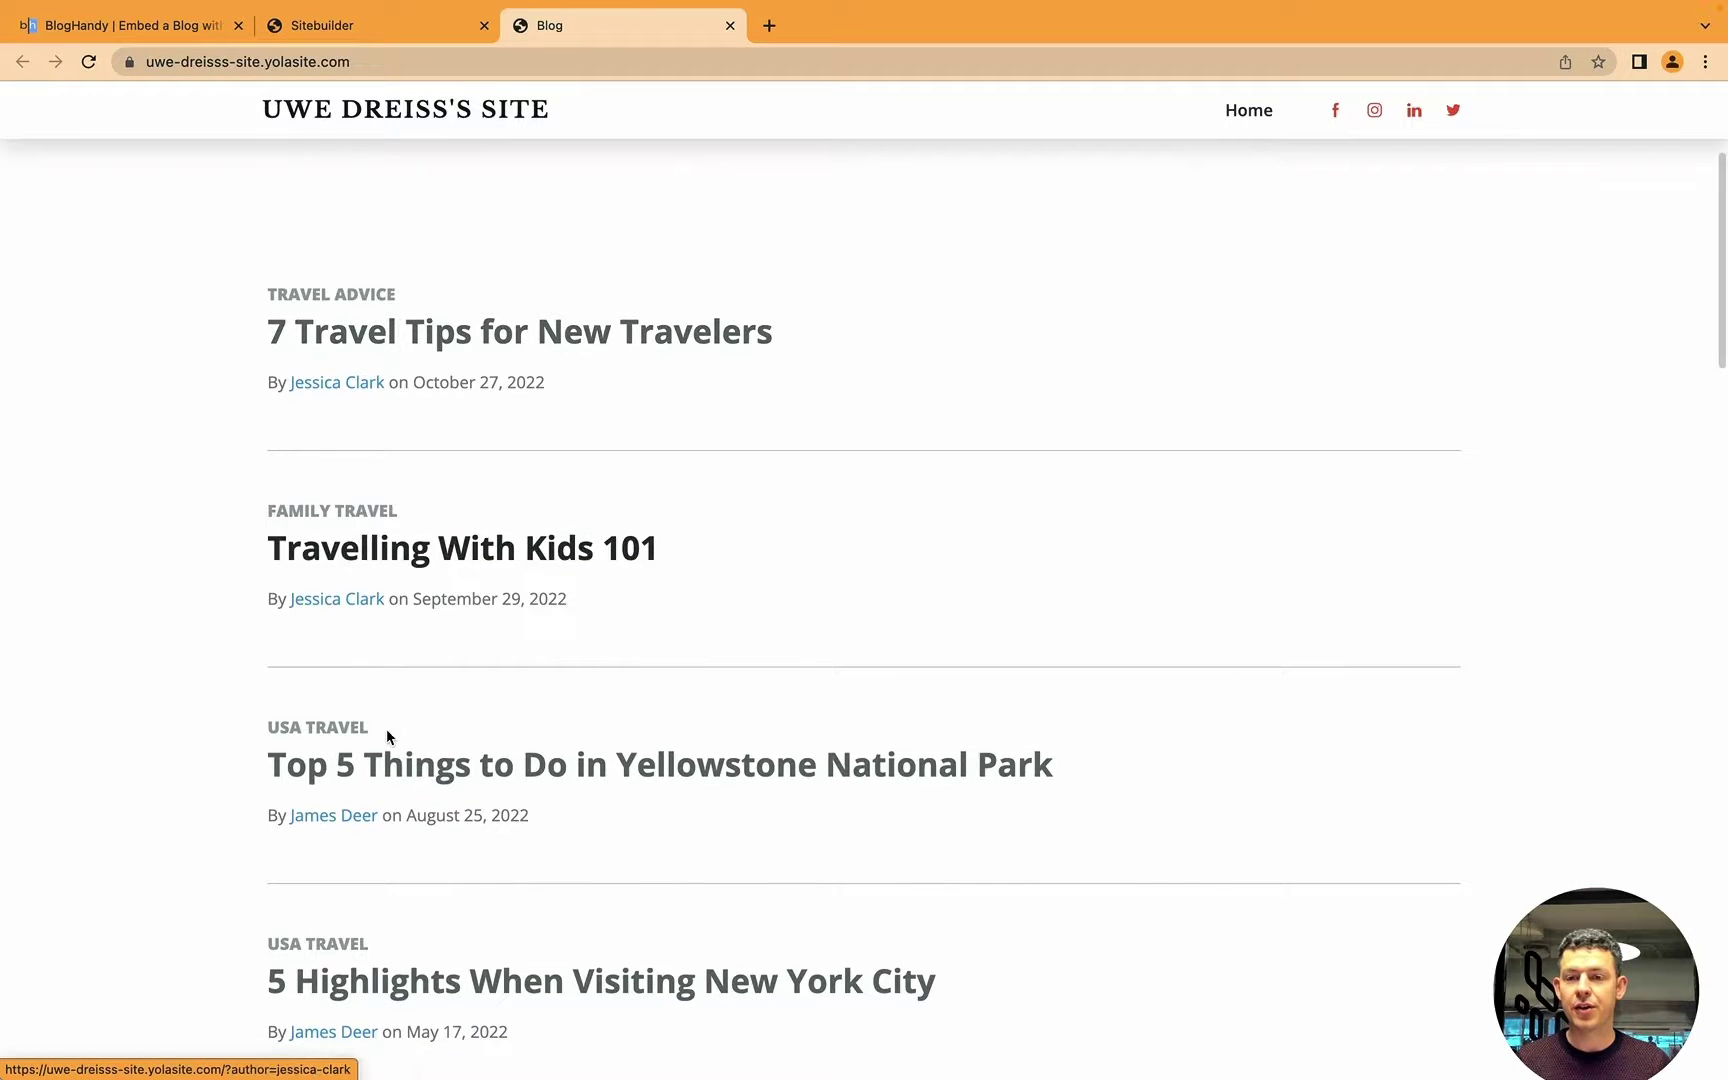
pyautogui.scroll(-4, 386, 735)
pyautogui.scroll(5, 424, 540)
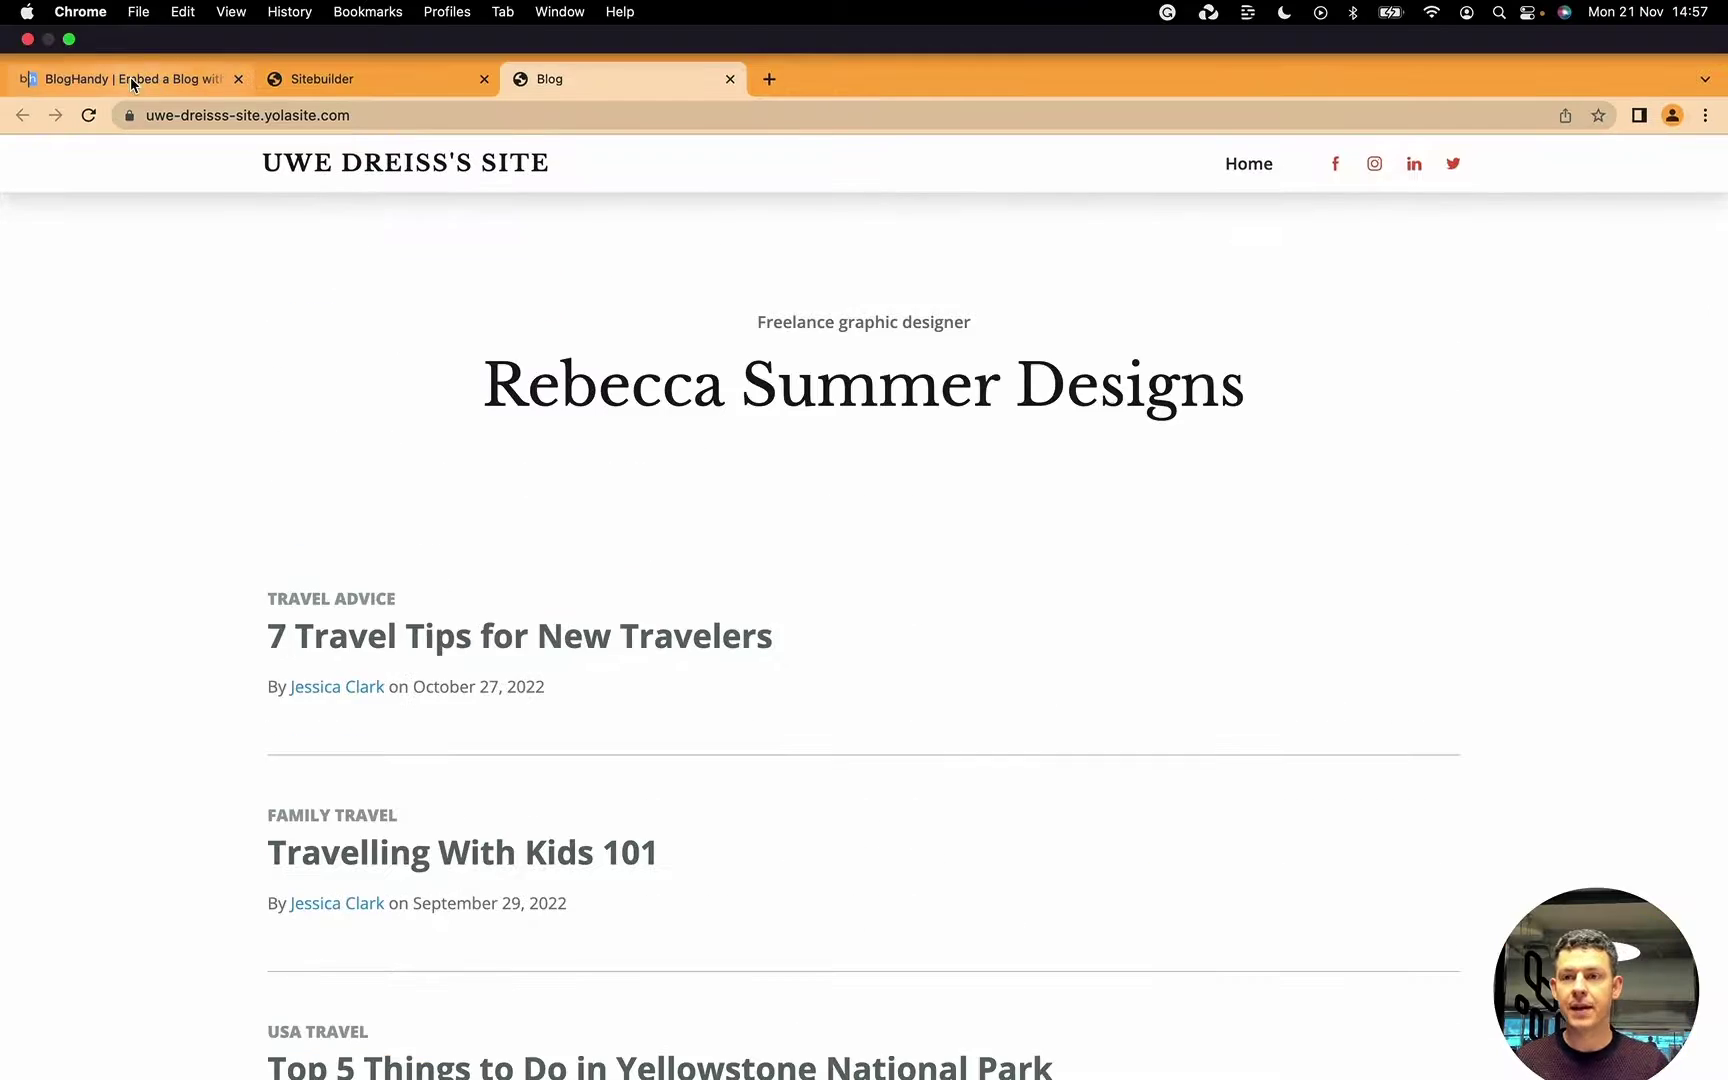
# Switch the layout to Cover and reload the live blog showing large image cards, two per row.
pyautogui.click(131, 79)
pyautogui.scroll(-2, 800, 600)
pyautogui.click(798, 533)
pyautogui.click(856, 714)
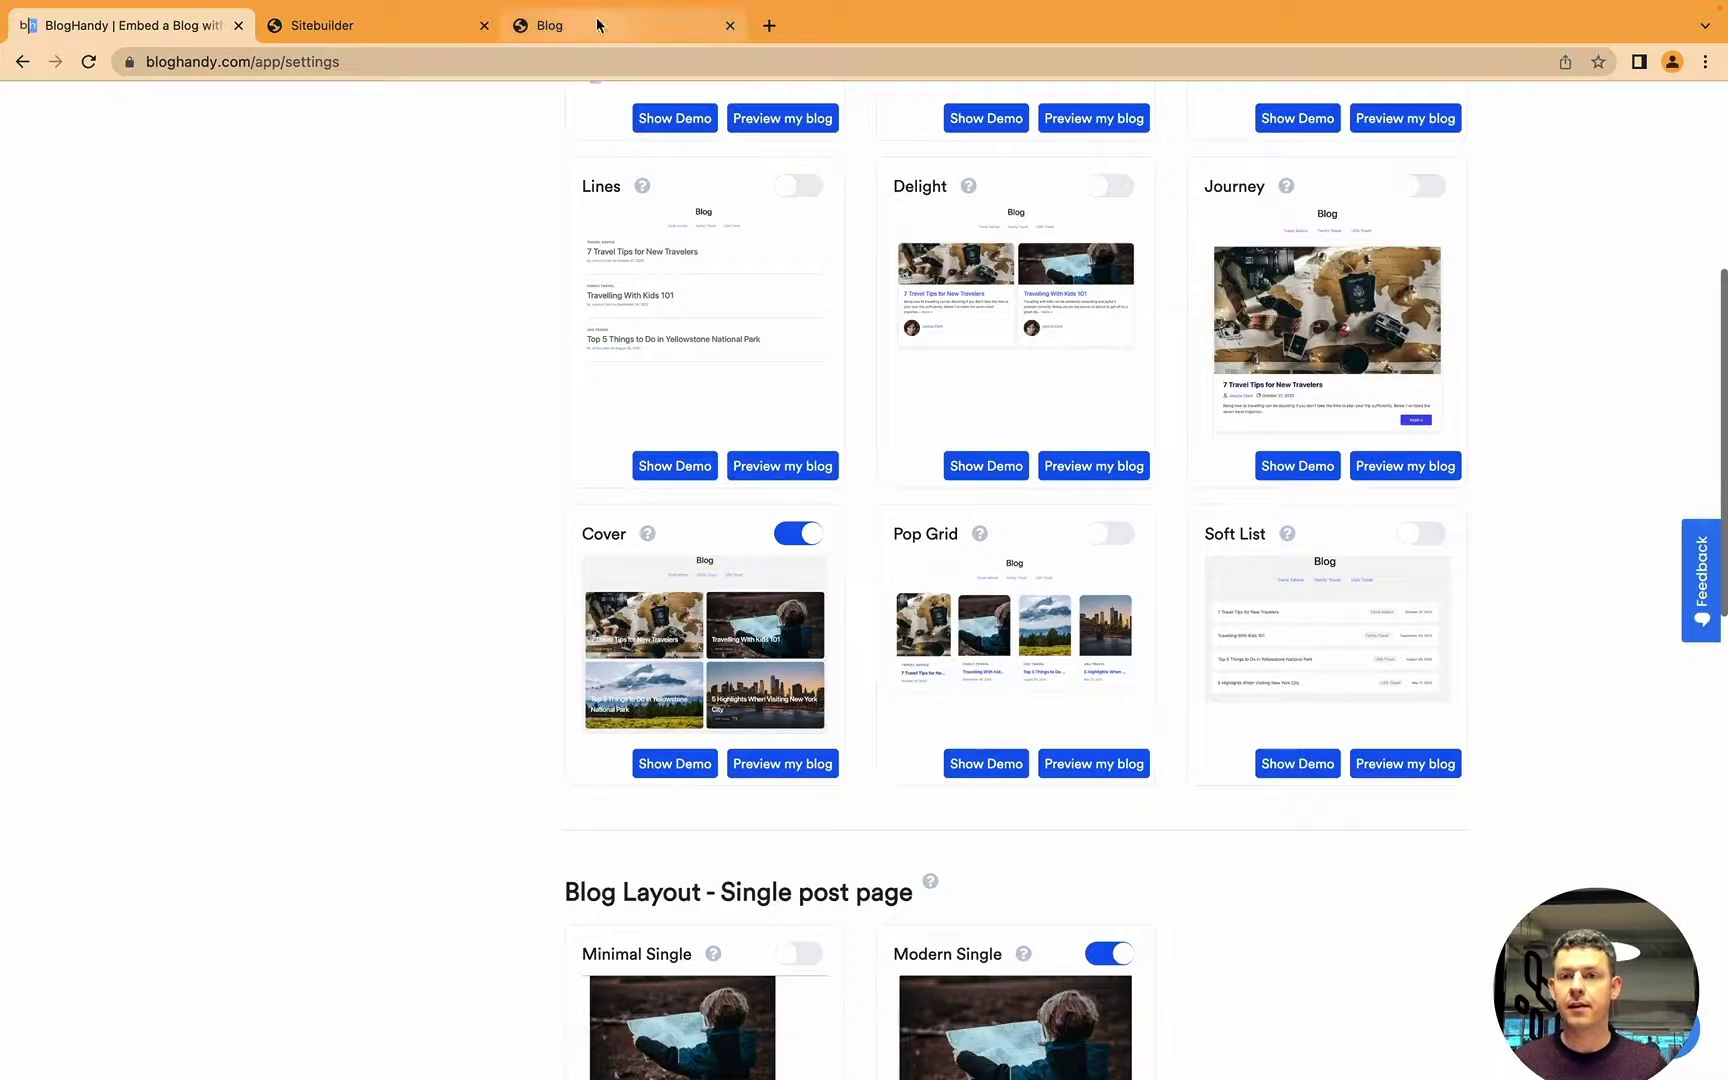
pyautogui.click(595, 18)
pyautogui.press('super+r')
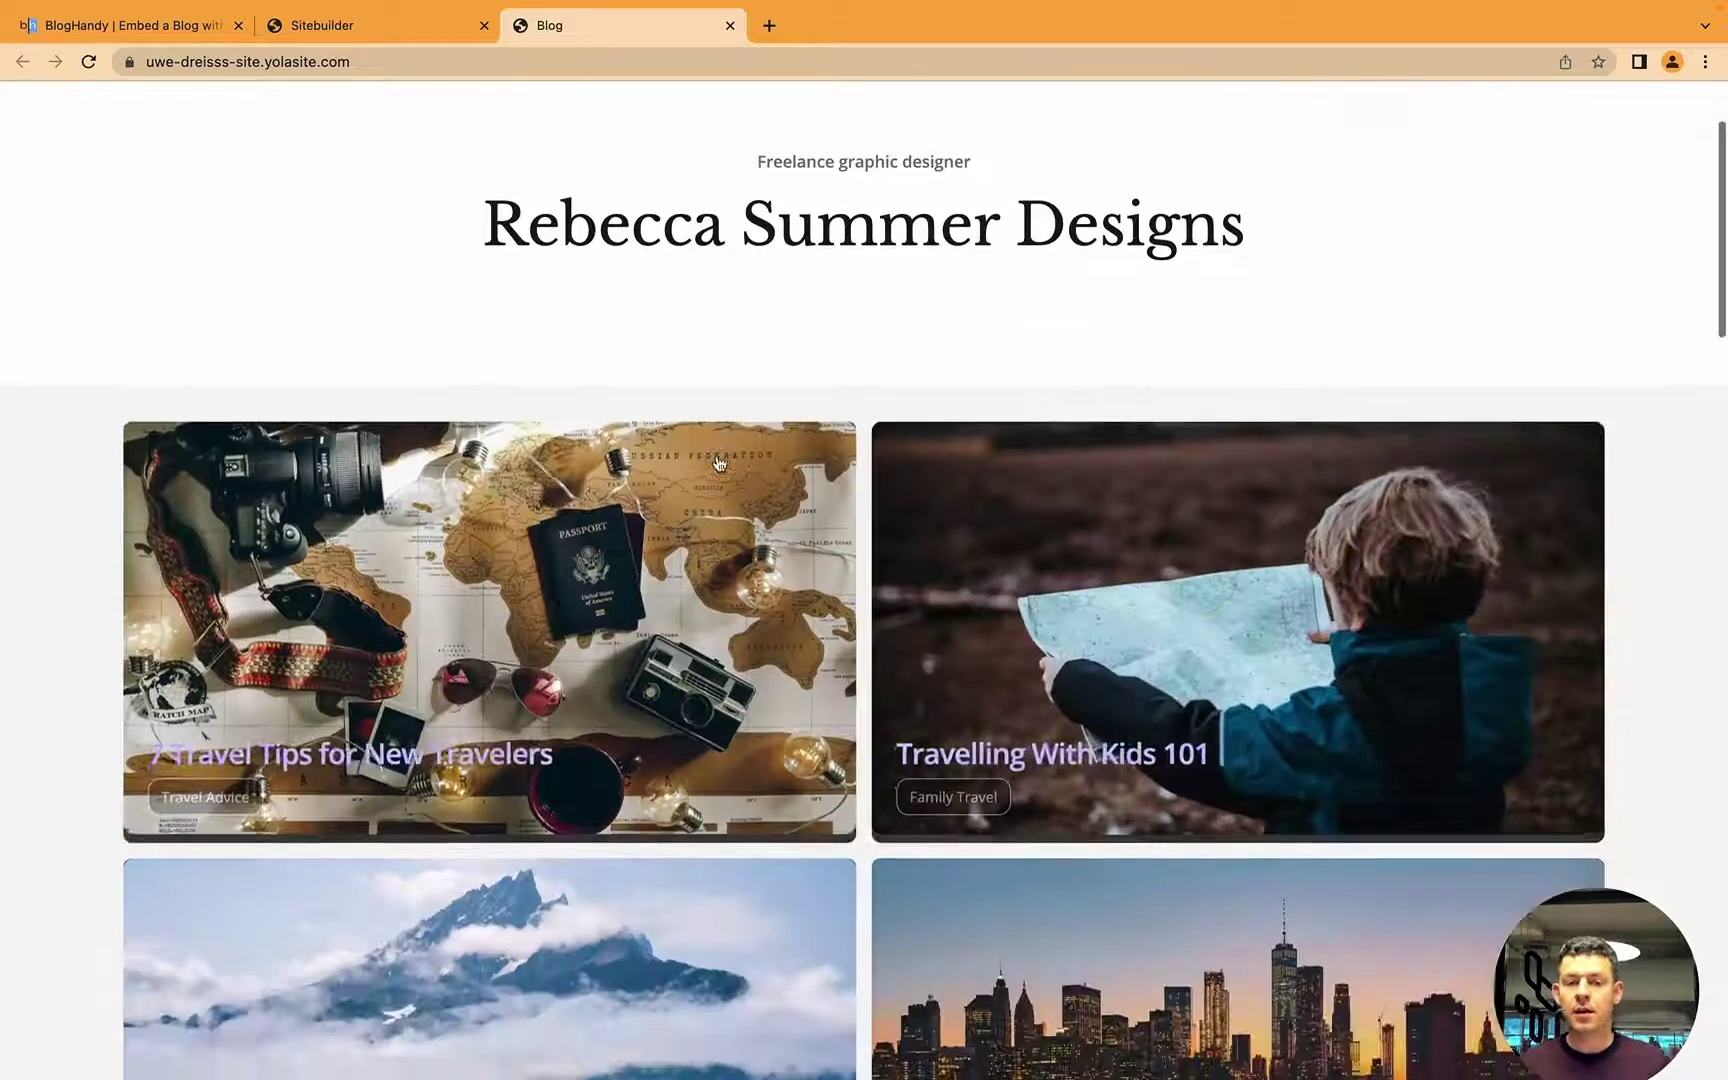
pyautogui.scroll(-2, 716, 462)
pyautogui.scroll(-2, 352, 592)
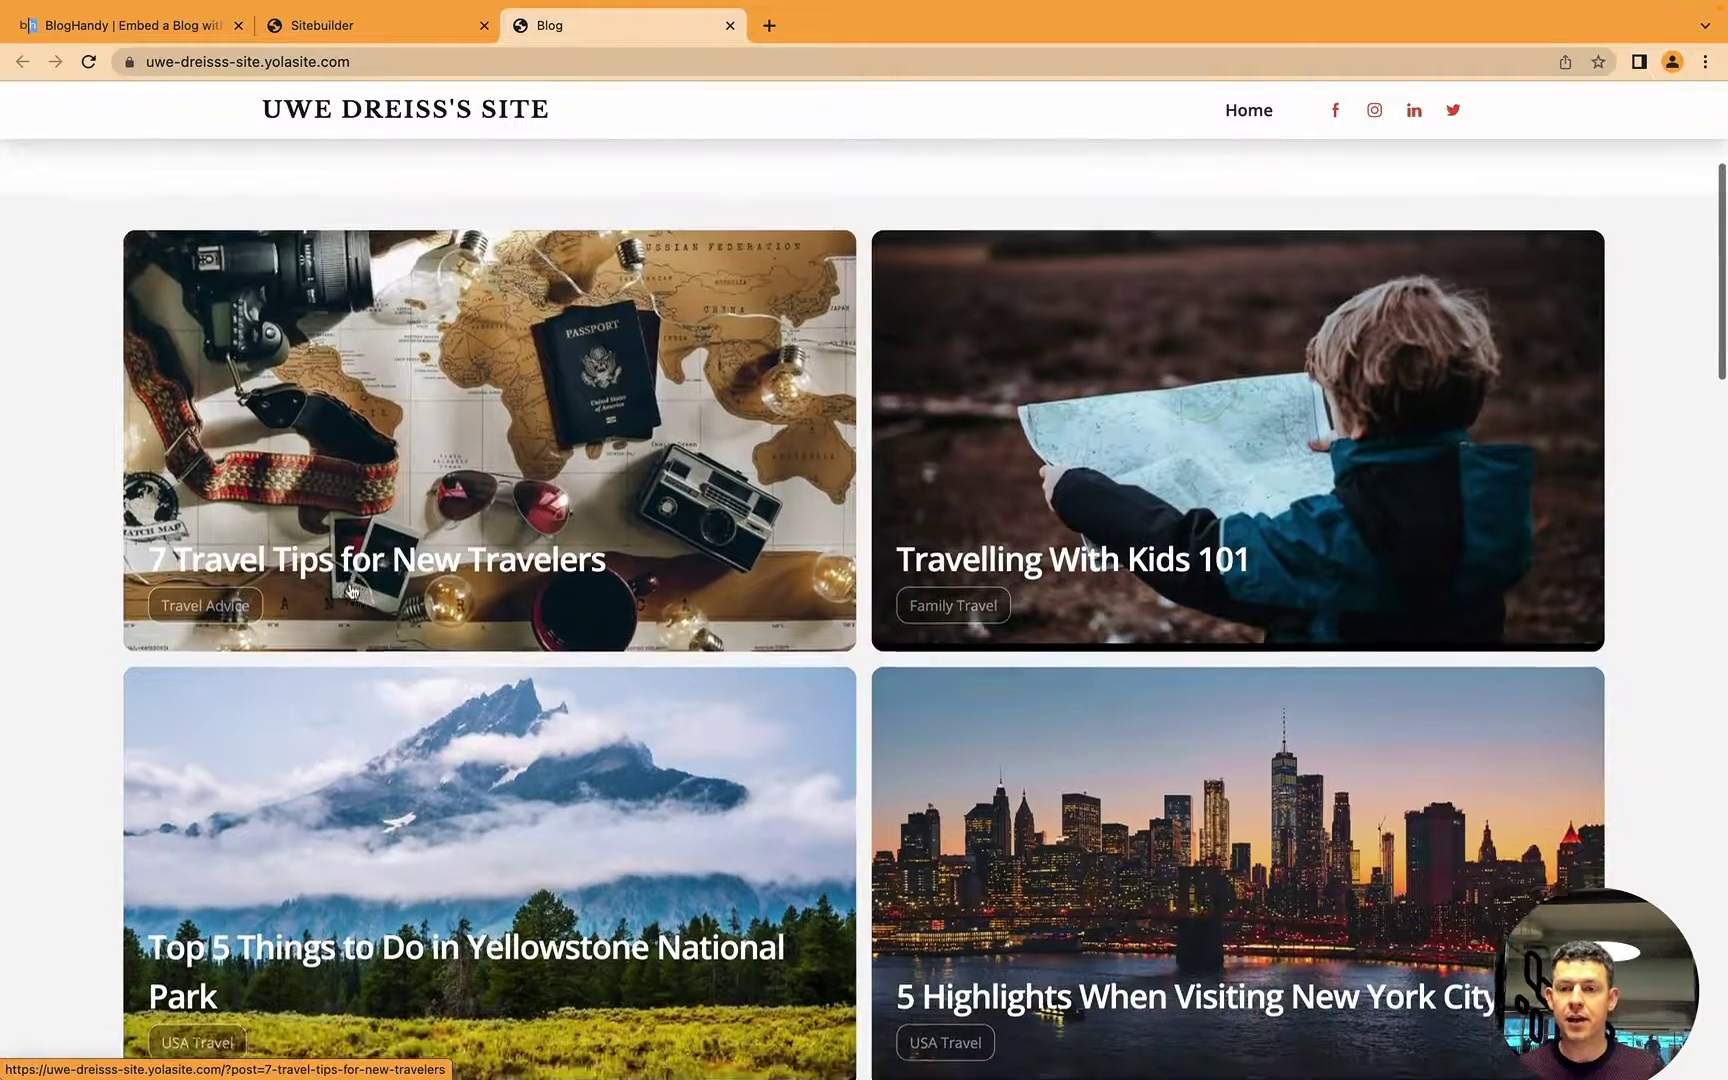
pyautogui.click(352, 592)
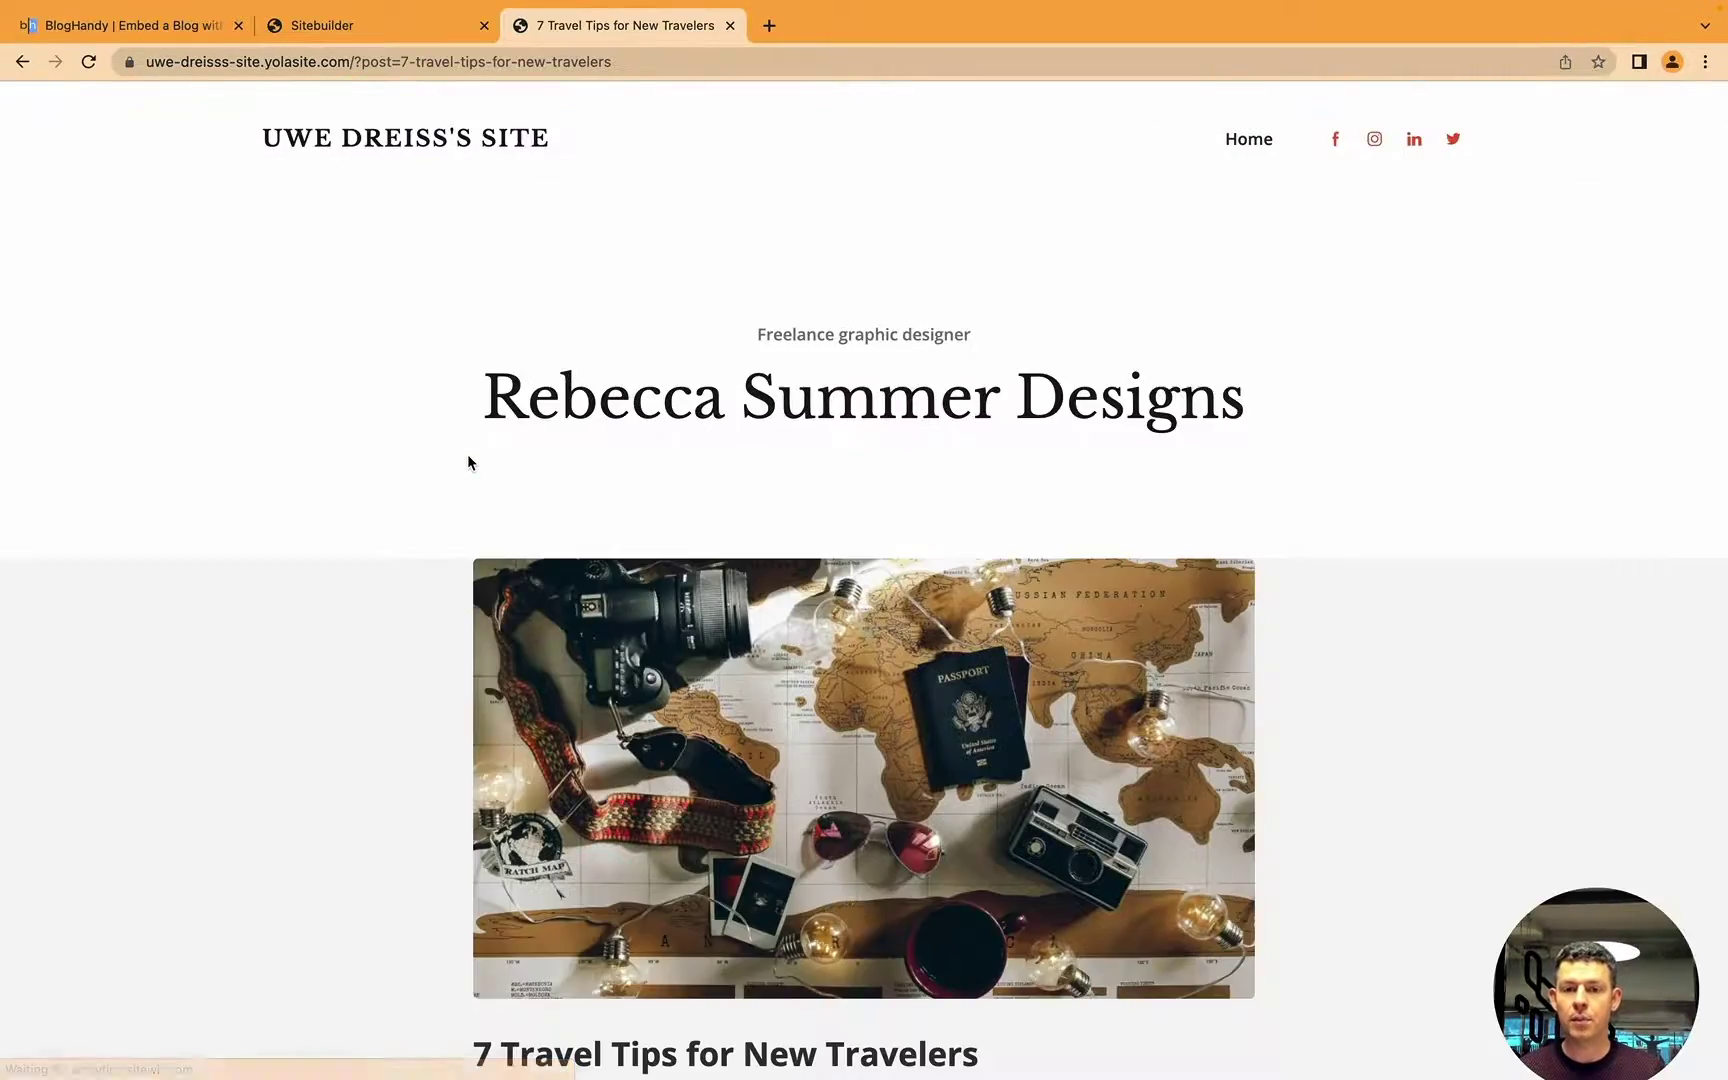
pyautogui.scroll(-15, 468, 461)
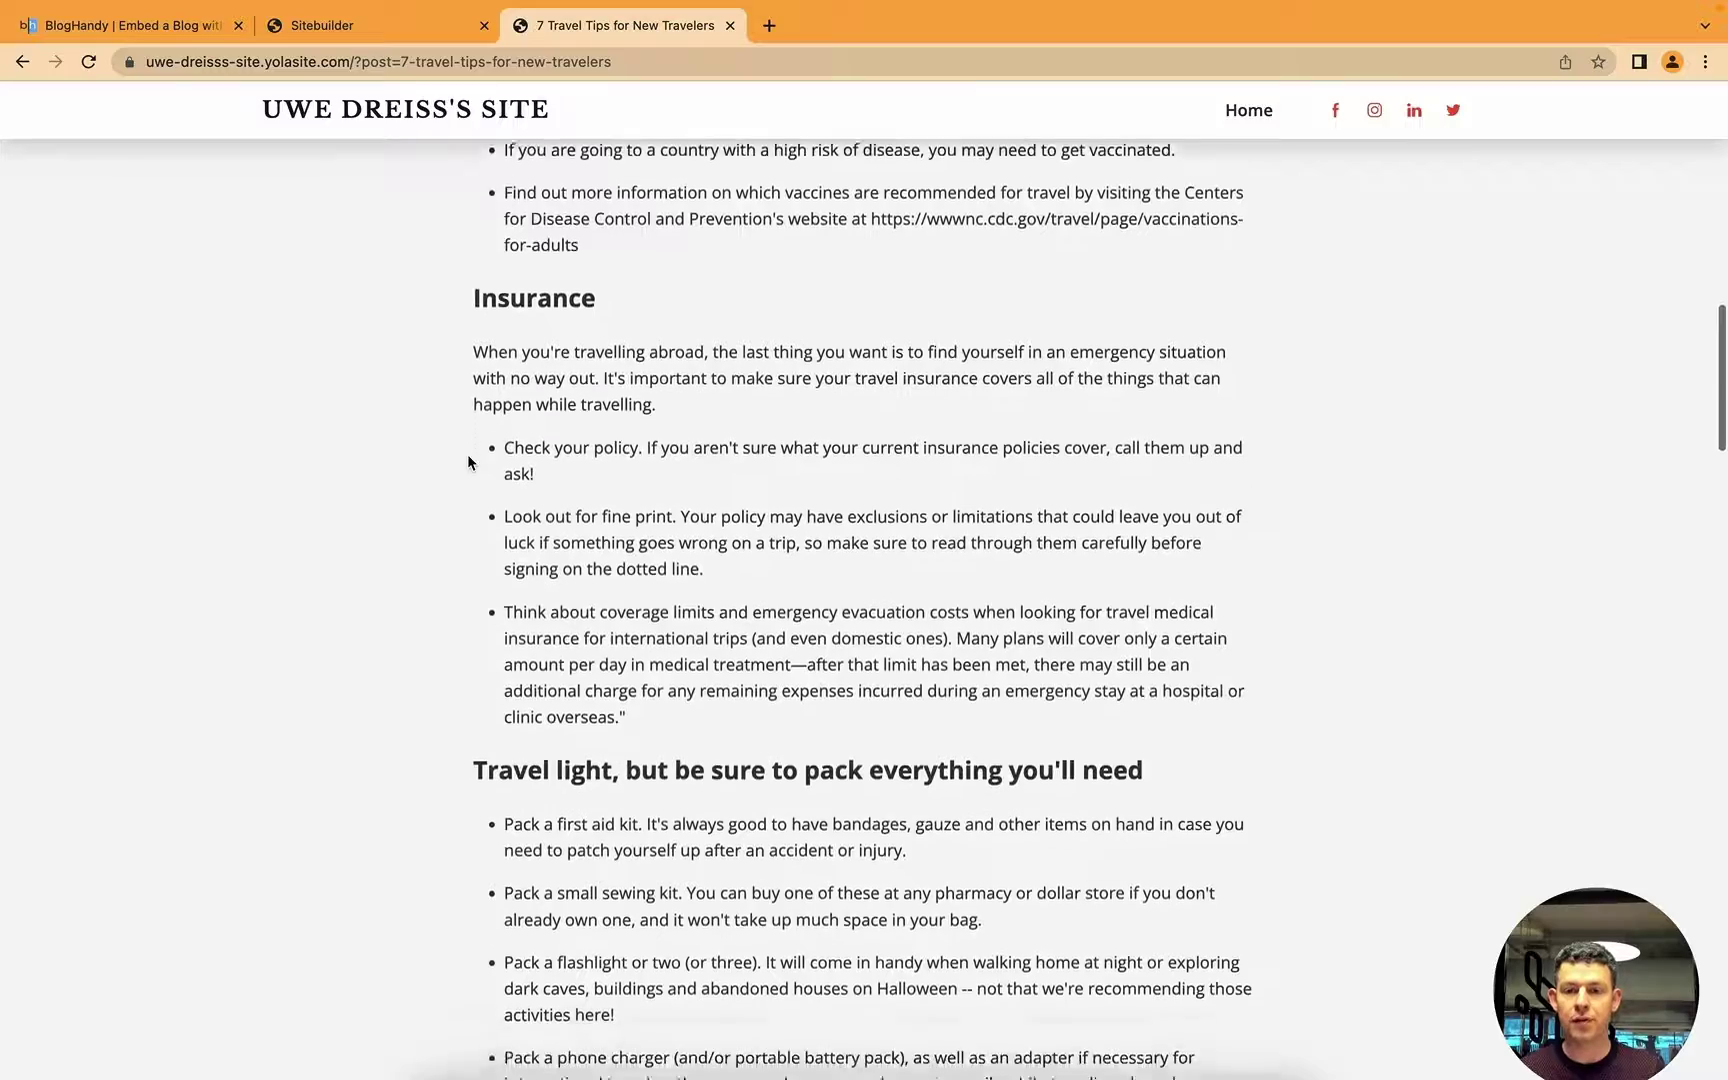
pyautogui.scroll(-15, 468, 461)
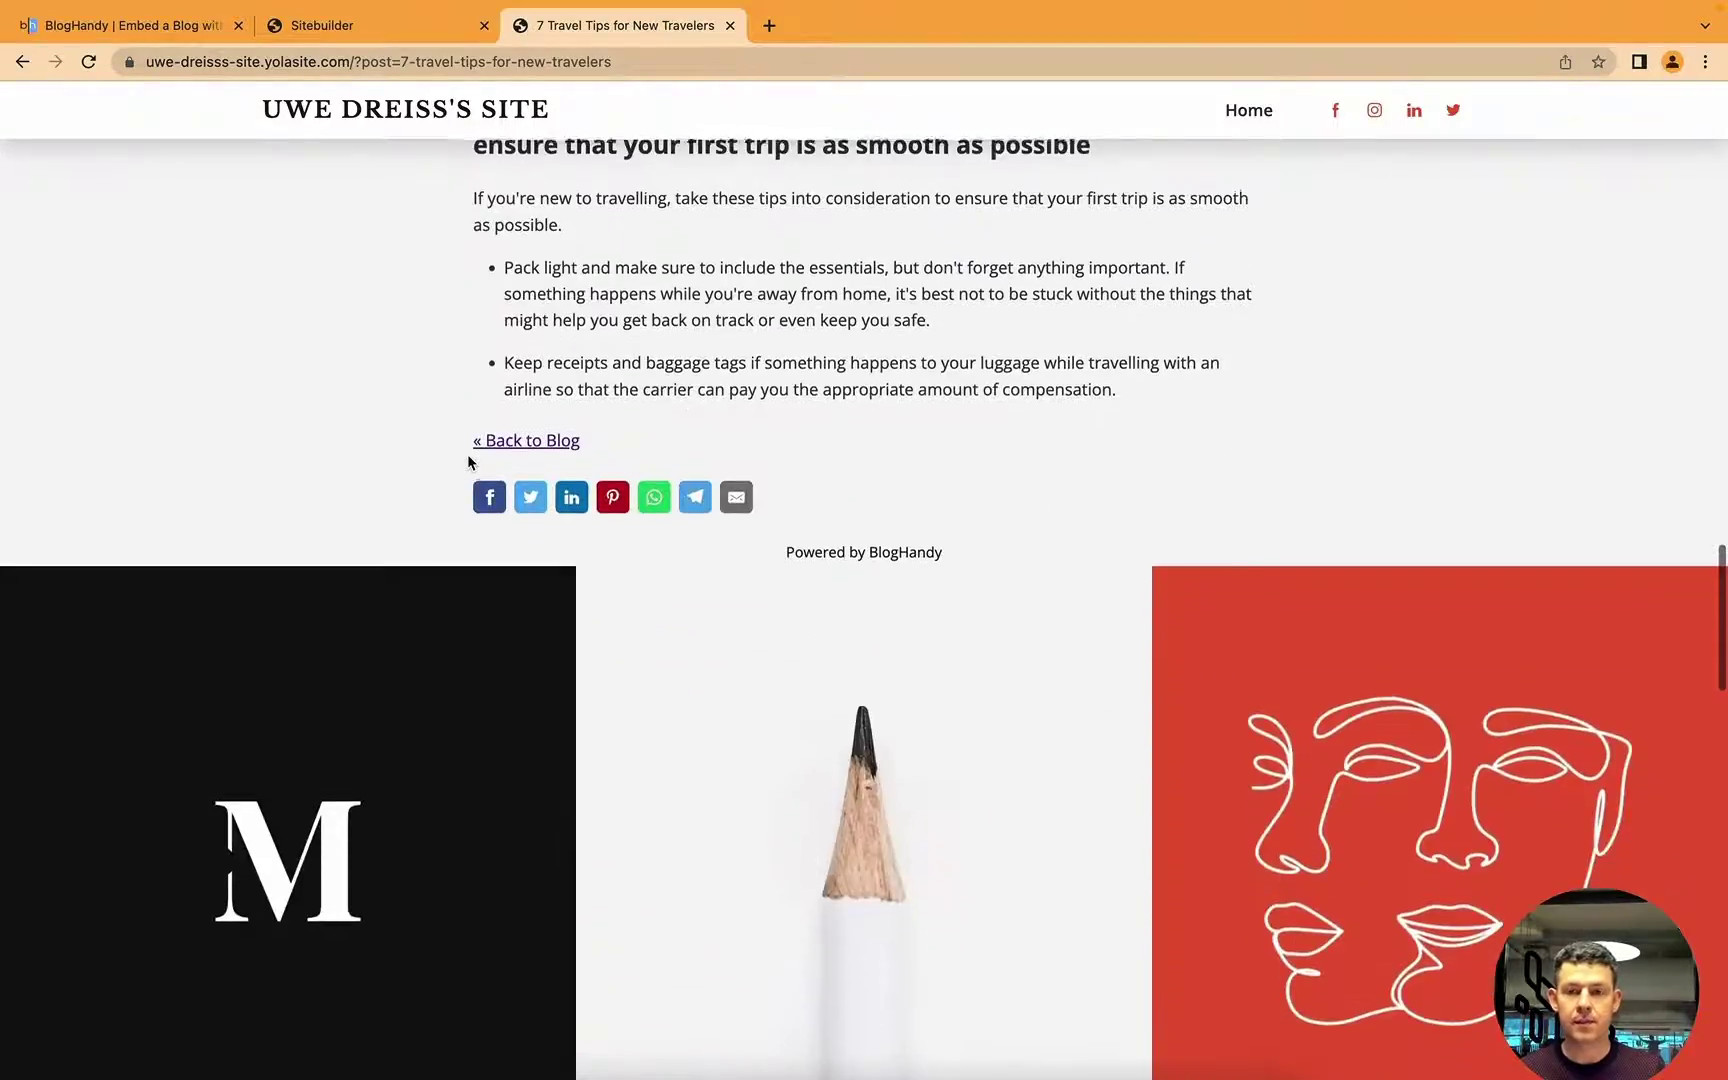
pyautogui.scroll(12, 468, 461)
pyautogui.scroll(-7, 464, 470)
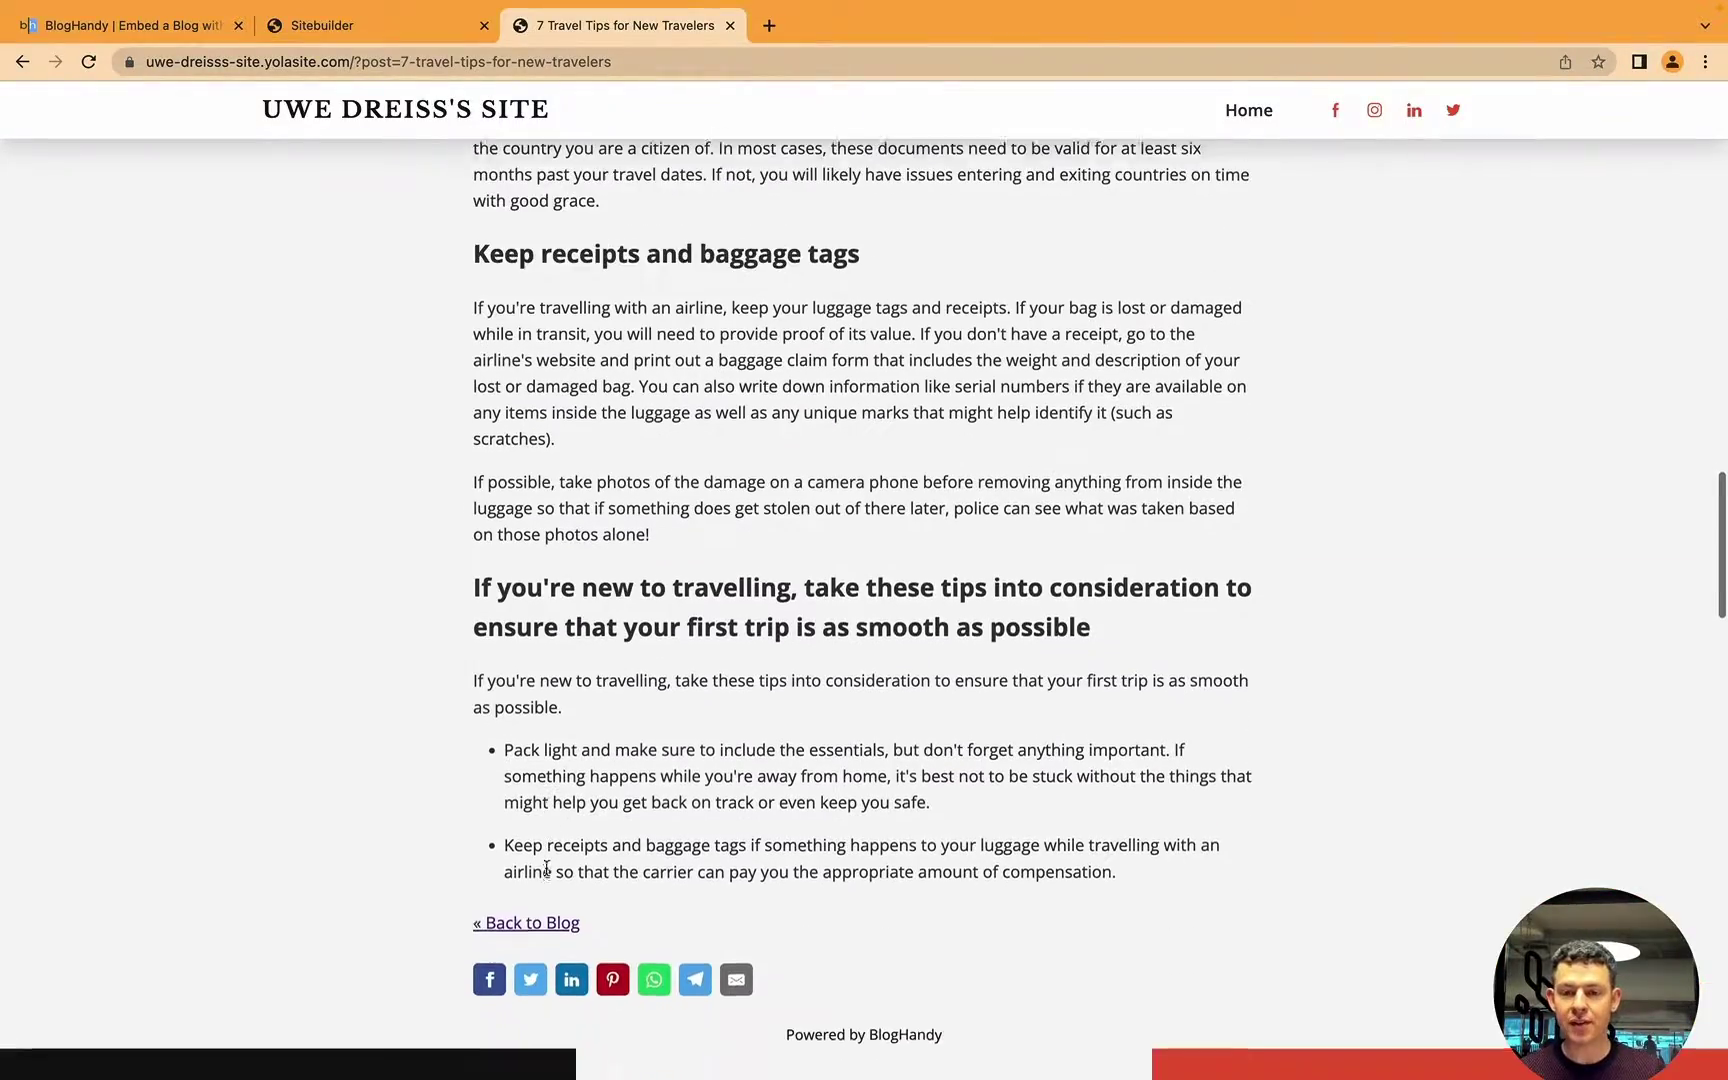
pyautogui.click(559, 920)
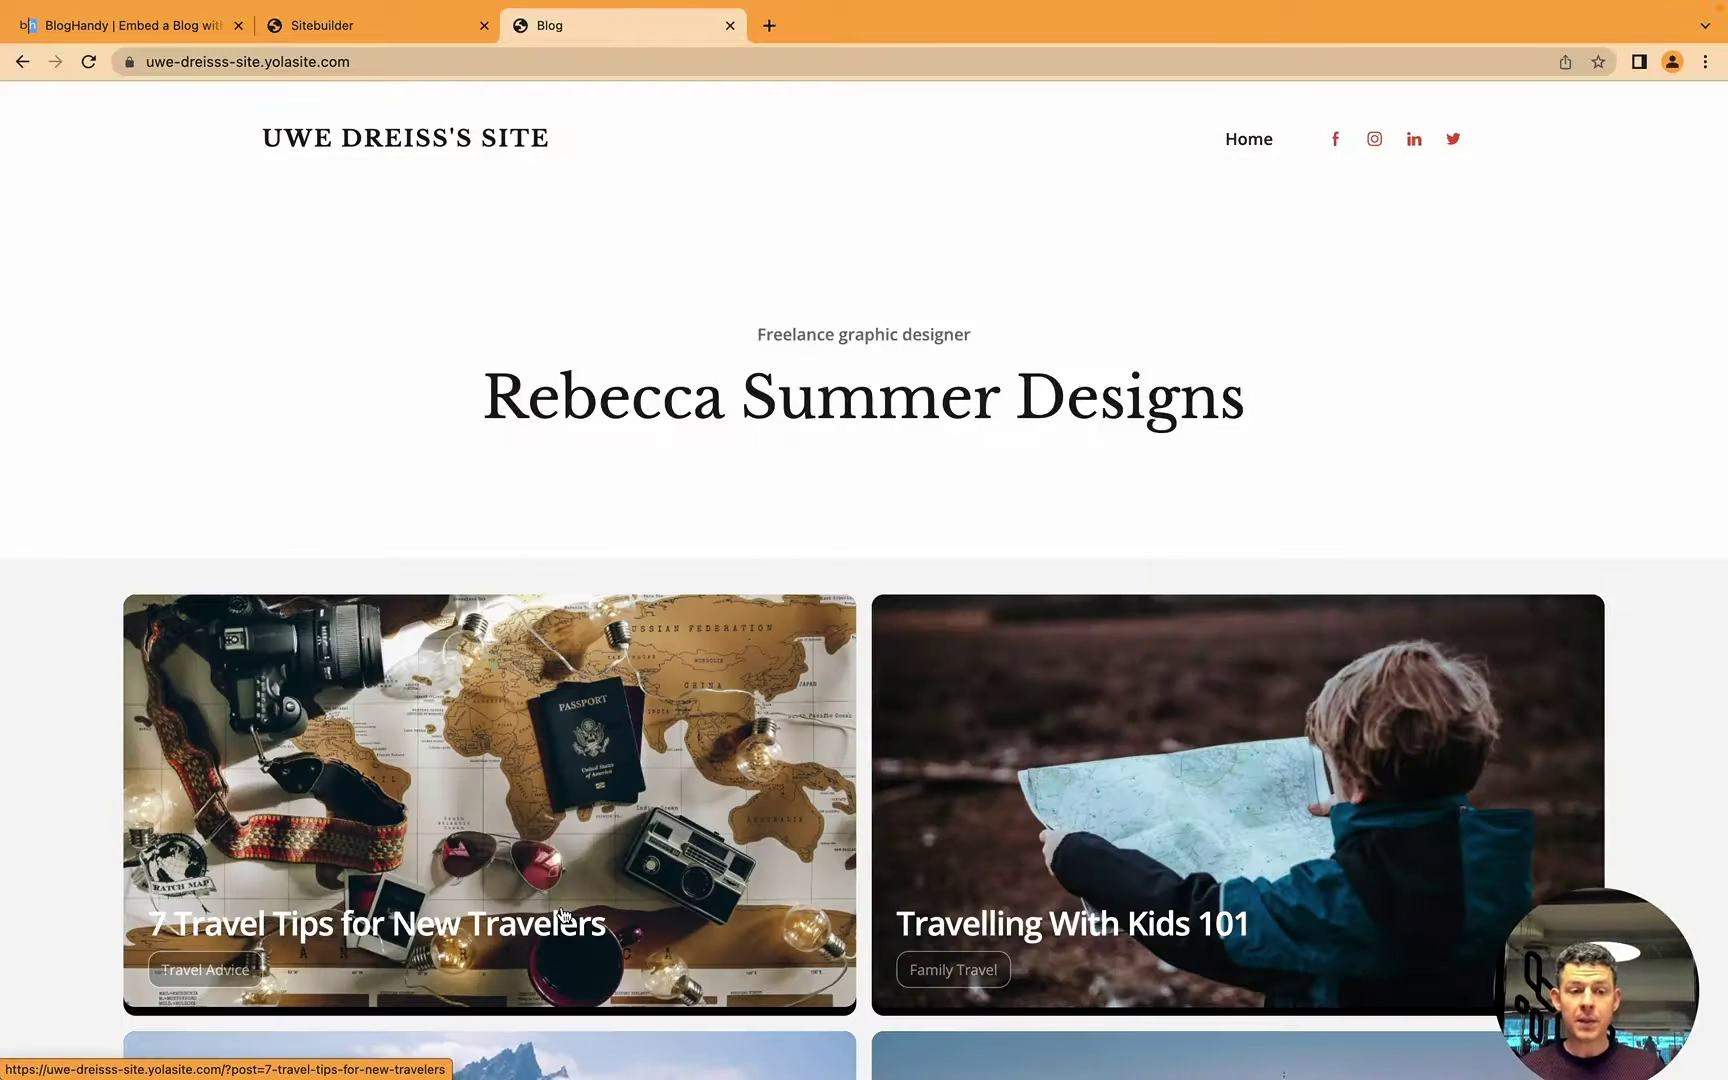